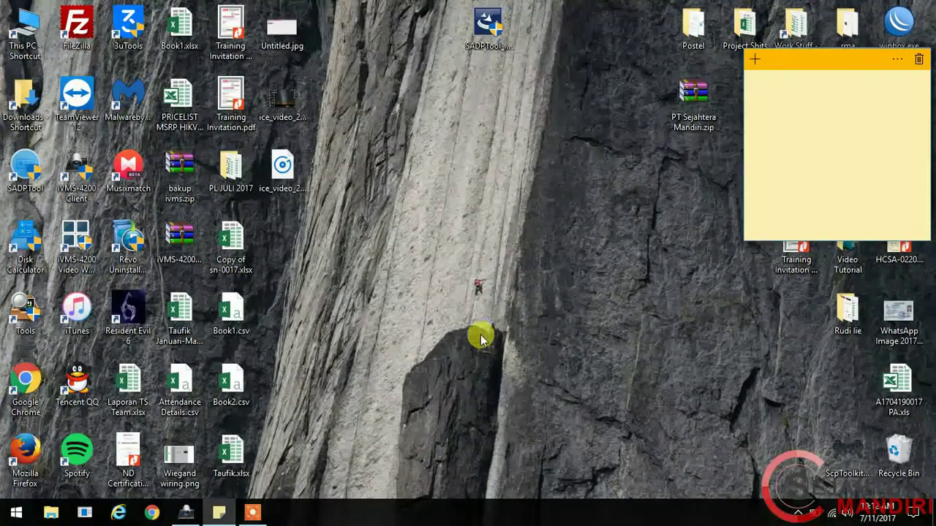
# Step: Bring up iVMS-4200 and check the software version under Help > About
pyautogui.click(191, 516)
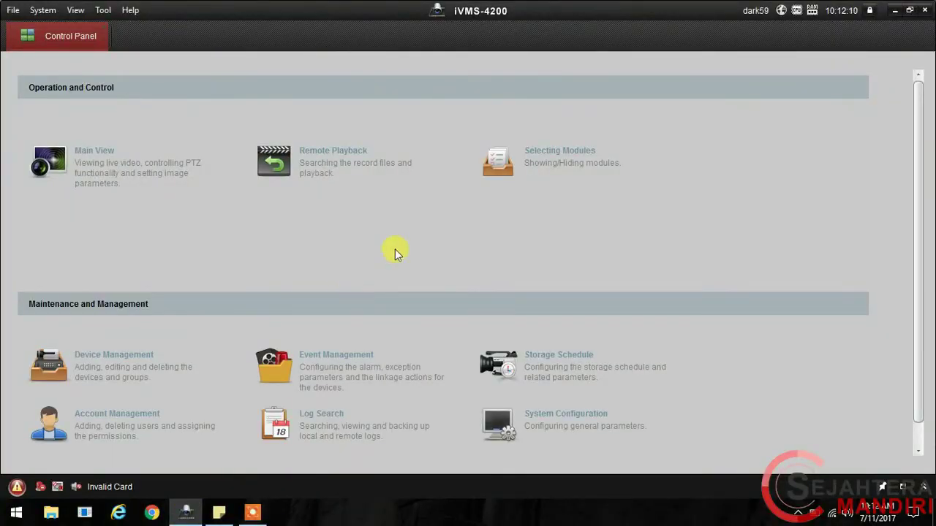
pyautogui.click(130, 8)
pyautogui.click(199, 119)
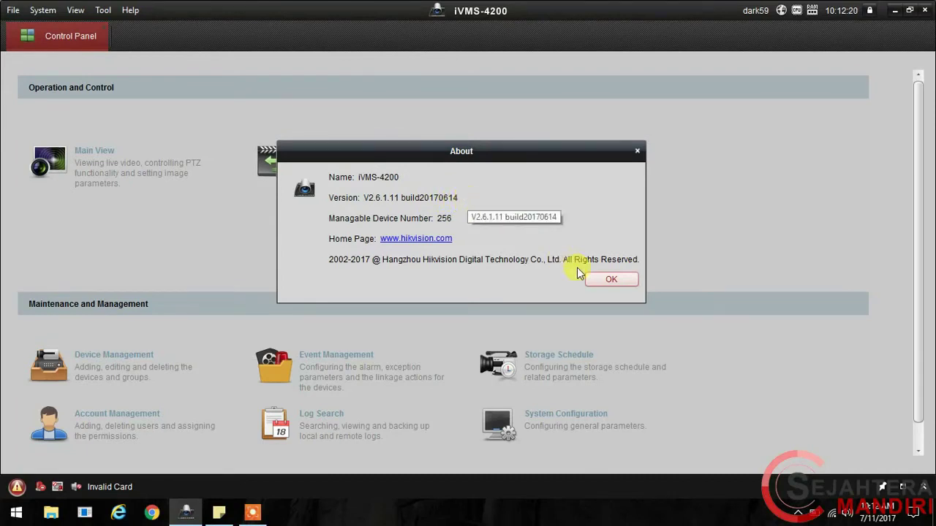
pyautogui.click(600, 280)
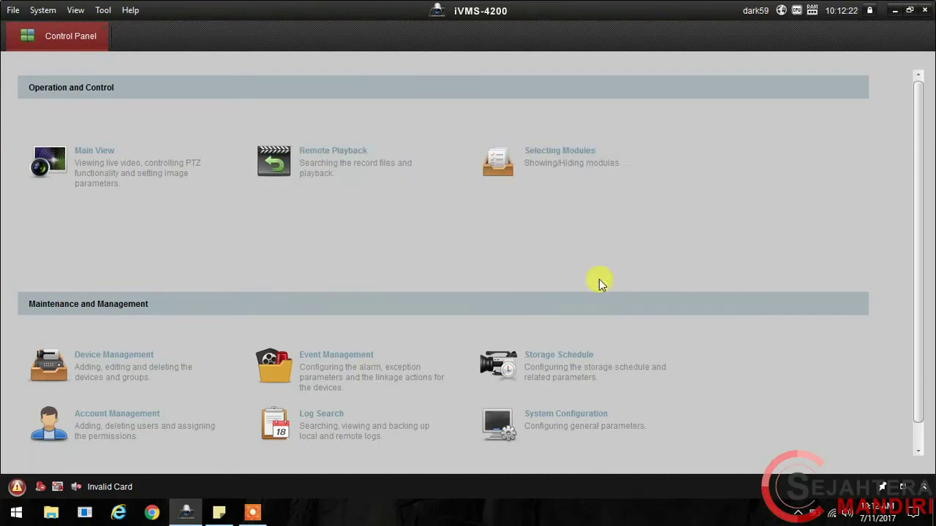
# Step: Enable the Access Control and Time and Attendance modules, then go to Access Control
pyautogui.click(540, 176)
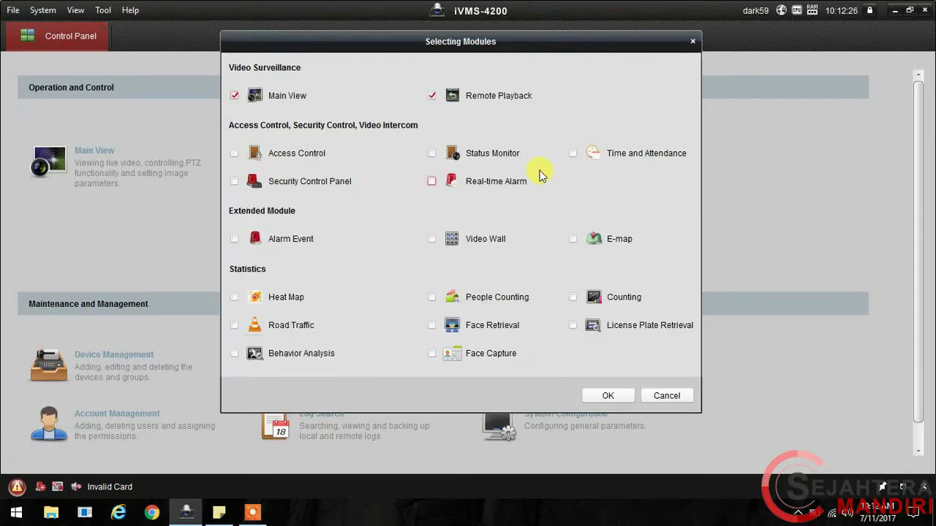
pyautogui.click(287, 157)
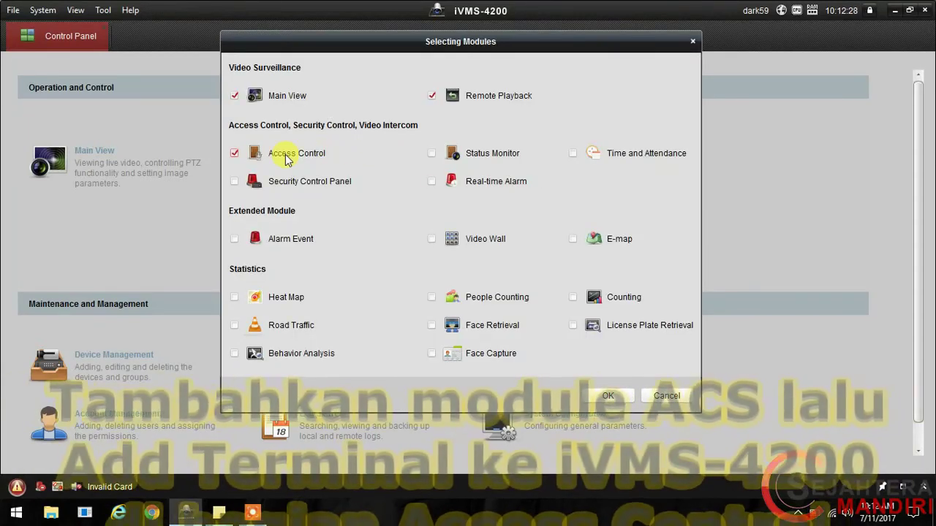
pyautogui.click(572, 154)
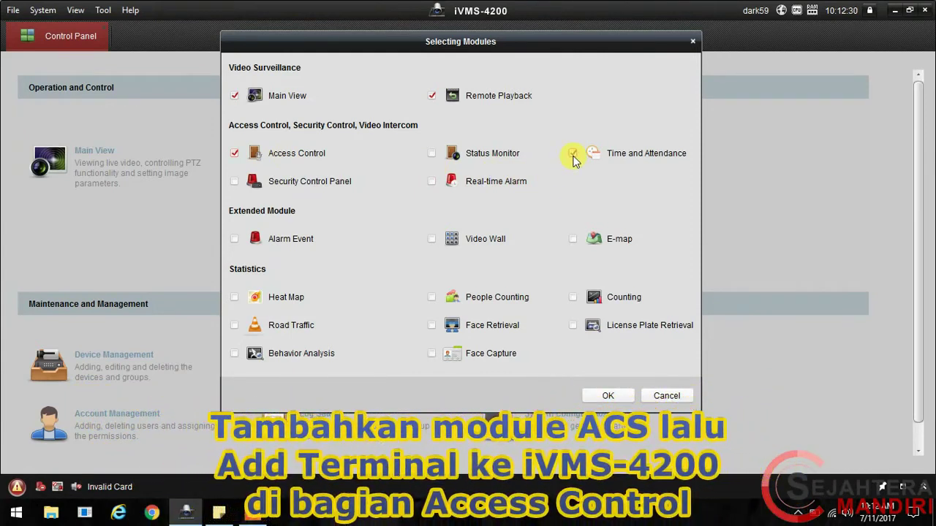
pyautogui.click(604, 399)
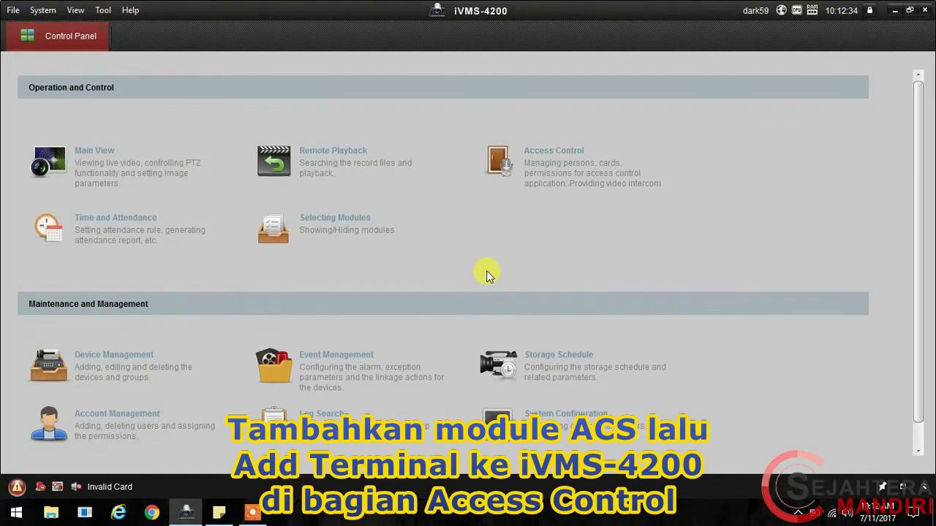
pyautogui.click(495, 175)
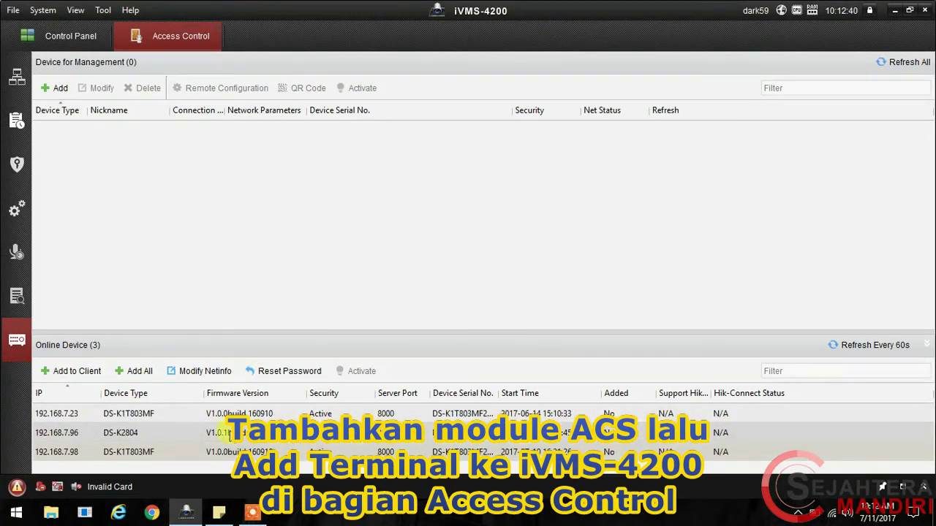
# Step: Add terminal 192.168.7.98 to the client as 803MF with user name admin and its password
pyautogui.click(217, 448)
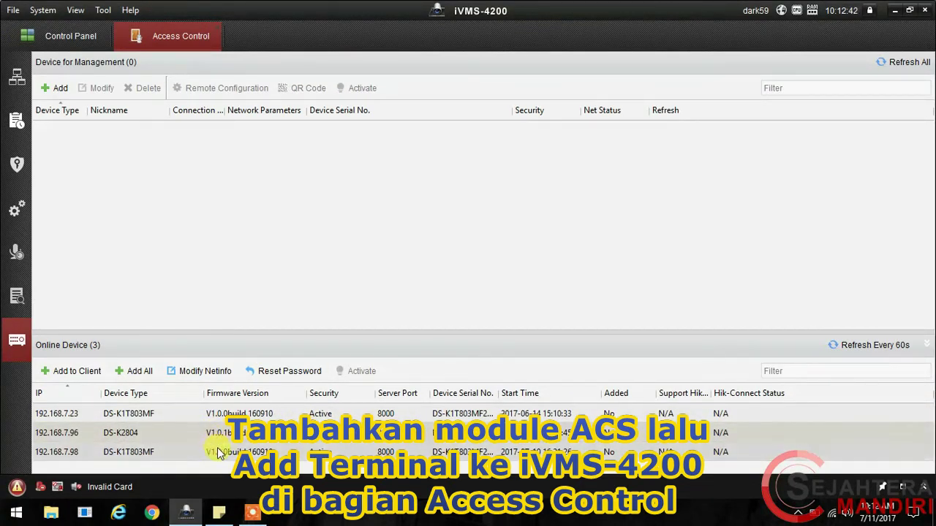
pyautogui.click(92, 371)
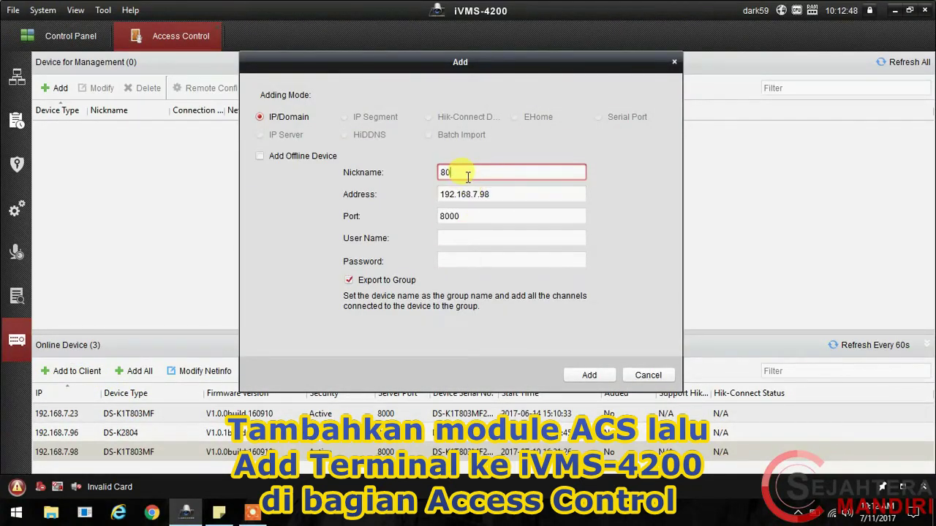
pyautogui.press('Tab')
pyautogui.press('Tab')
pyautogui.press('Tab')
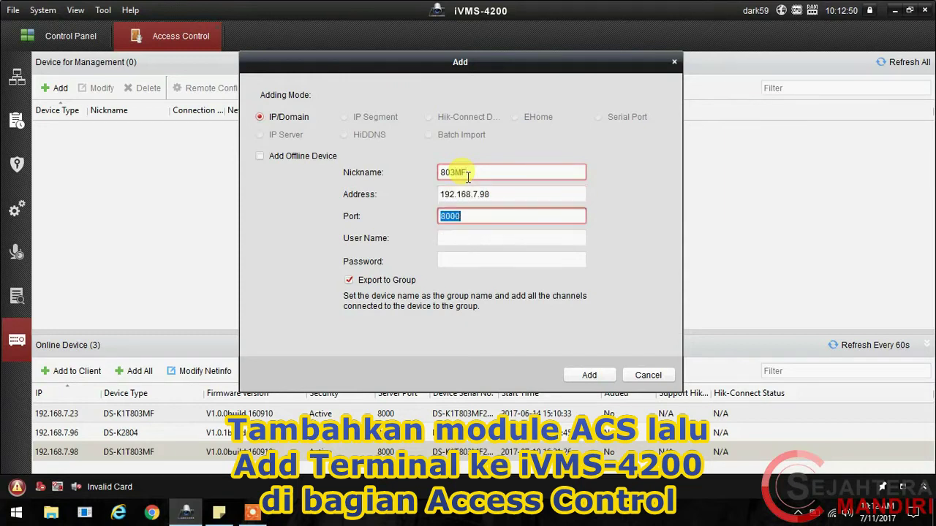
pyautogui.write('admin')
pyautogui.press('Tab')
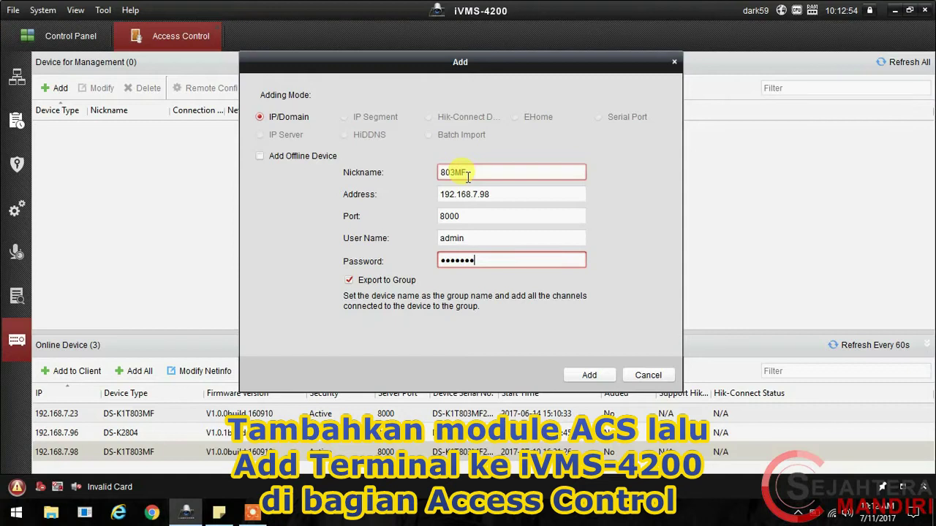
pyautogui.press('Return')
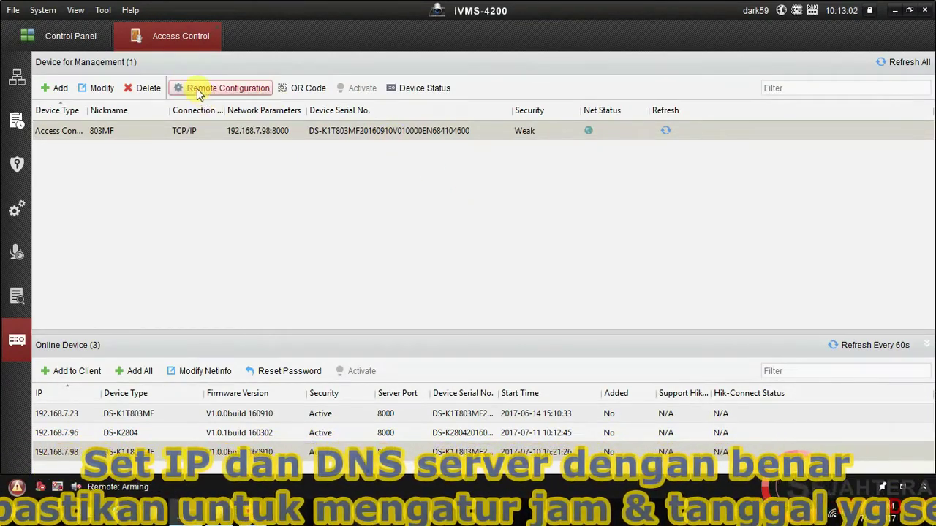
# Step: Open 803MF's remote configuration and edit a sticky note reminding to match device date and time
pyautogui.click(197, 88)
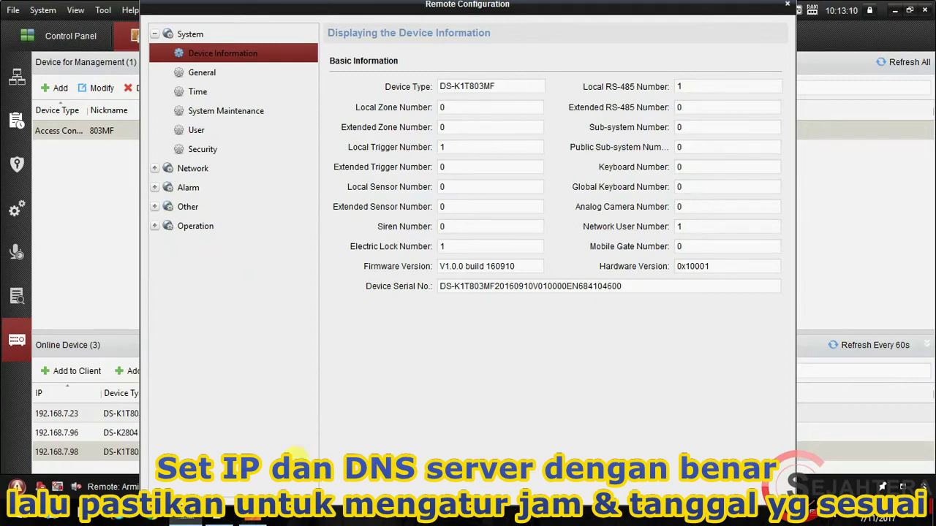
pyautogui.click(221, 519)
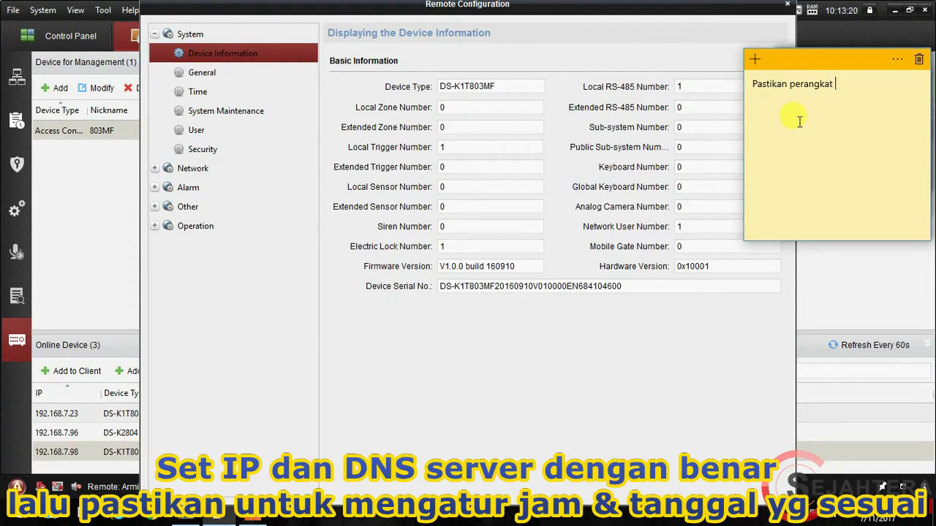
pyautogui.press('BackSpace')
pyautogui.press('BackSpace')
pyautogui.press('BackSpace')
pyautogui.press('BackSpace')
pyautogui.press('BackSpace')
pyautogui.press('BackSpace')
pyautogui.press('BackSpace')
pyautogui.press('BackSpace')
pyautogui.press('BackSpace')
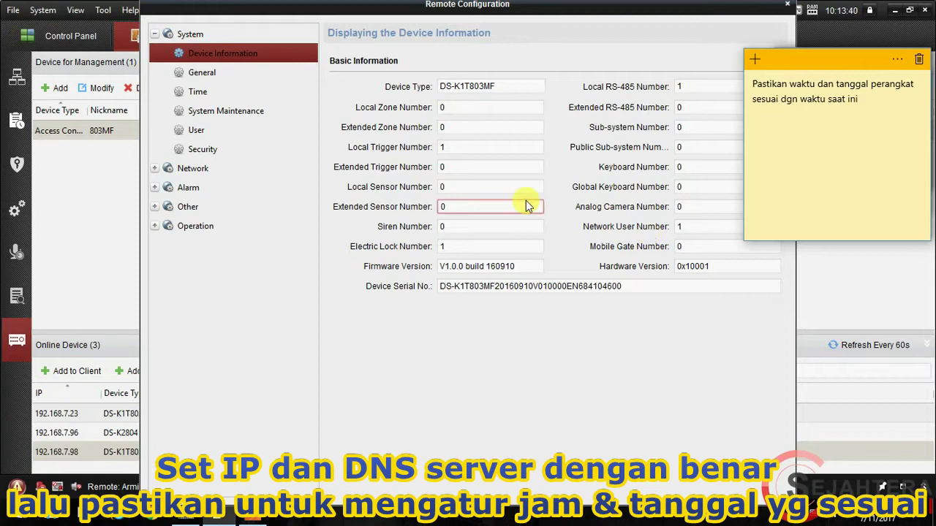
# Step: Review the device's DNS server addresses under Network > Advanced Settings
pyautogui.click(183, 171)
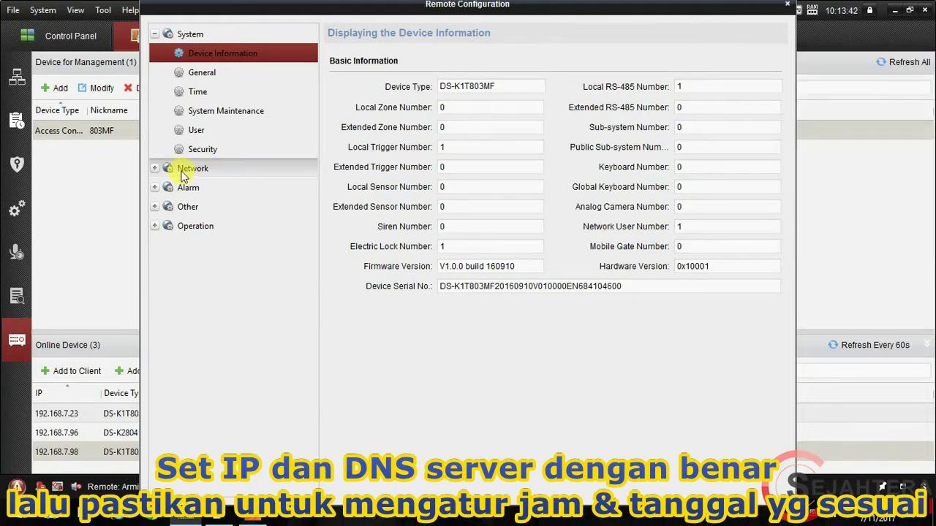
pyautogui.click(228, 226)
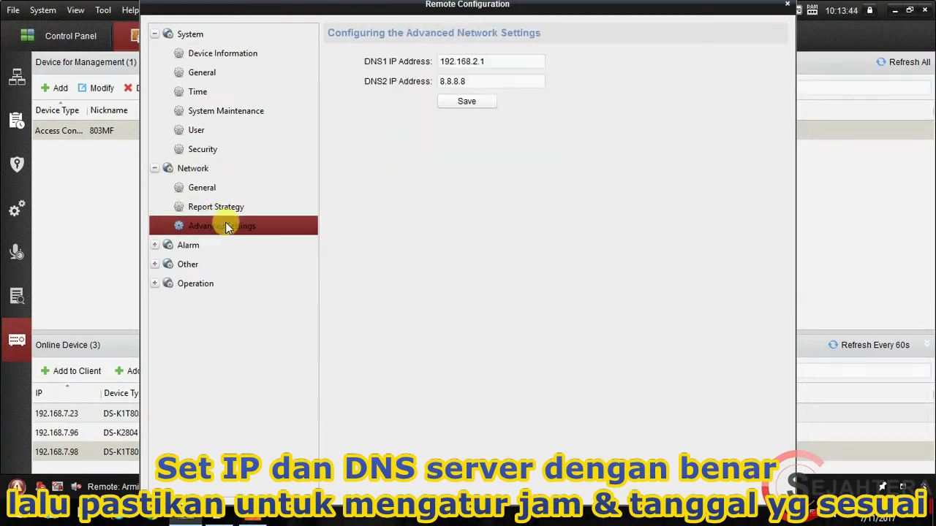
pyautogui.click(495, 62)
pyautogui.doubleClick(495, 62)
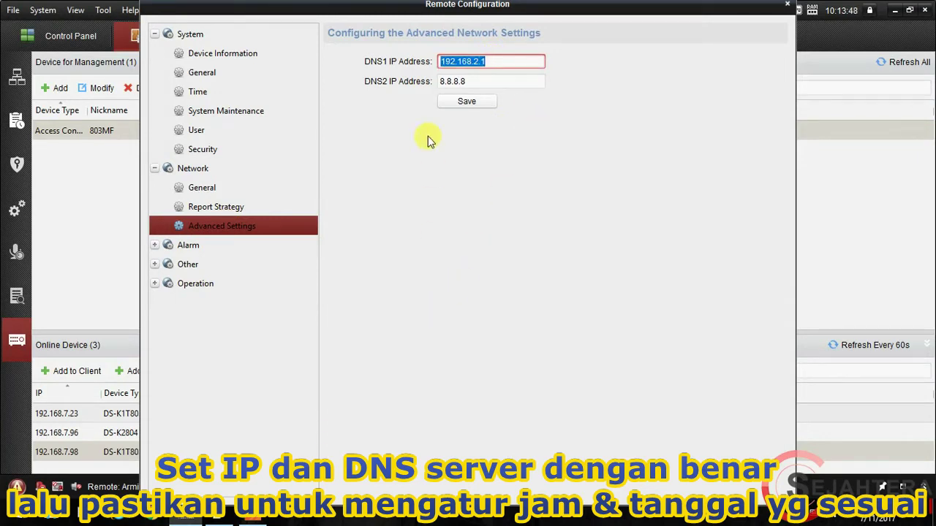
# Step: Save the GMT+07:00 time settings with NTP server id.pool.ntp.org and close remote configuration
pyautogui.click(241, 96)
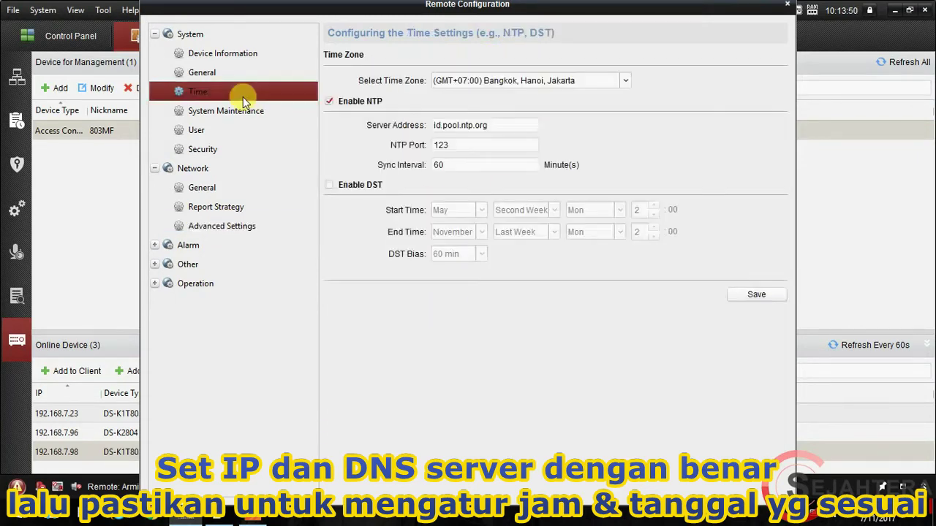
pyautogui.click(453, 126)
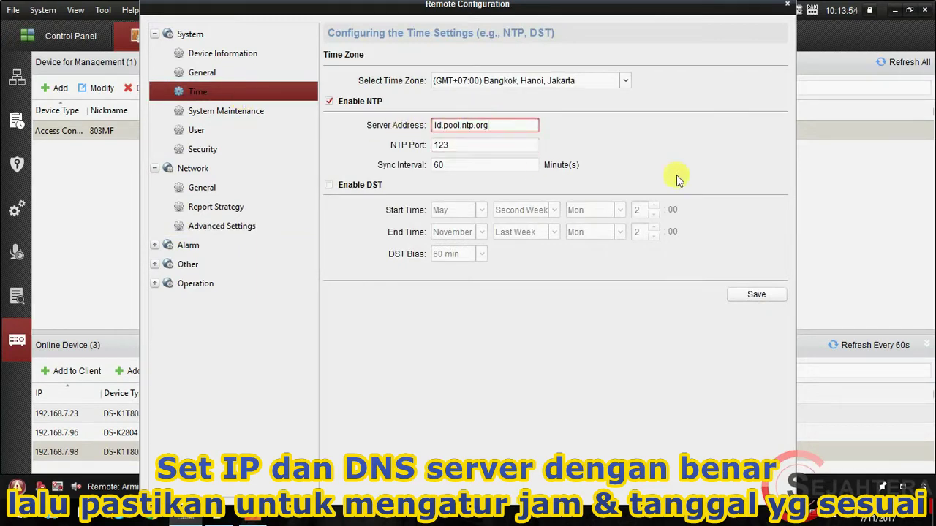
pyautogui.click(750, 297)
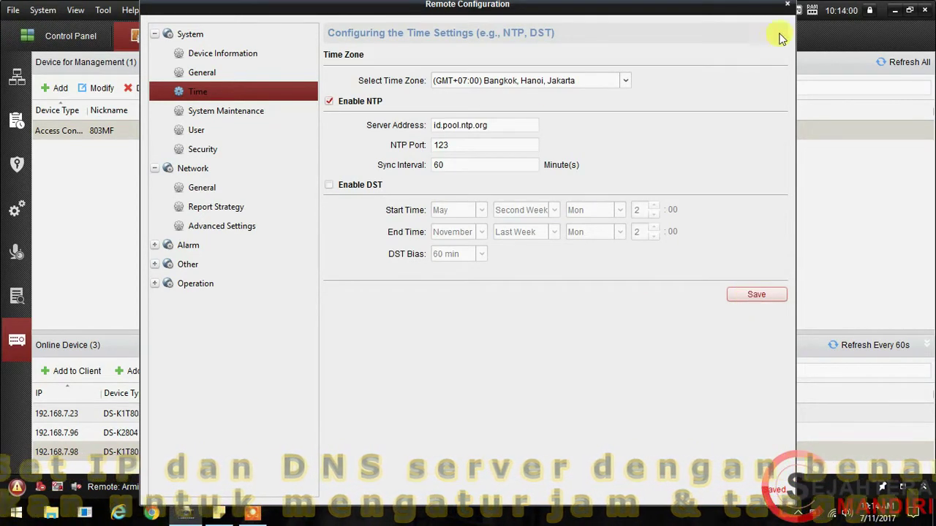
pyautogui.click(787, 7)
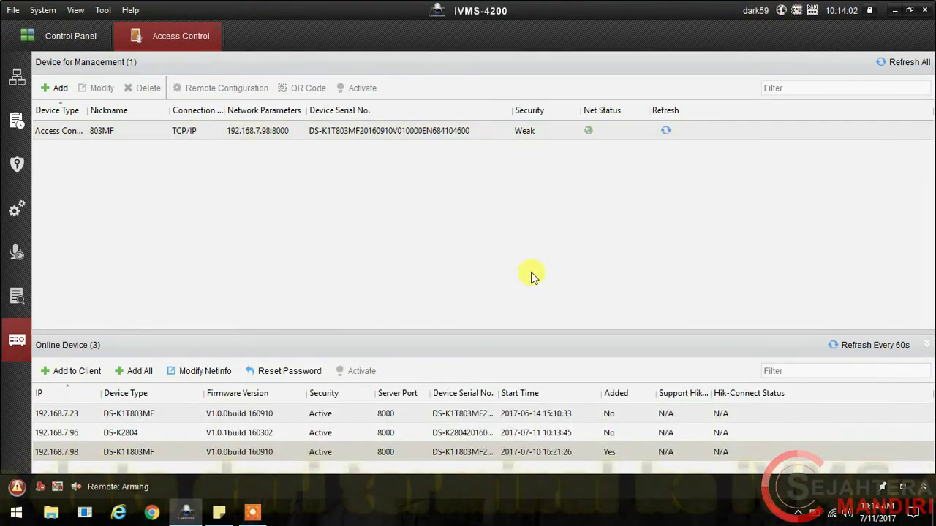
# Step: Replace the Trial organization with a new organization named Test
pyautogui.click(16, 80)
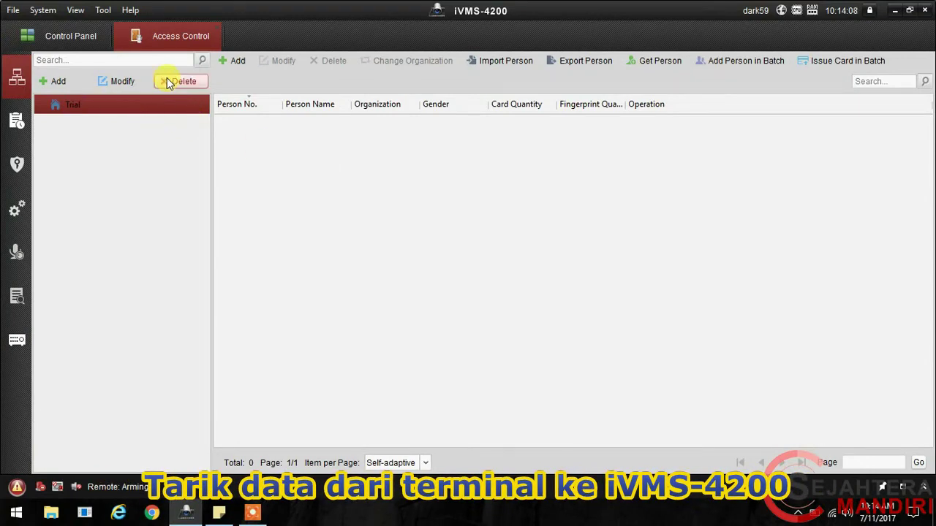
pyautogui.click(174, 81)
pyautogui.click(521, 286)
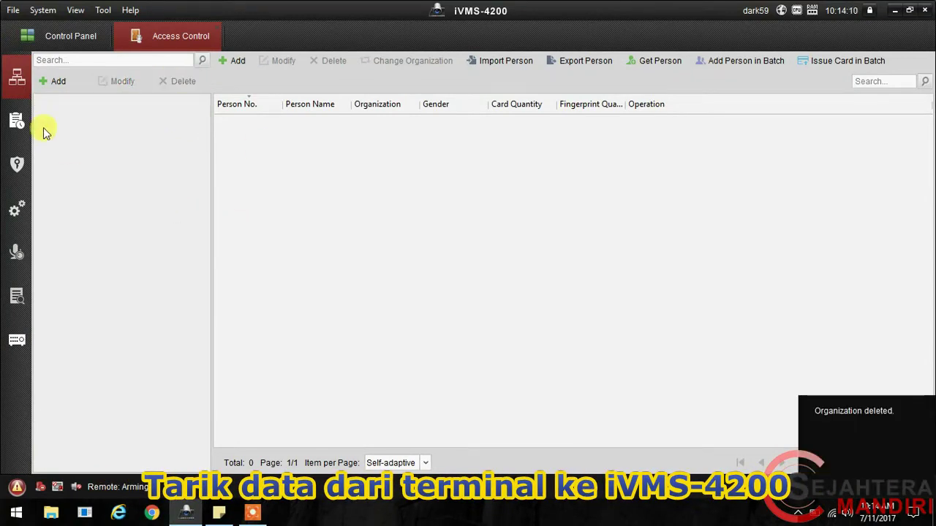
pyautogui.click(56, 82)
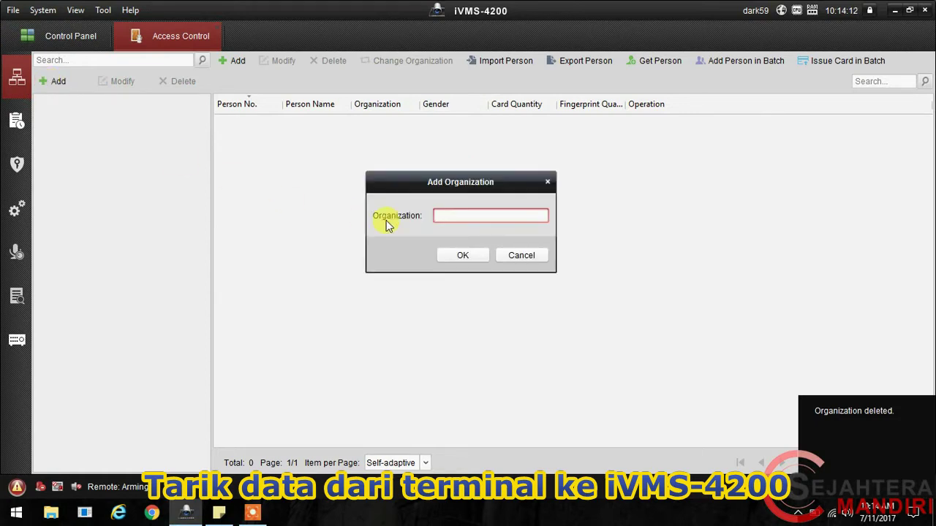
pyautogui.write('Test')
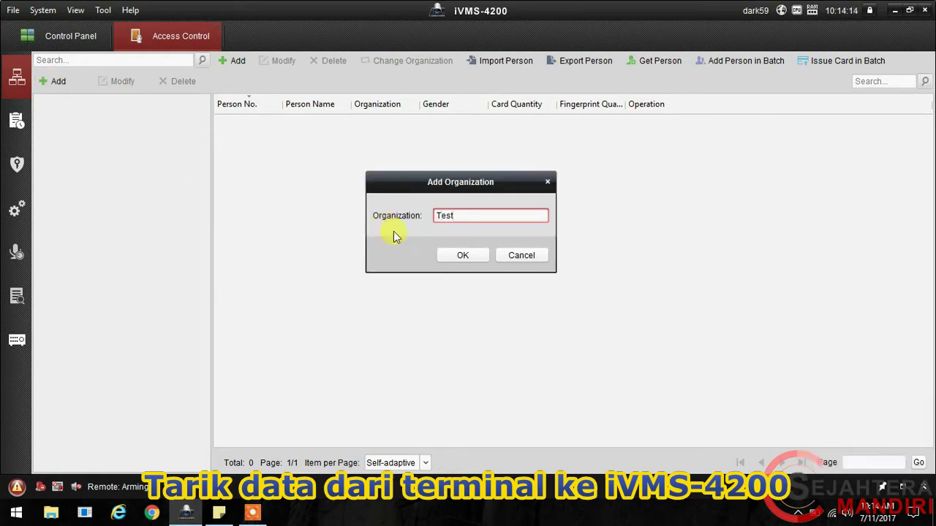
pyautogui.click(461, 258)
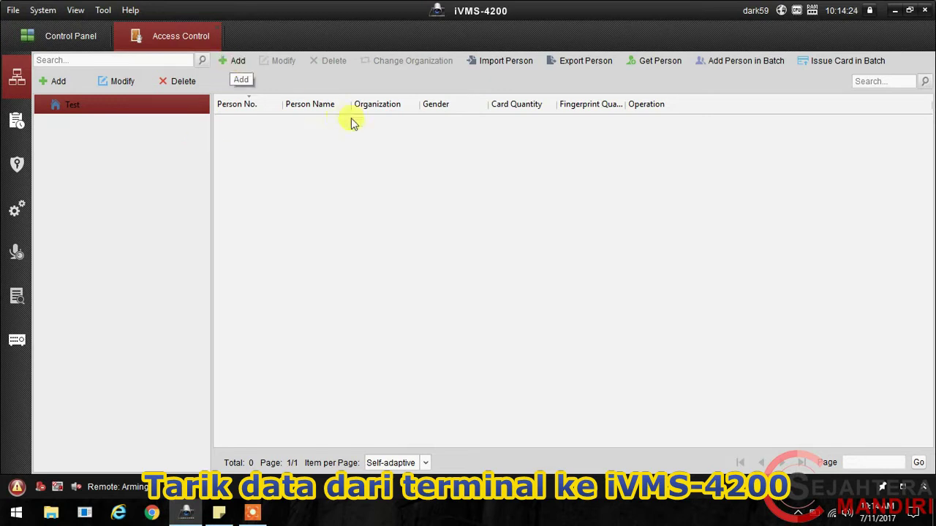
# Step: Pull the persons from terminal 803MF into Test, then return to the Control Panel
pyautogui.click(653, 64)
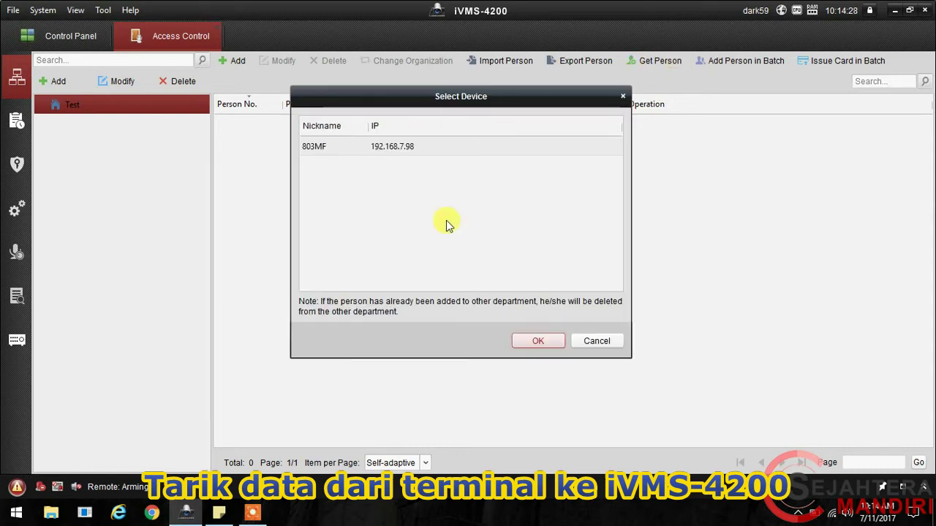
pyautogui.click(418, 147)
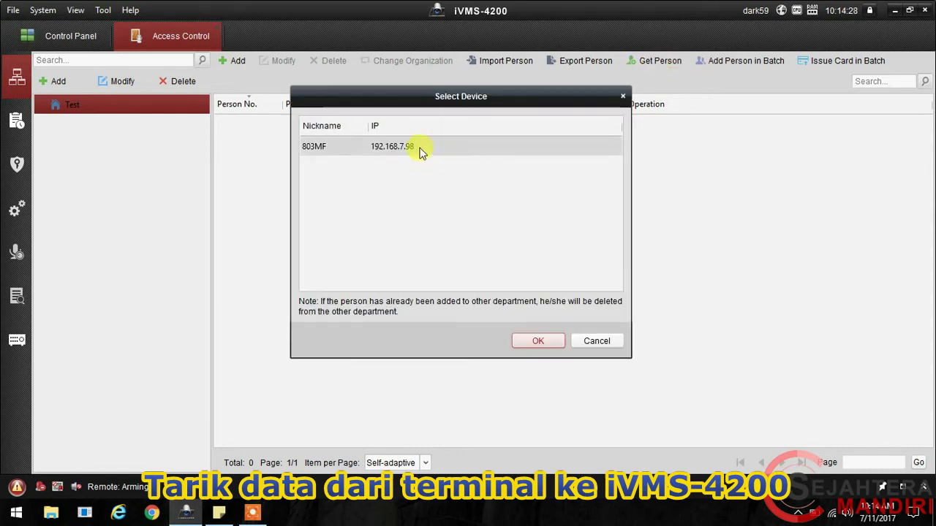
pyautogui.click(536, 342)
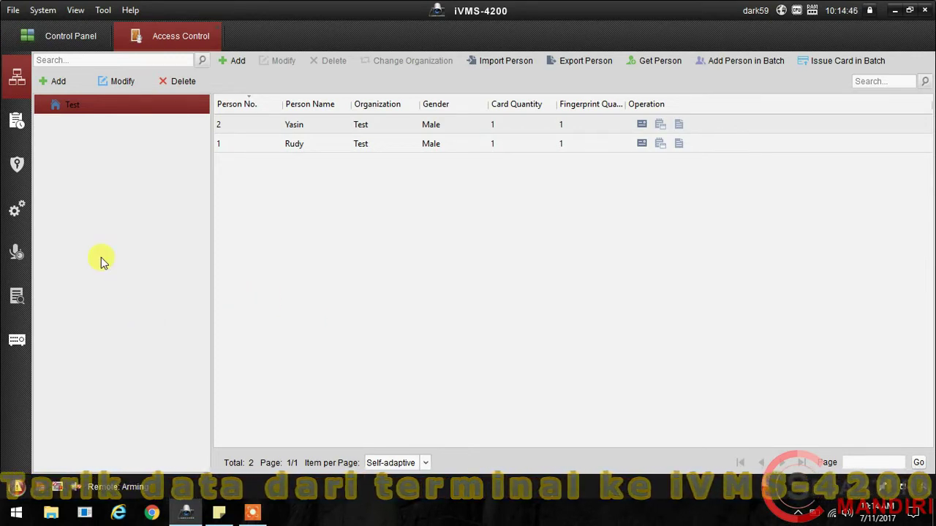
pyautogui.click(81, 40)
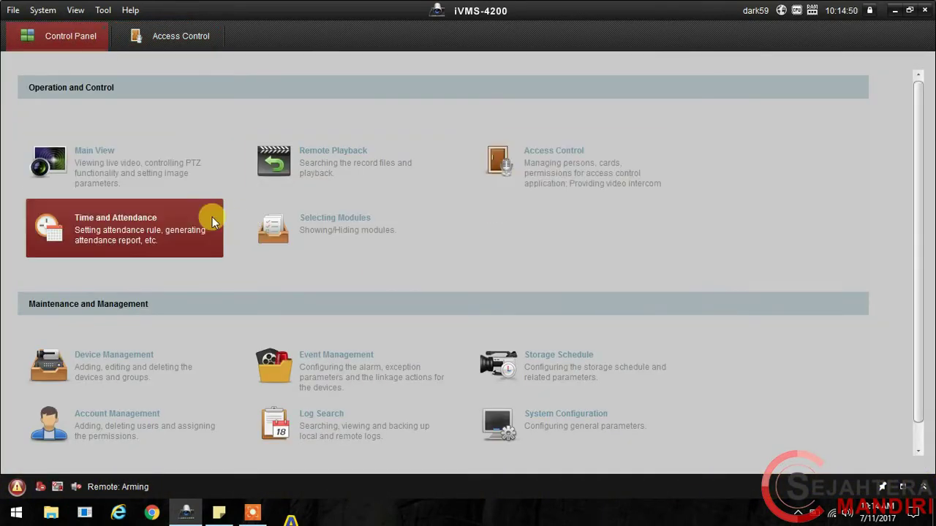
# Step: View Contoh Jadwal Shift 1's 10:30–10:35 work time in Shift Settings, with the sticky note alongside
pyautogui.click(163, 217)
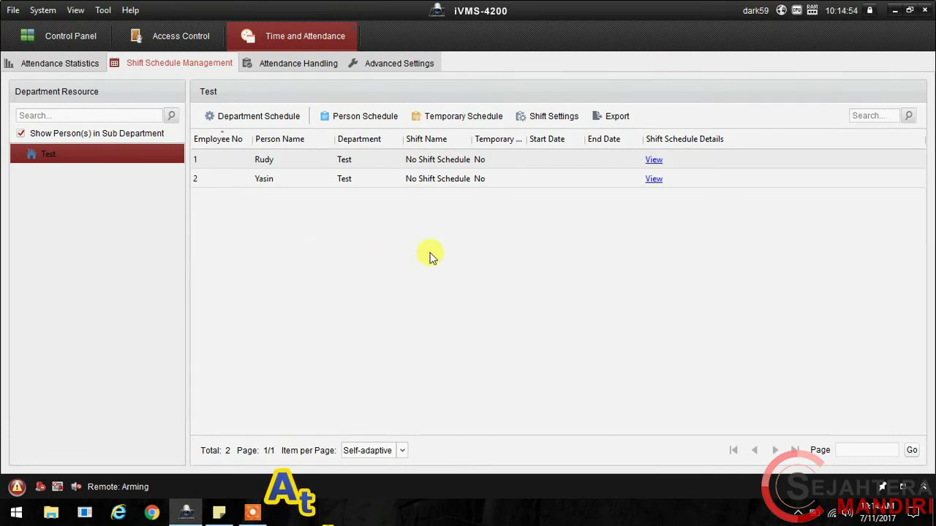
pyautogui.click(63, 70)
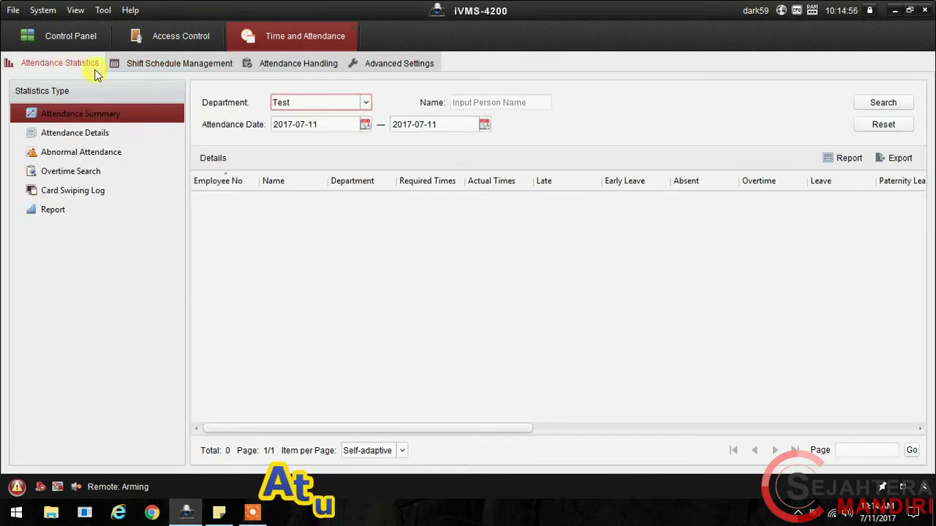
pyautogui.click(143, 64)
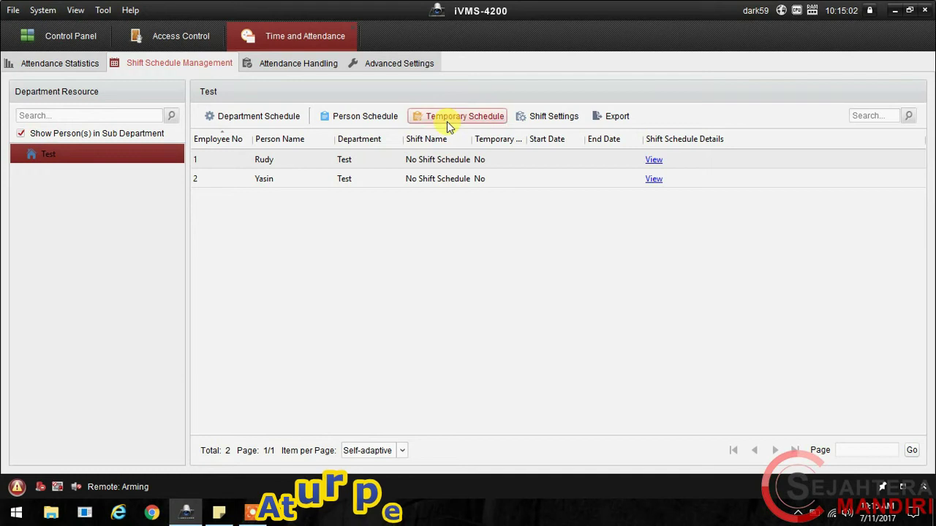
pyautogui.click(541, 122)
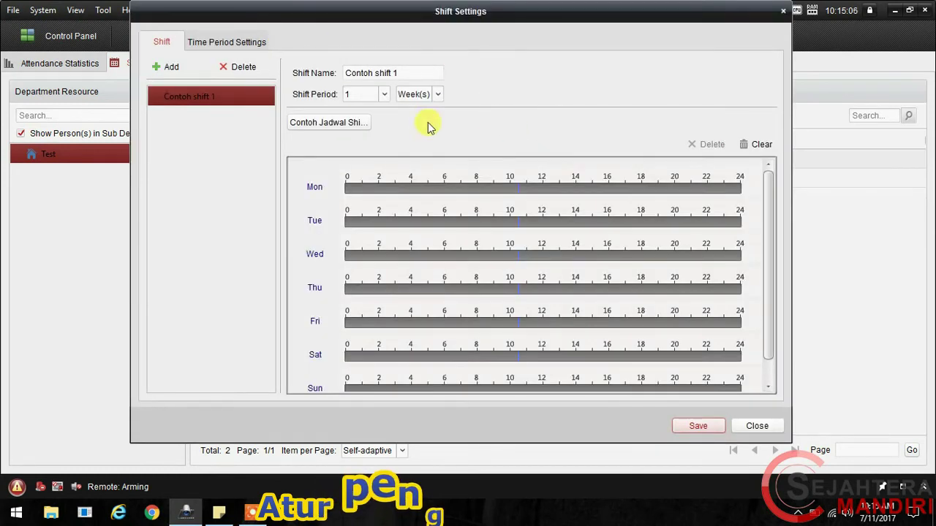
pyautogui.click(243, 44)
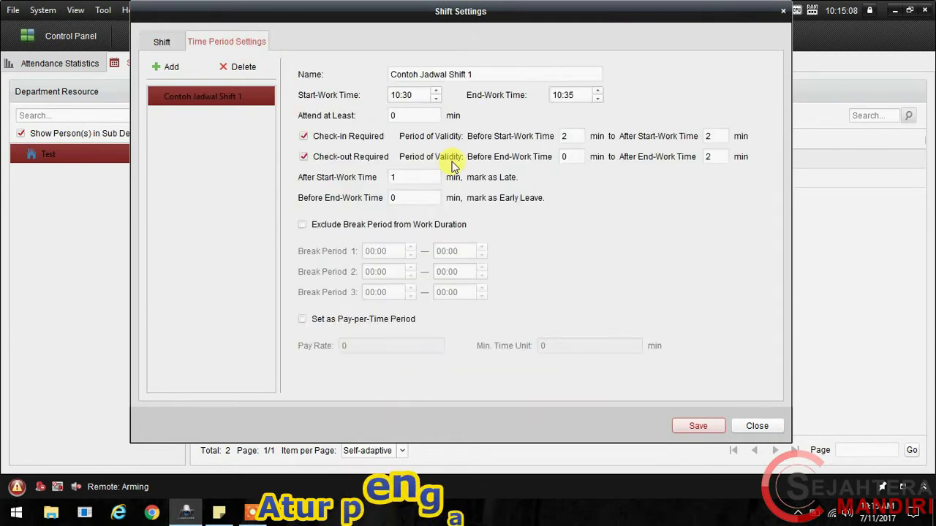
pyautogui.click(218, 514)
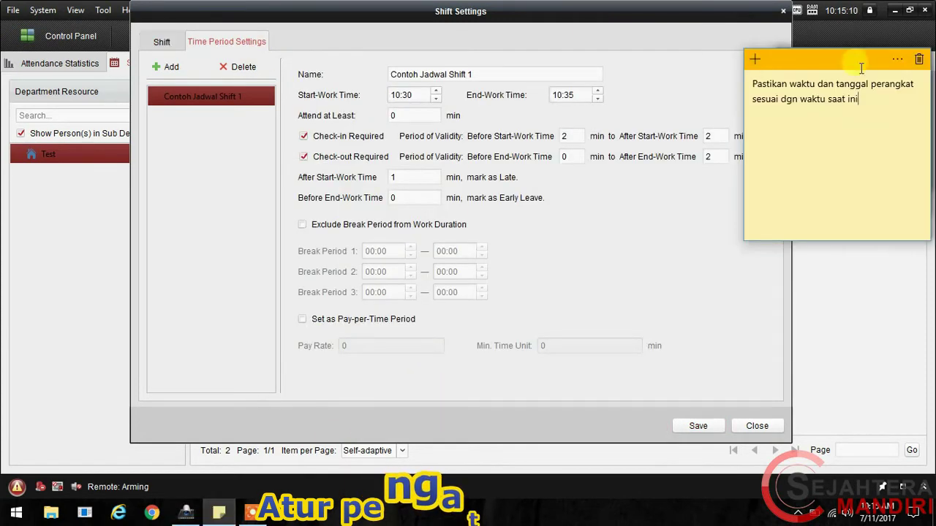
# Step: Replace the note with 'Jika data person sudah ditarik ke ivms-4200' and the shift-schedule example lines
pyautogui.hotkey('ctrl', 'a')
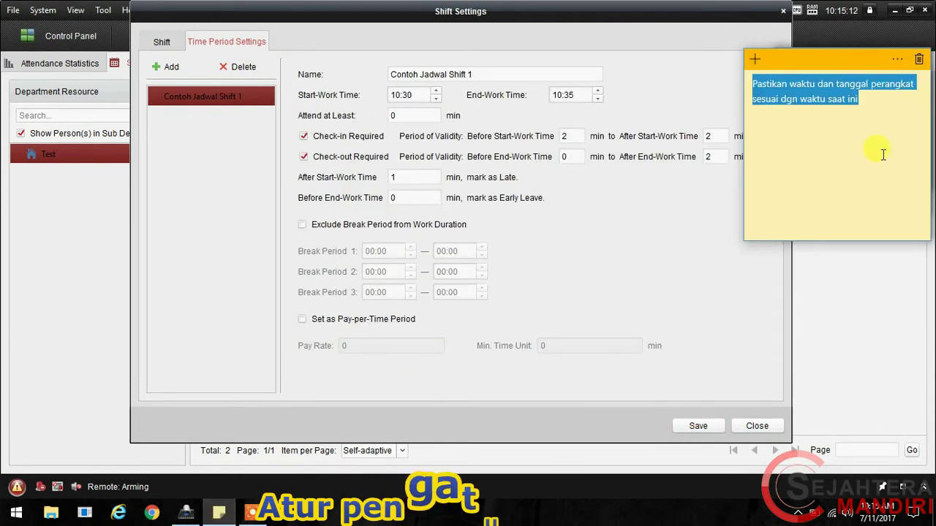
pyautogui.write('Jika ')
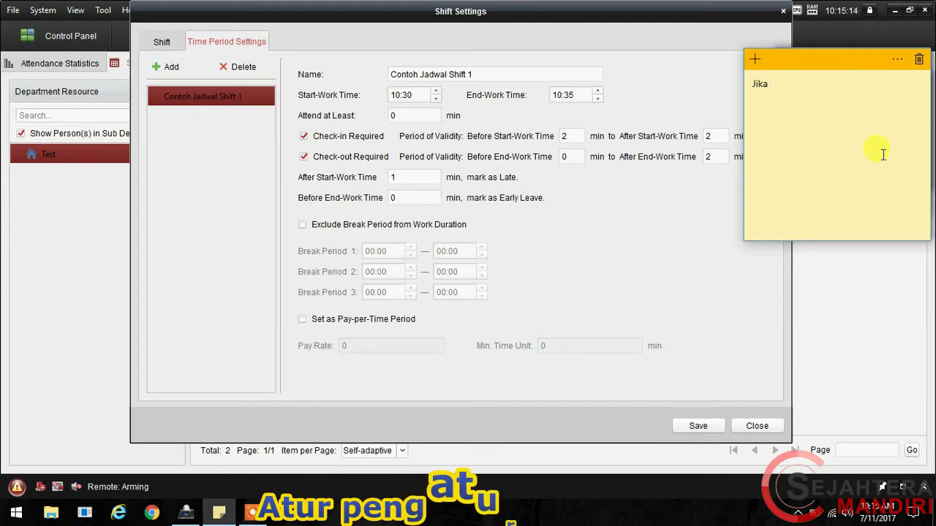
pyautogui.write('data per')
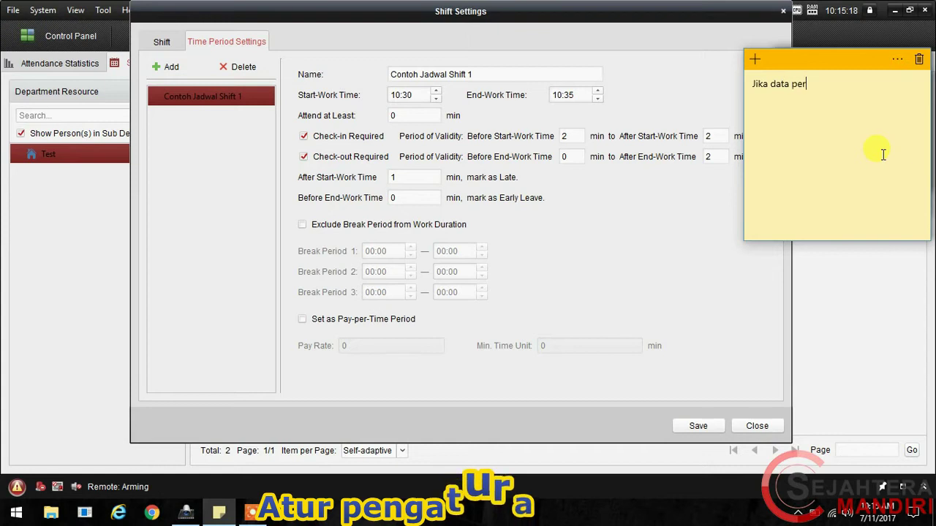
pyautogui.write('son sudah di')
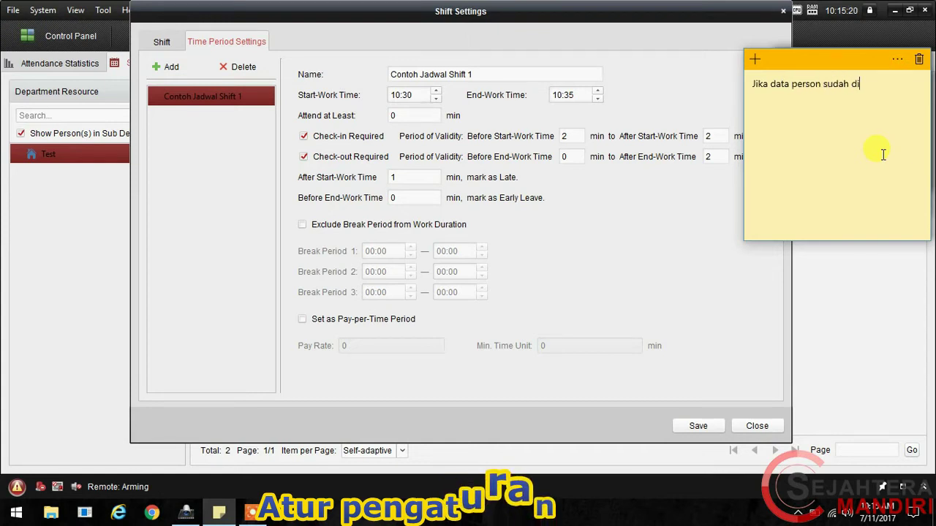
pyautogui.write('tarik ke ivms-4200')
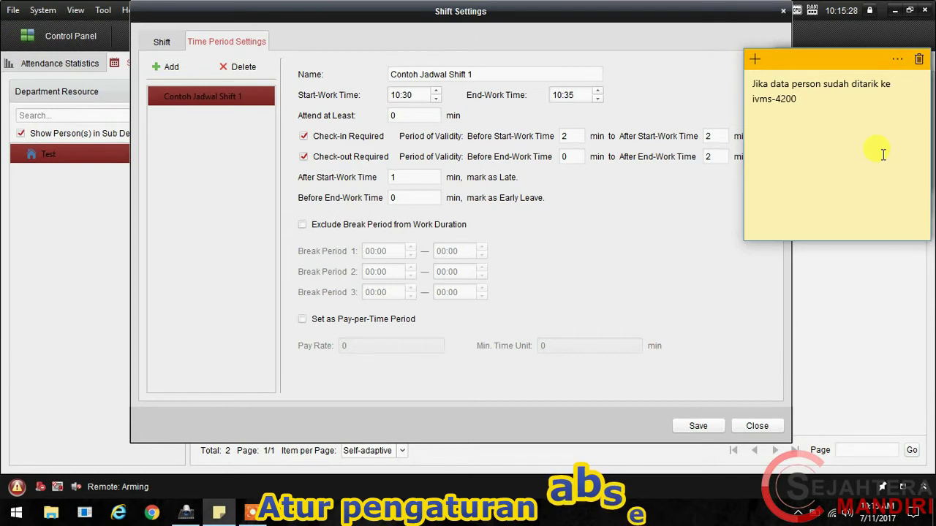
pyautogui.press('Return')
pyautogui.write('sekara')
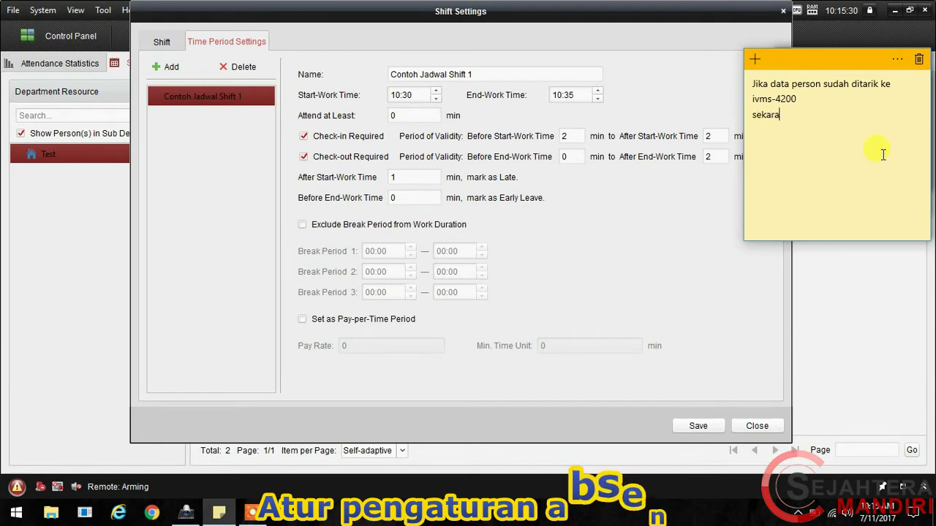
pyautogui.write('ng kita akan')
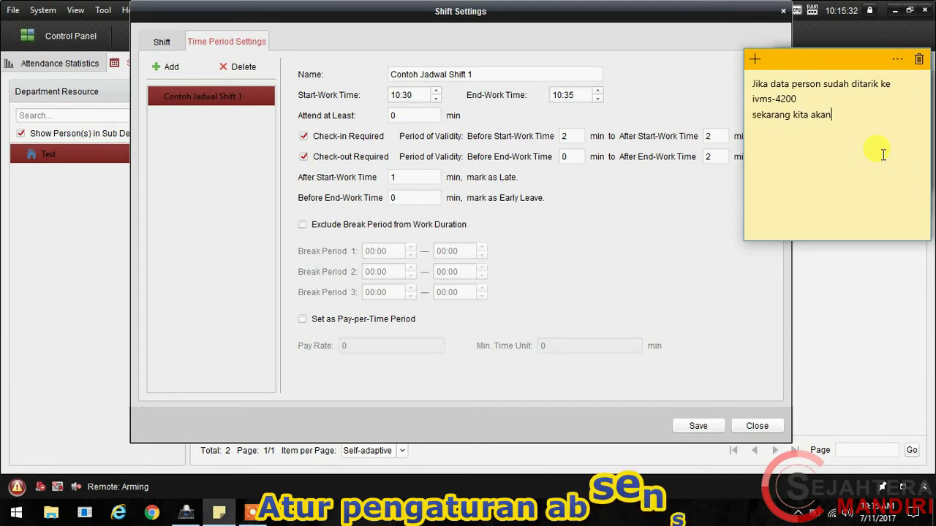
pyautogui.write(' mengatur')
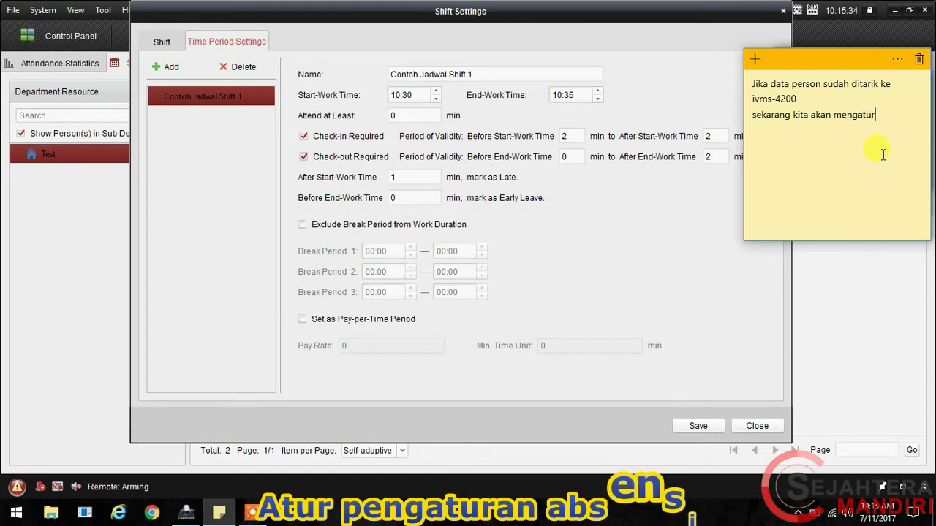
pyautogui.write(' jadwal shift')
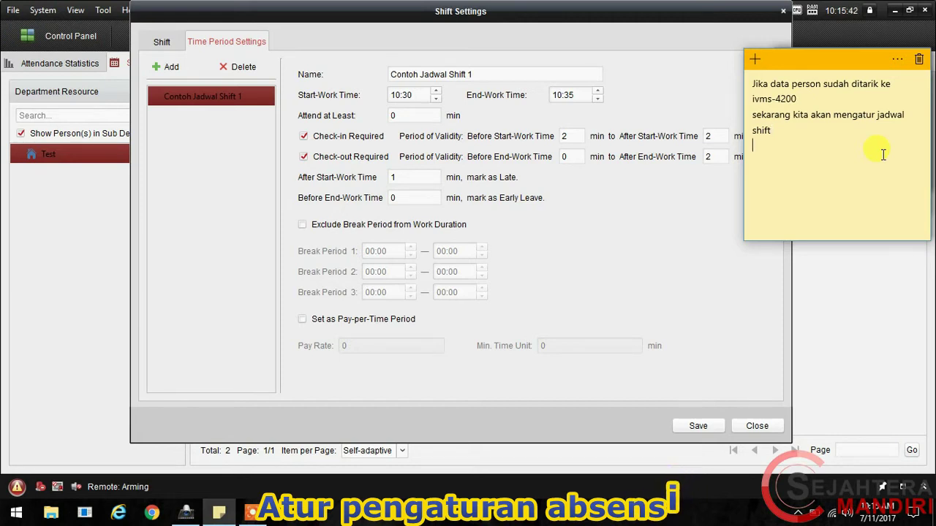
pyautogui.press('Return')
pyautogui.press('Return')
pyautogui.write('kondisi berikut hanyalah sbg contoh')
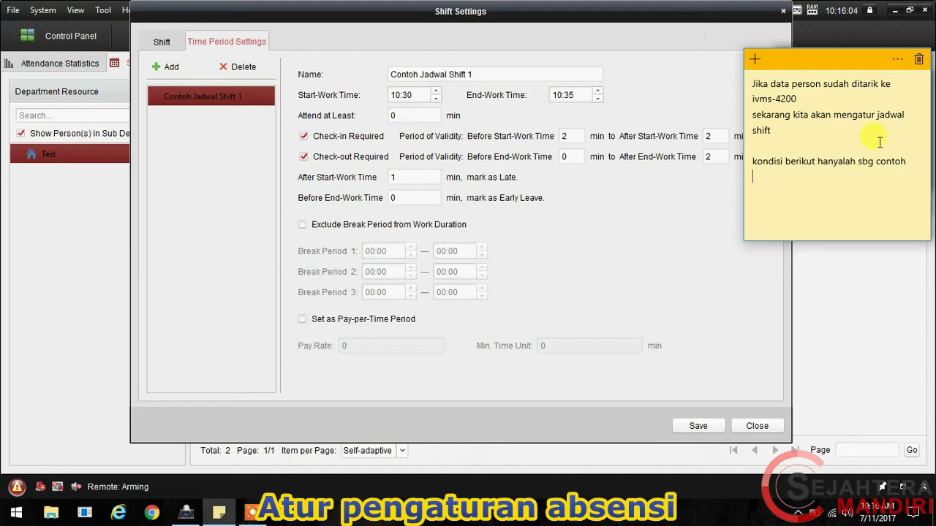
# Step: Add the line 'saya akan buat jam masuk kerja pukul 10:20-10:25', correcting the minutes
pyautogui.write('saya akan buat jam masuk ker')
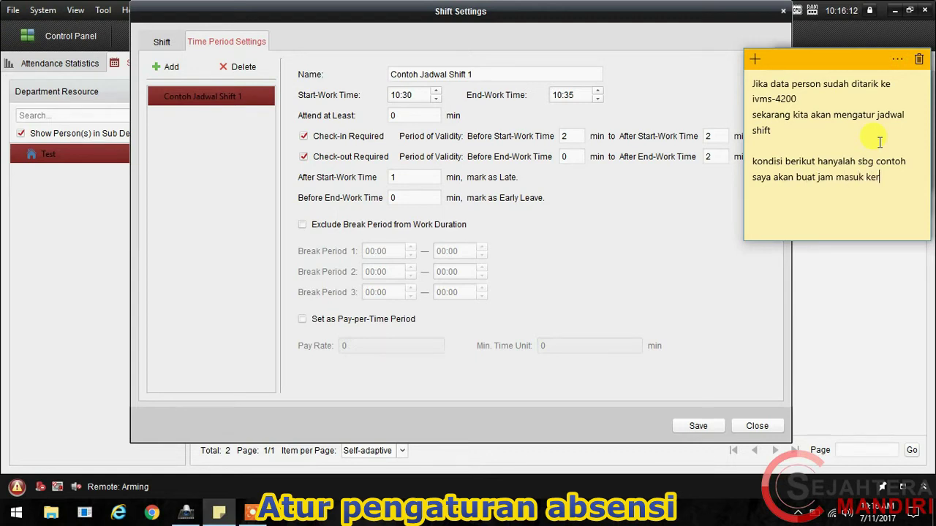
pyautogui.write('ja pukul 10:20-1025')
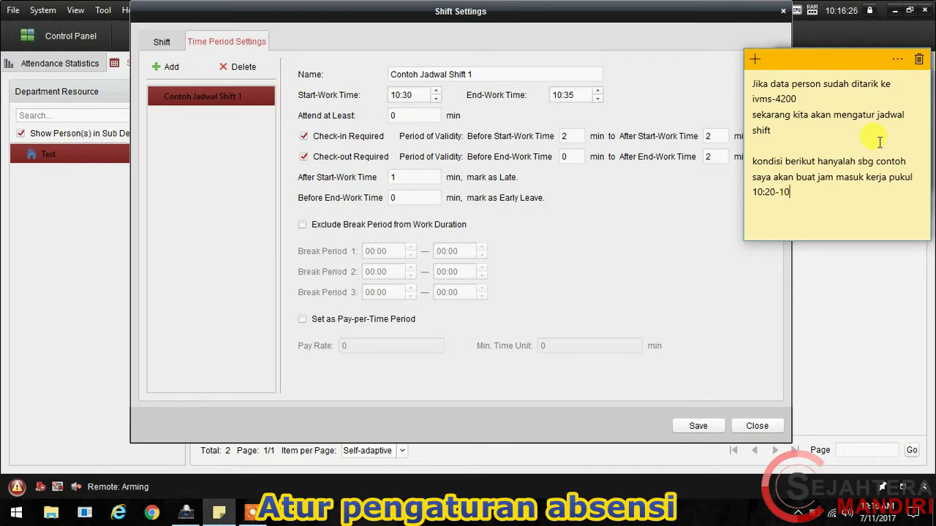
pyautogui.press('BackSpace')
pyautogui.press('BackSpace')
pyautogui.write(':25')
pyautogui.click(412, 95)
# Step: Set Contoh Jadwal Shift 1's start-work time to 10:20 and end-work time to 10:25
pyautogui.press('BackSpace')
pyautogui.write('20')
pyautogui.press('Tab')
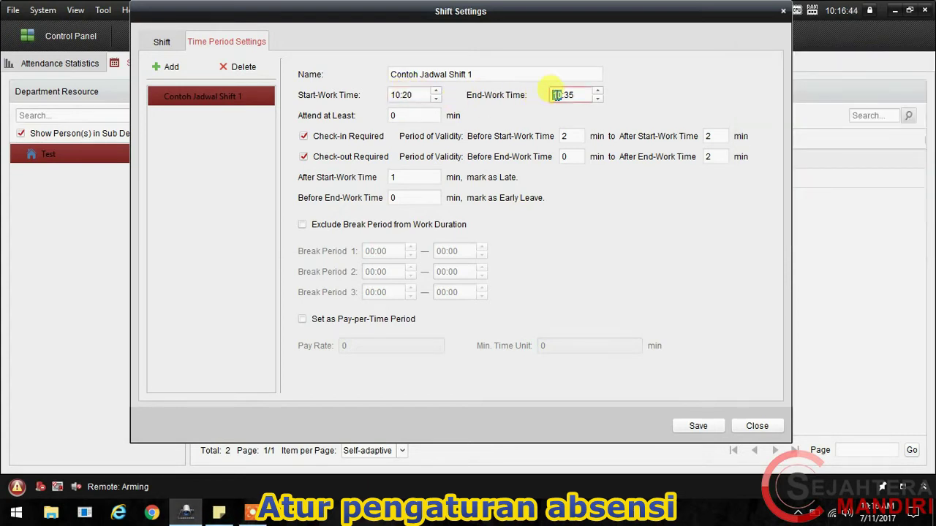
pyautogui.doubleClick(574, 94)
pyautogui.write('25')
pyautogui.doubleClick(567, 136)
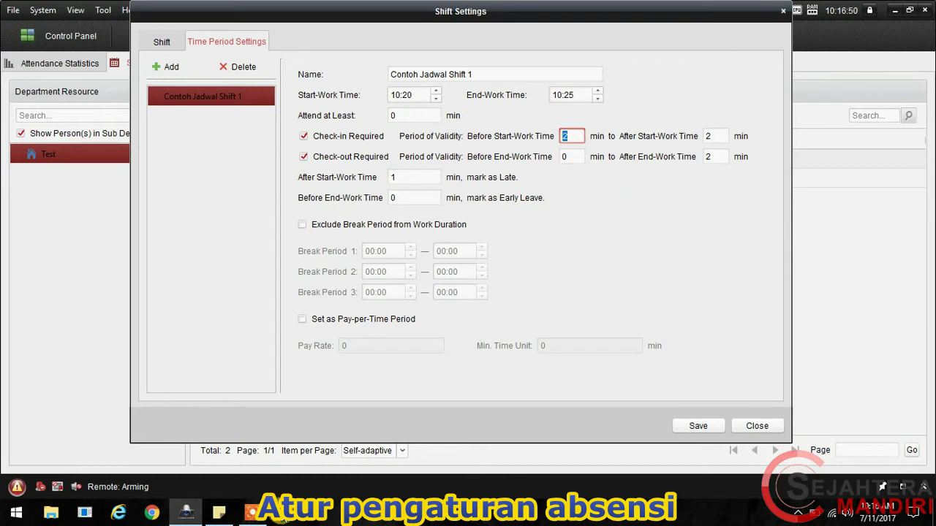
pyautogui.click(226, 515)
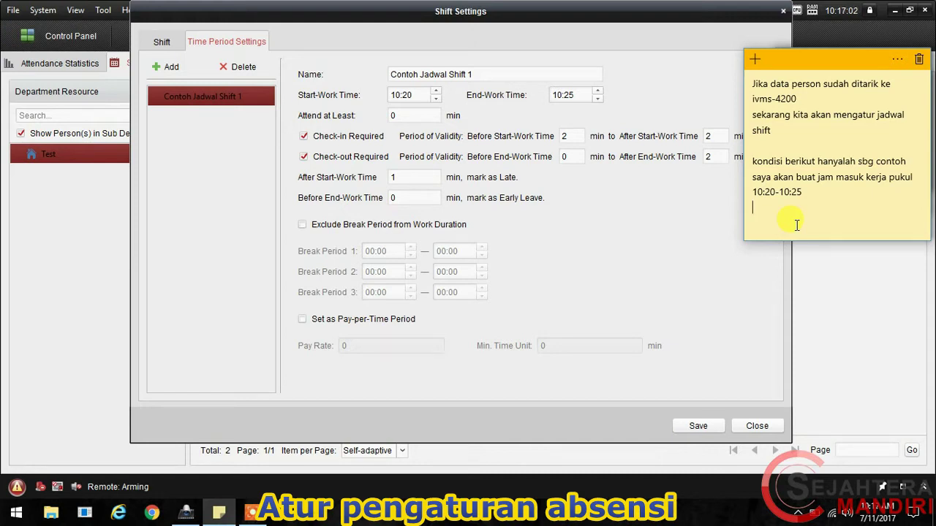
# Step: Note the 2-minute early check-in rule 'absen lebih cepat sebelum jam masuk', matching the shift value
pyautogui.write('absen lebih cepat s')
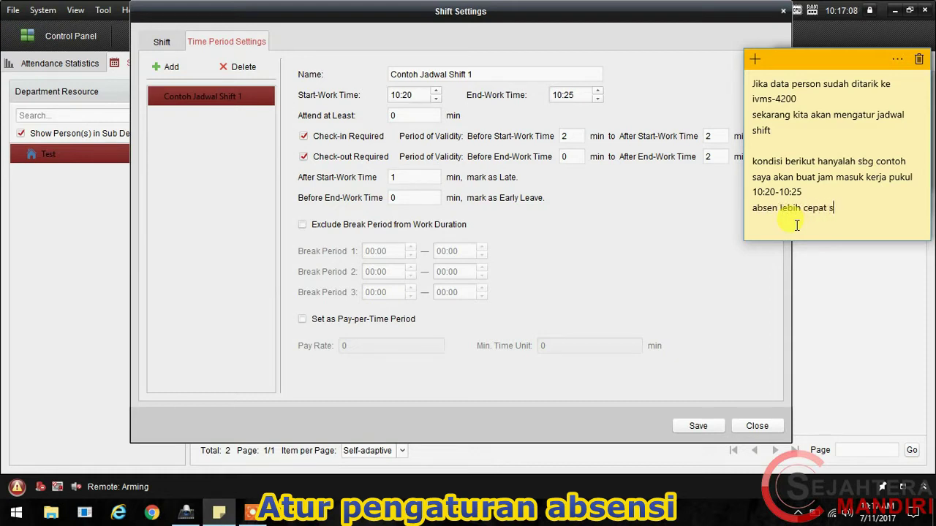
pyautogui.write('ebelum jam masuk')
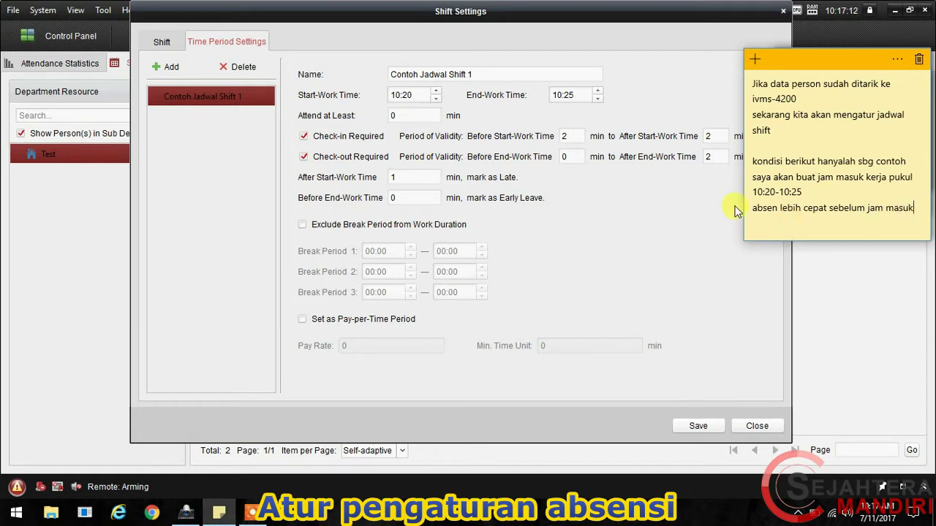
pyautogui.doubleClick(574, 139)
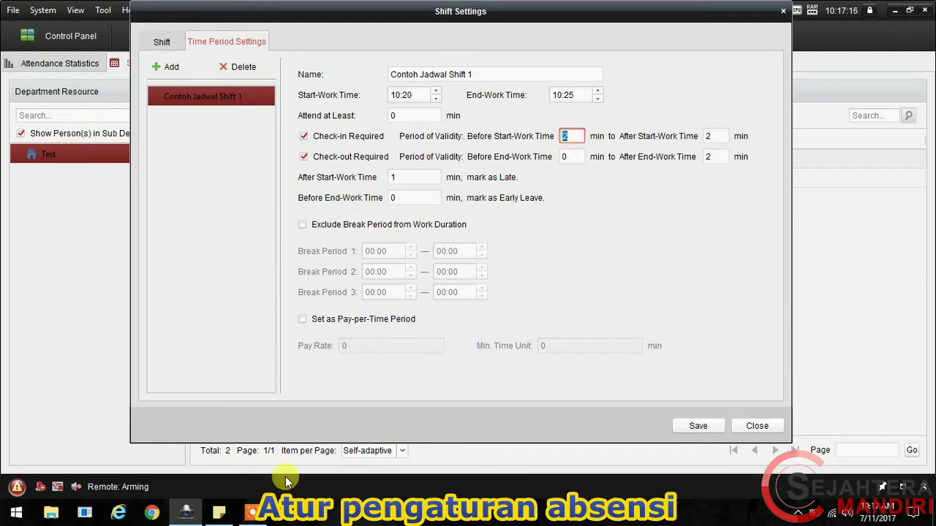
pyautogui.click(218, 512)
pyautogui.write('2 menit')
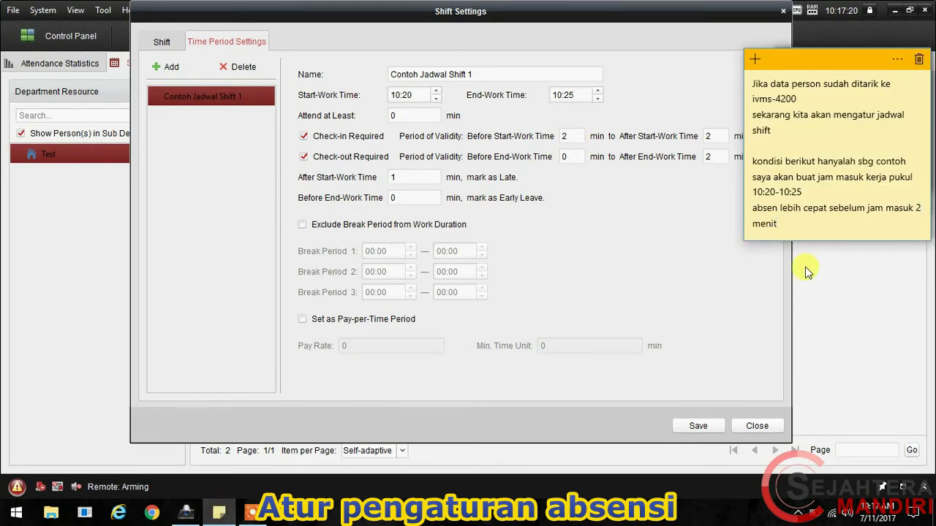
# Step: Add the line 'batas konpensasi sebelum dihitung telat 2 menit', cross-checking the after start-work values
pyautogui.click(575, 136)
pyautogui.doubleClick(711, 136)
pyautogui.click(219, 511)
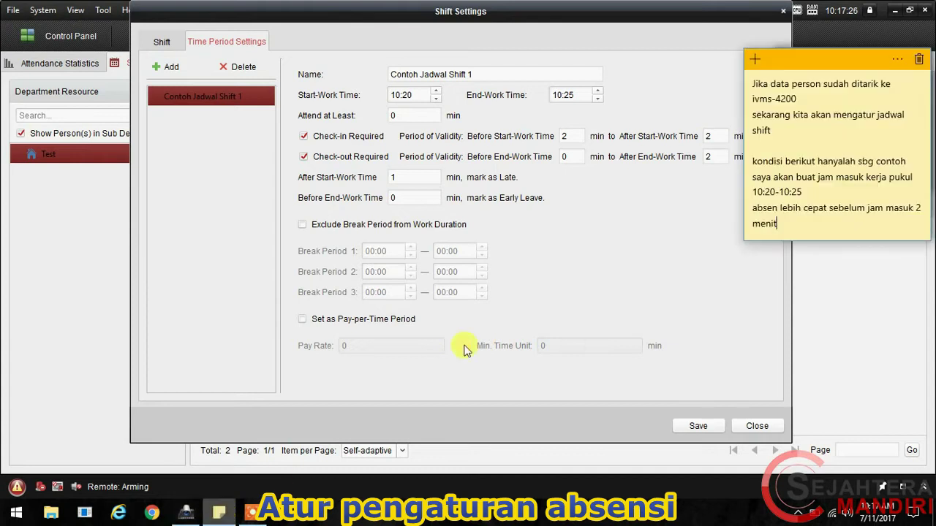
pyautogui.press('Return')
pyautogui.press('Return')
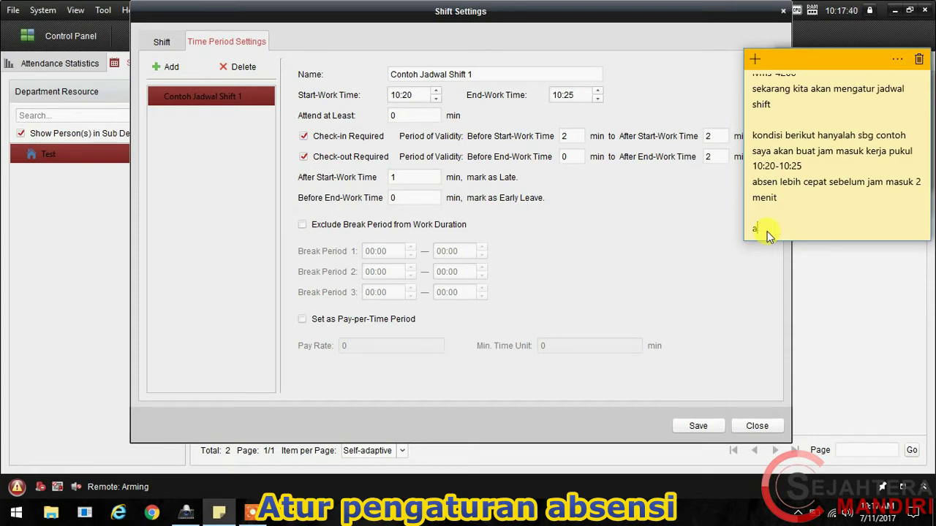
pyautogui.write('onpensasi sebe')
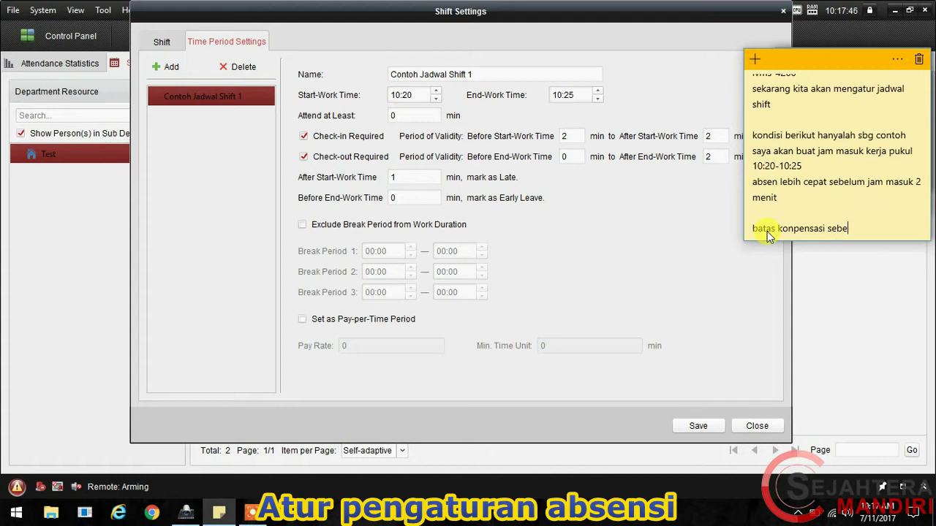
pyautogui.write('lum dihitung telat')
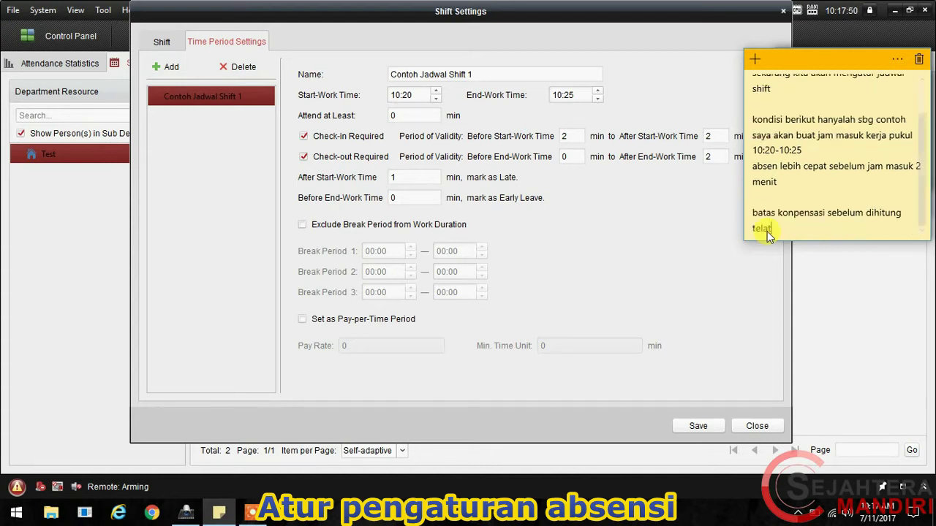
pyautogui.write('menit')
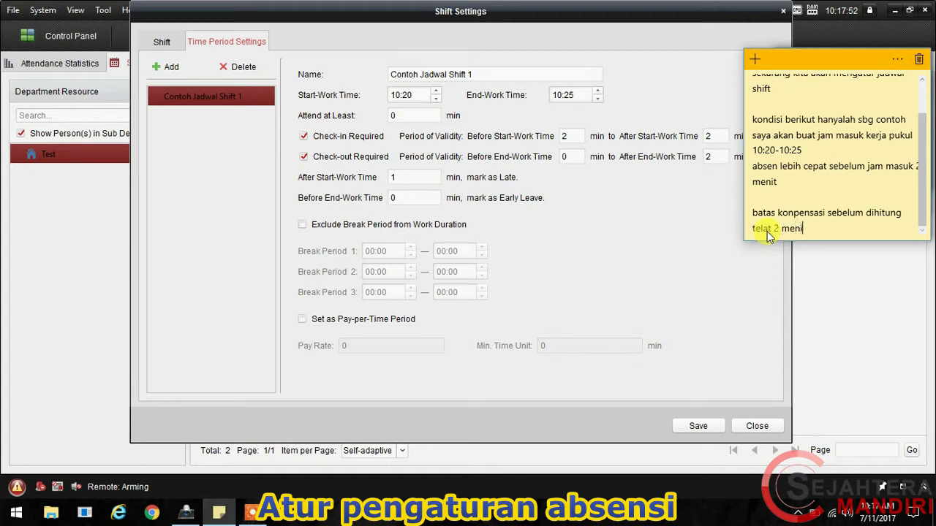
pyautogui.doubleClick(713, 137)
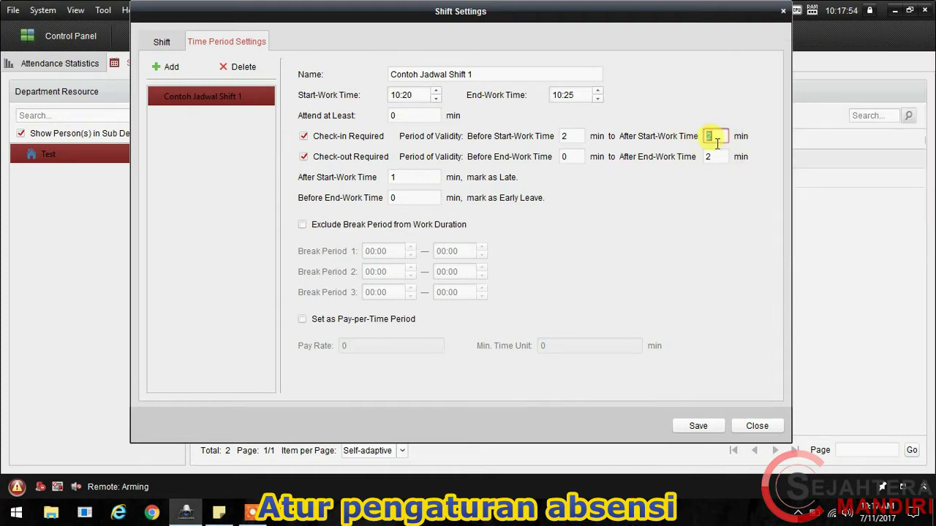
pyautogui.click(231, 510)
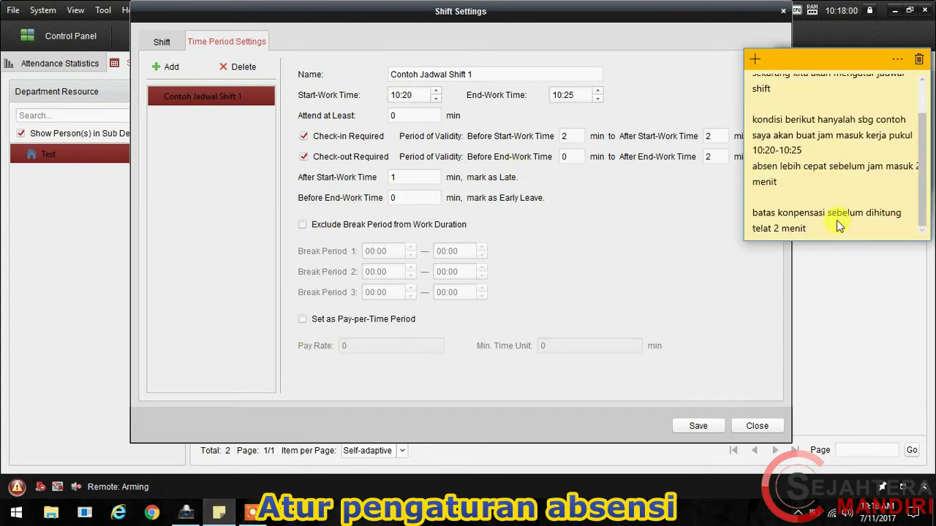
# Step: Enlarge the note and add 'batas paling akhir absen keluar / pulang 2 menit'
pyautogui.moveTo(831, 243); pyautogui.dragTo(839, 440)
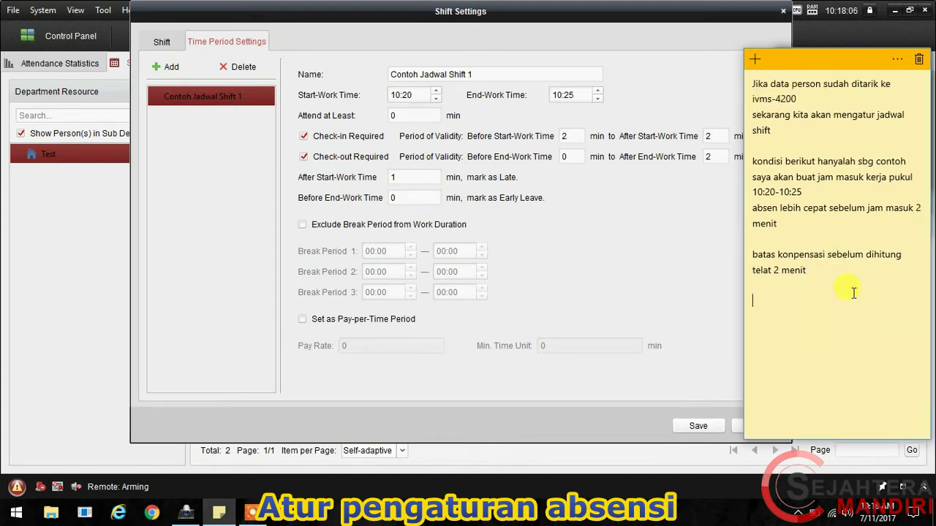
pyautogui.click(841, 311)
pyautogui.write('batas paling akhir')
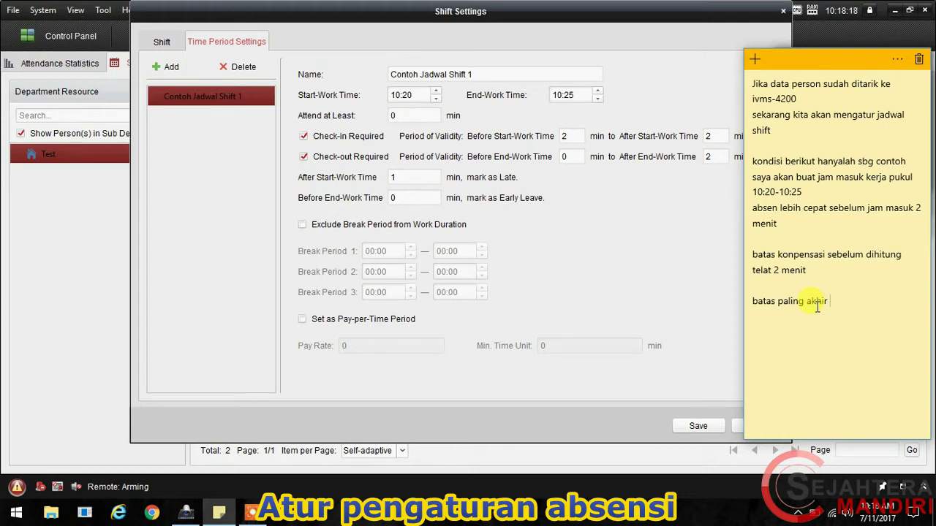
pyautogui.write(' absen keluar / pul')
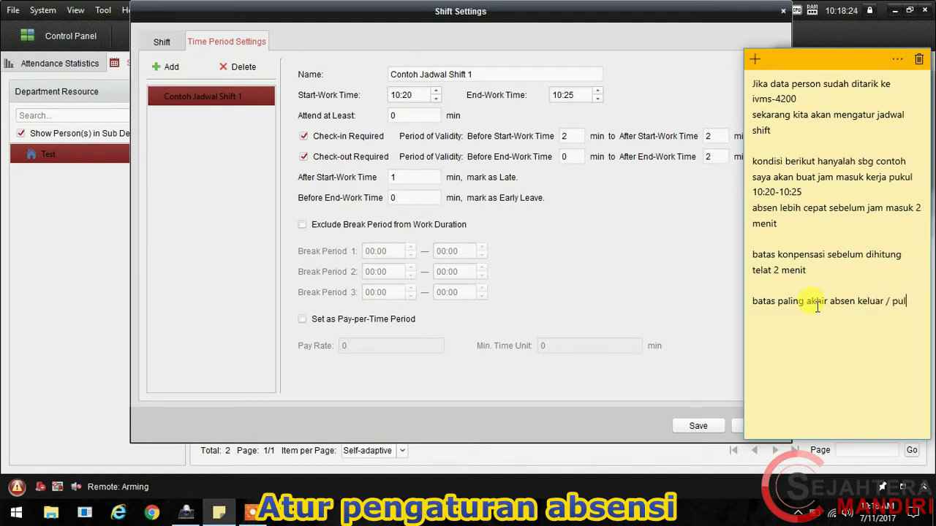
pyautogui.write('ang 2 menit')
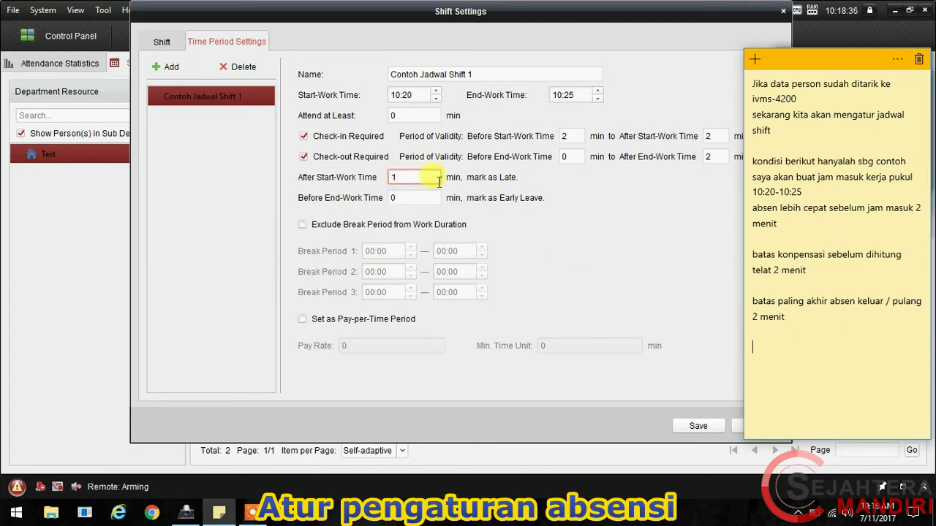
# Step: Add the rule that past the compensation limit, 1 minute counts as late and beyond as absent
pyautogui.write('etela')
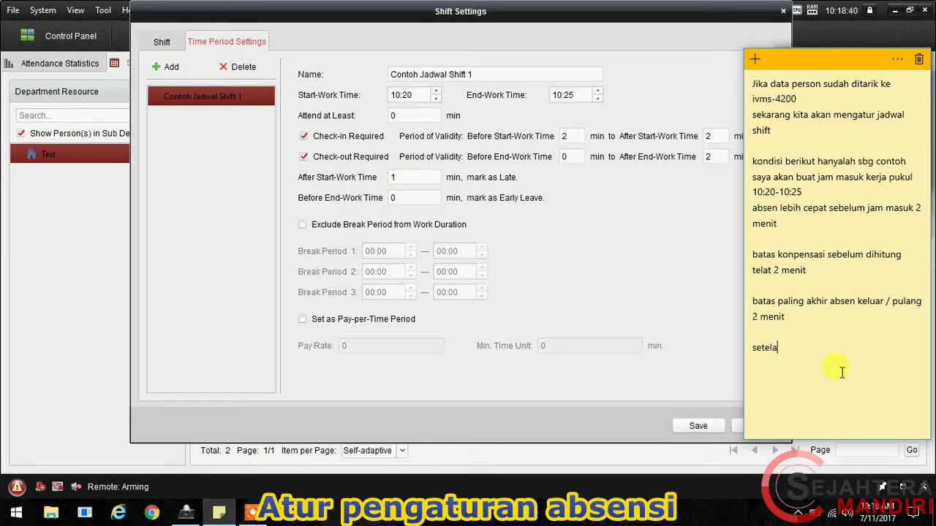
pyautogui.write('h melewati batas konpensasi')
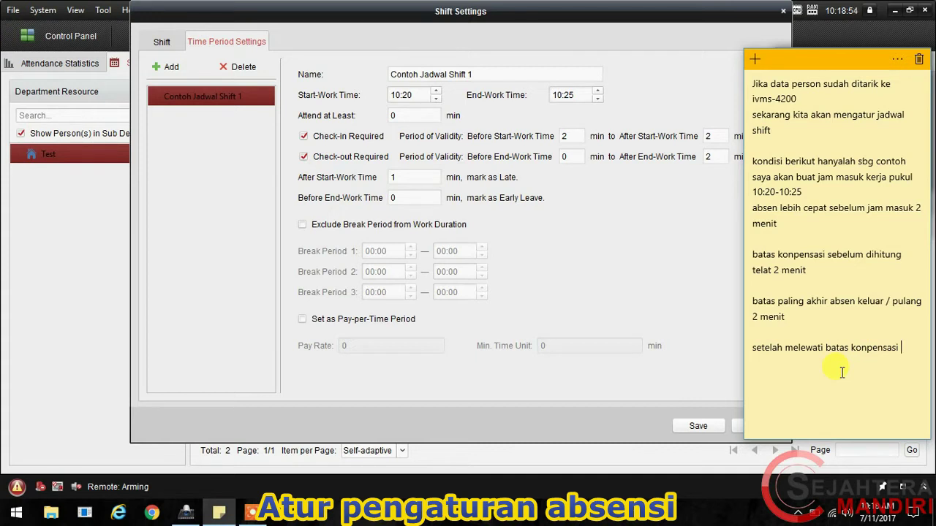
pyautogui.write('akan dihitung telat')
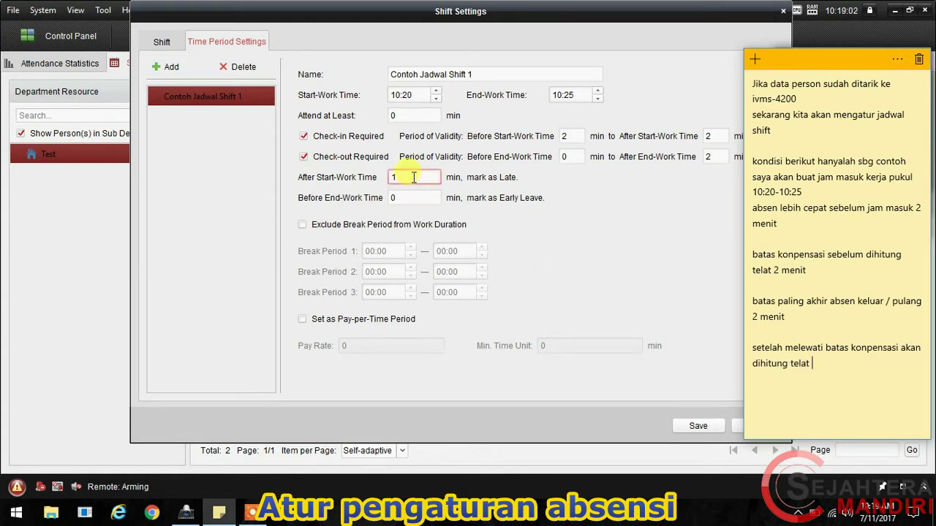
pyautogui.write('1 menit')
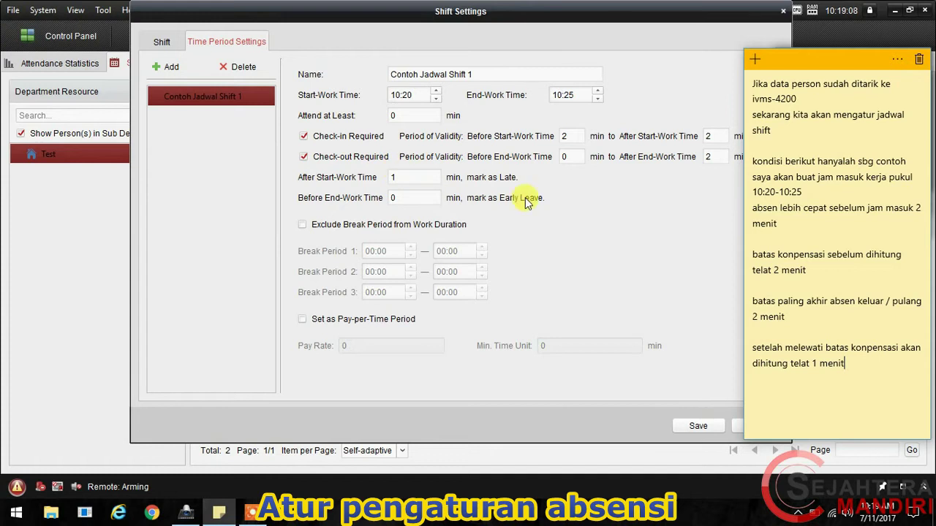
pyautogui.write(', selebihnya ')
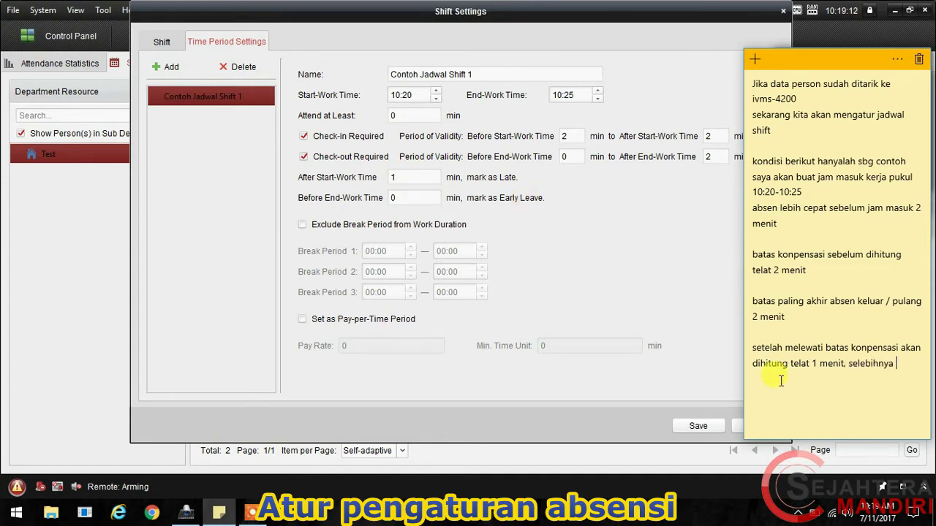
pyautogui.write('akan dianggap')
pyautogui.write('absent / tidak')
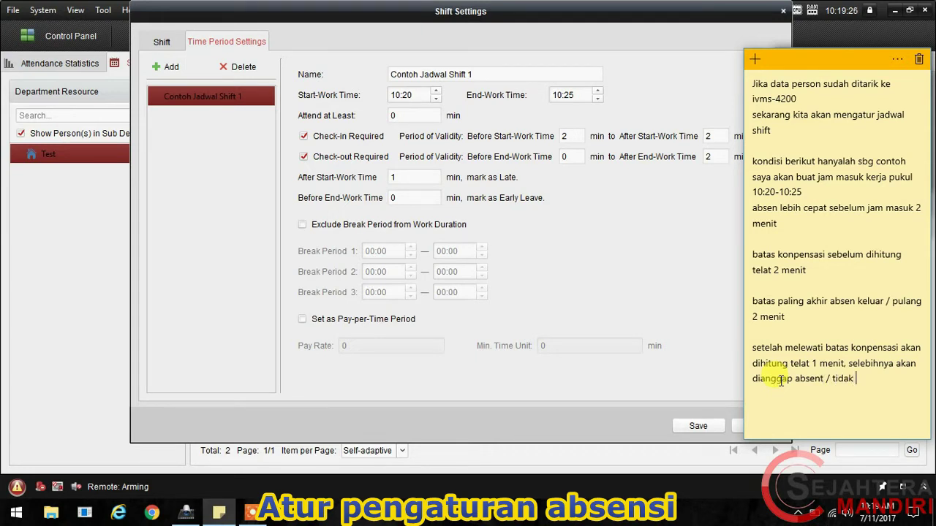
pyautogui.write(' masuk.')
# Step: Save the Contoh Jadwal Shift 1 time period as 10:25–10:30 and open the Shift tab
pyautogui.click(608, 294)
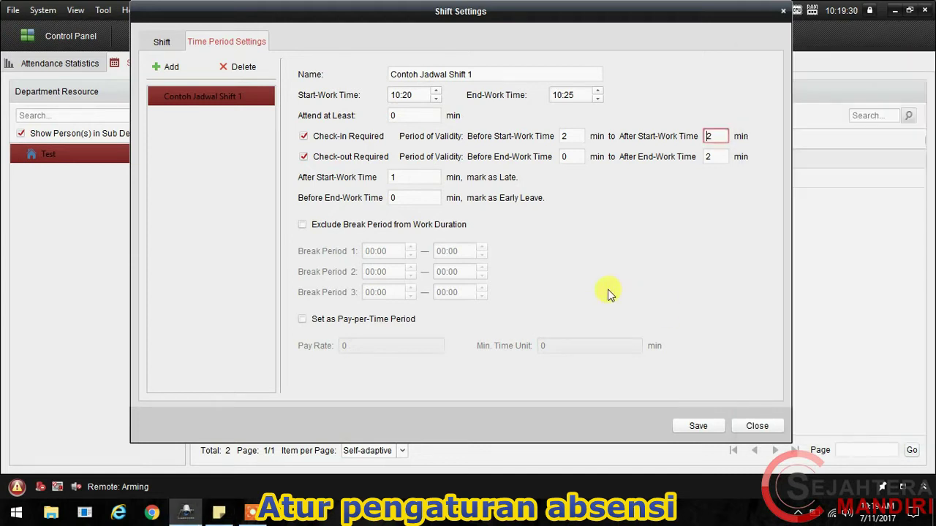
pyautogui.click(712, 427)
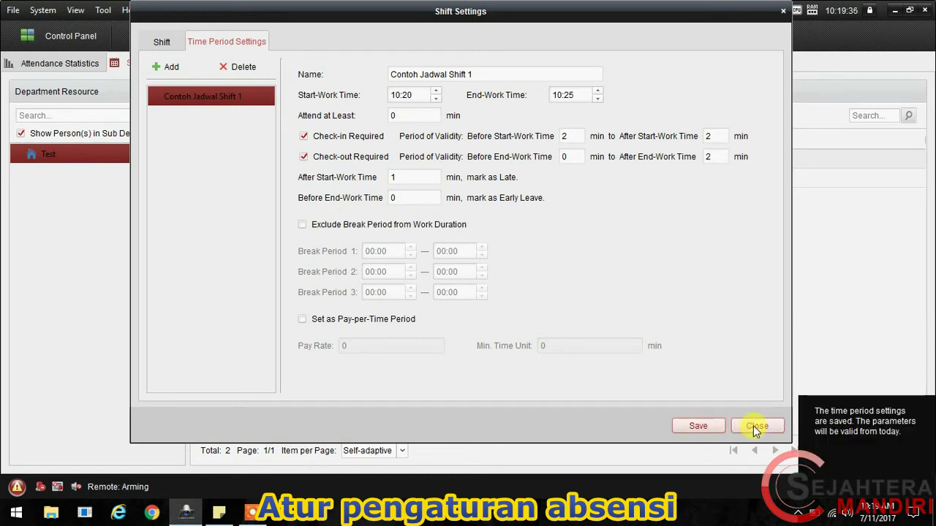
pyautogui.click(409, 96)
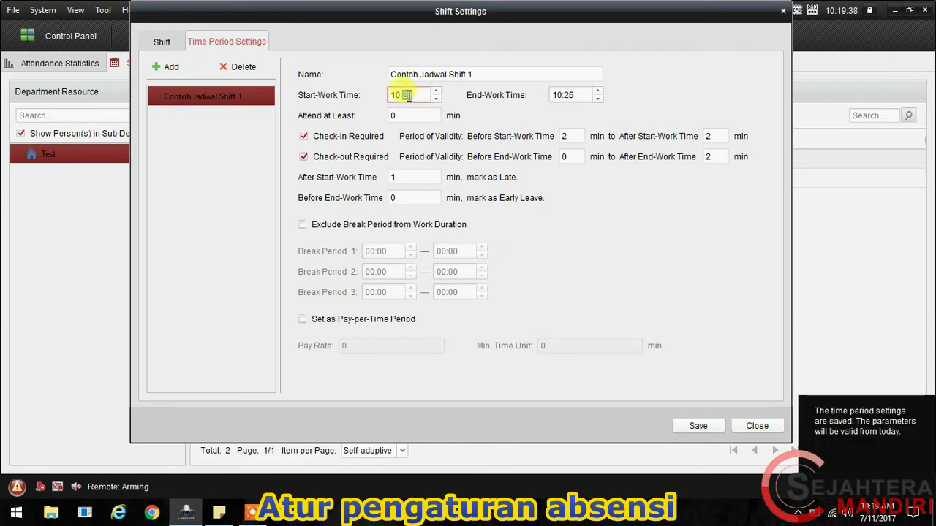
pyautogui.doubleClick(572, 96)
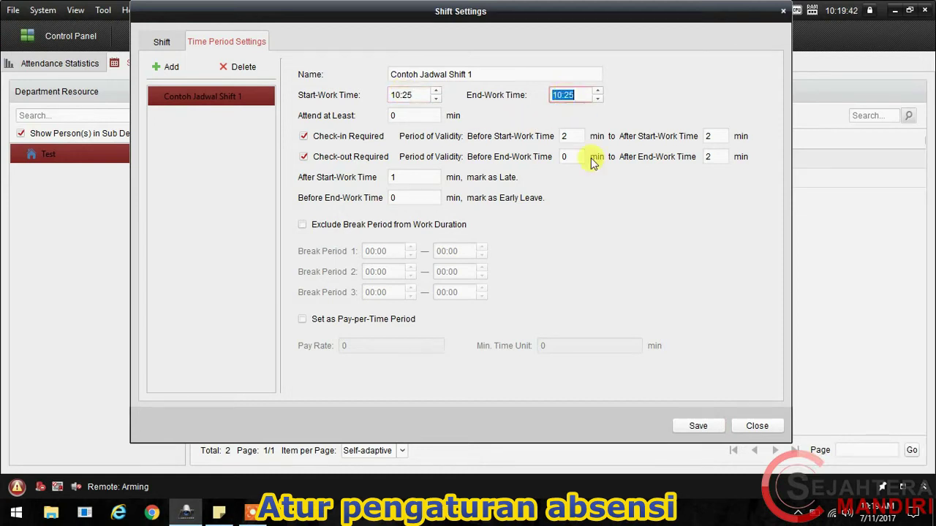
pyautogui.click(568, 95)
pyautogui.write('30')
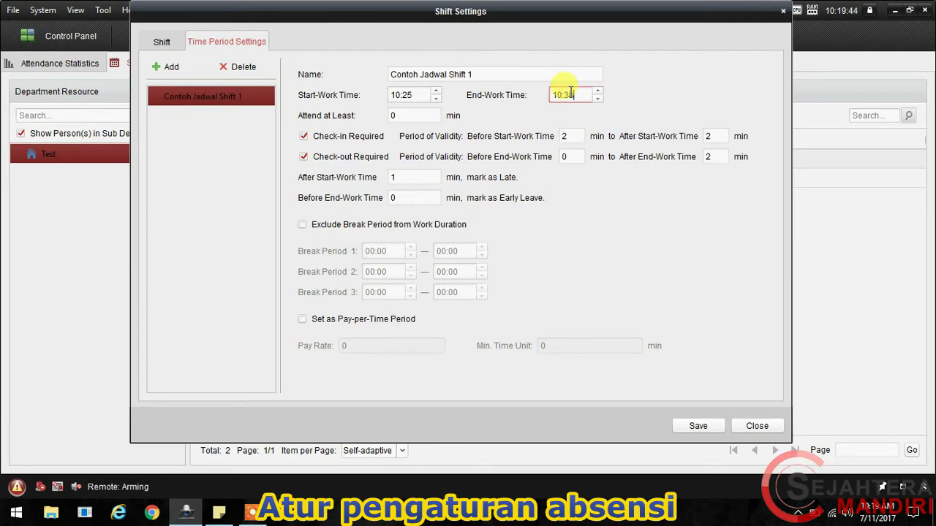
pyautogui.click(694, 429)
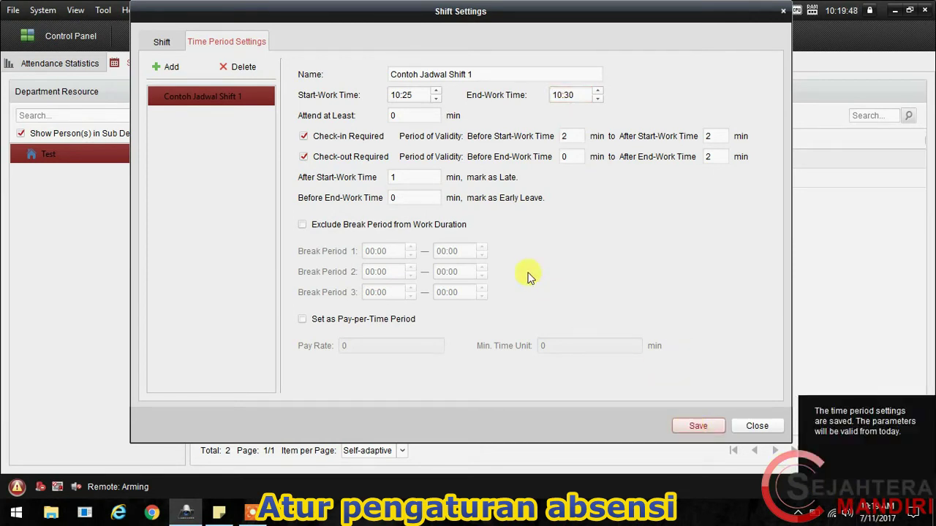
pyautogui.click(157, 42)
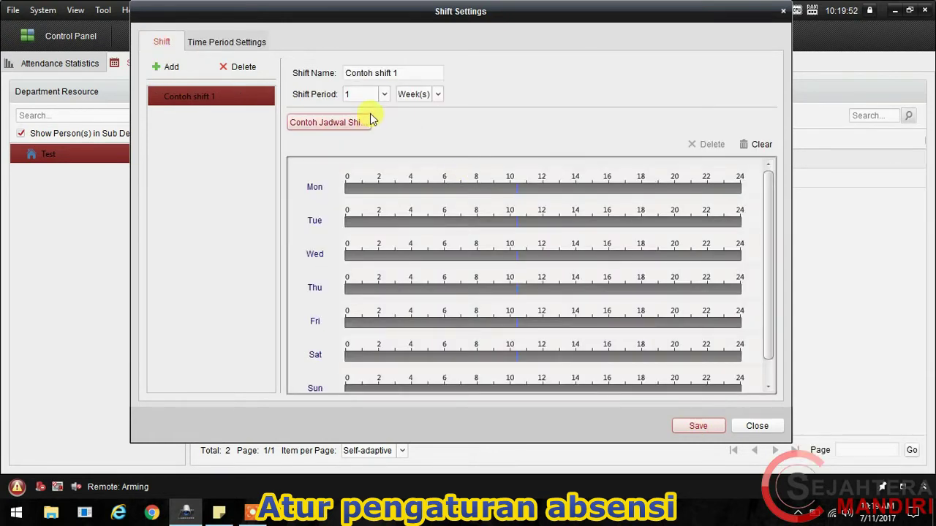
# Step: Keep Contoh shift 1's shift period at 1 week
pyautogui.click(375, 95)
pyautogui.click(377, 94)
pyautogui.click(423, 98)
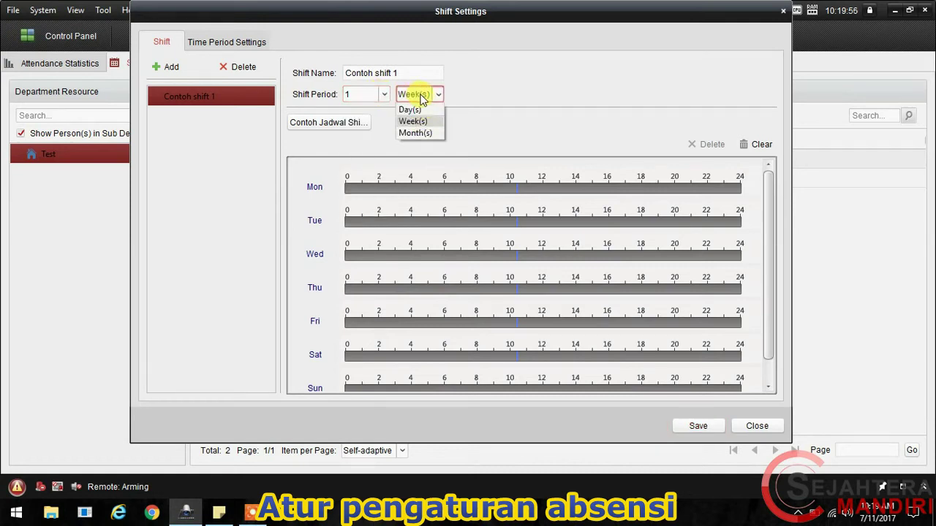
pyautogui.click(422, 99)
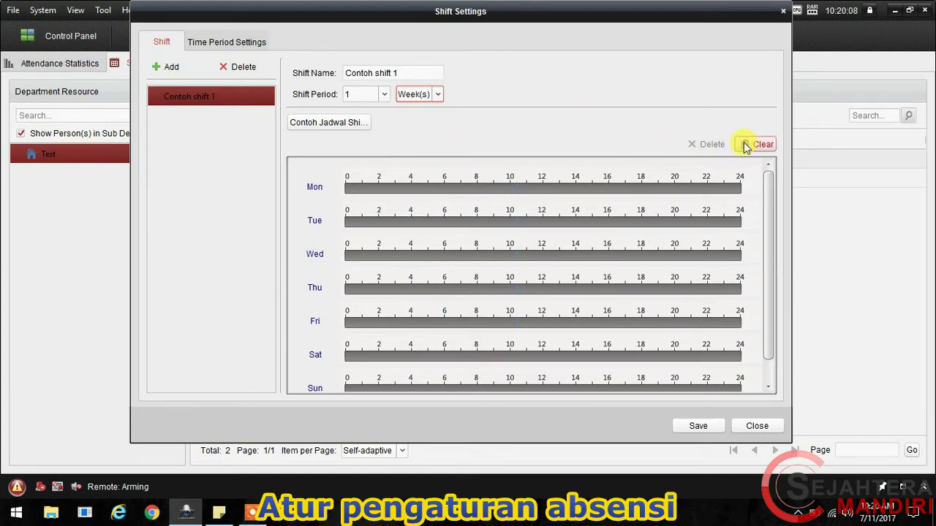
pyautogui.click(369, 75)
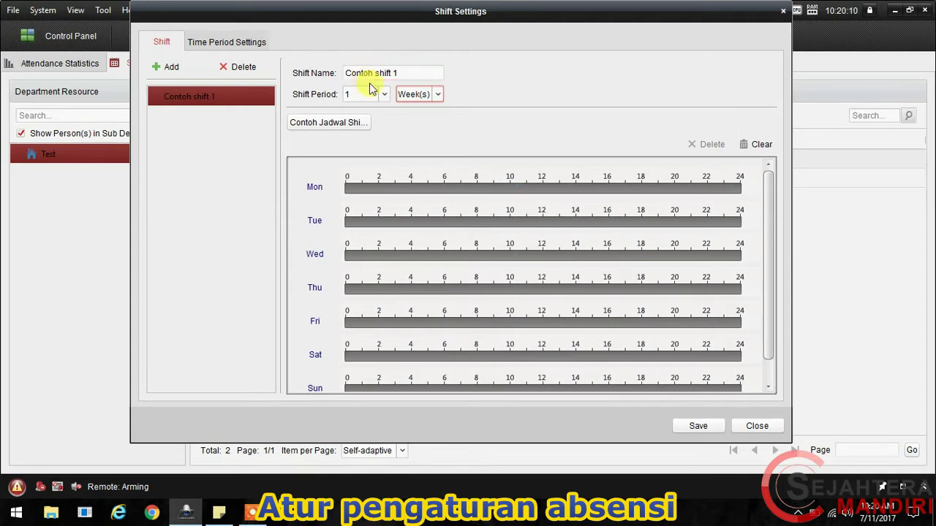
pyautogui.click(370, 94)
pyautogui.click(426, 95)
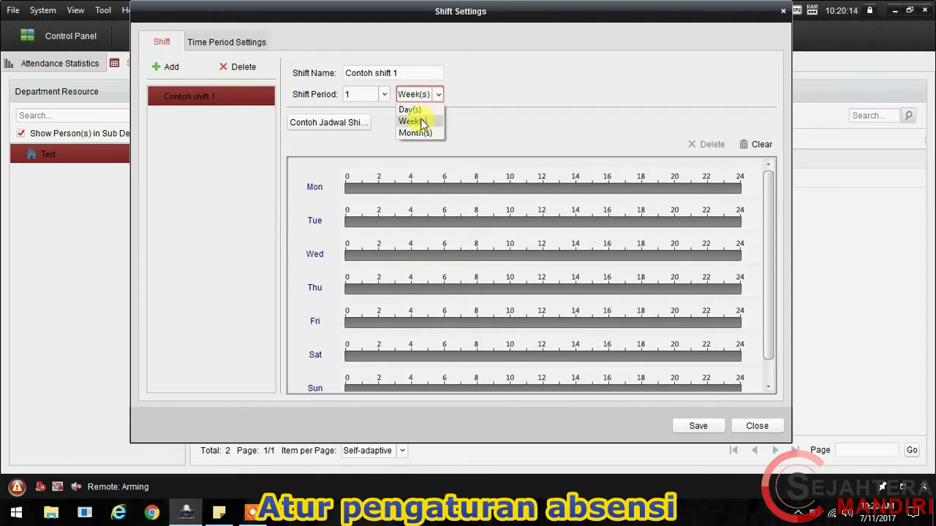
pyautogui.click(420, 122)
# Step: Assign the Contoh Jadwal Shift 1 period, attempt to save, and close Shift Settings
pyautogui.click(358, 123)
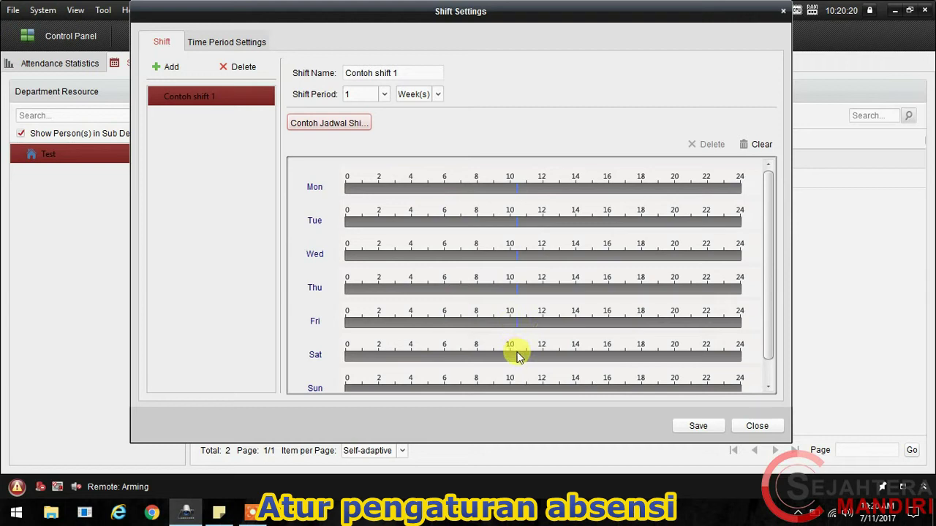
pyautogui.click(698, 427)
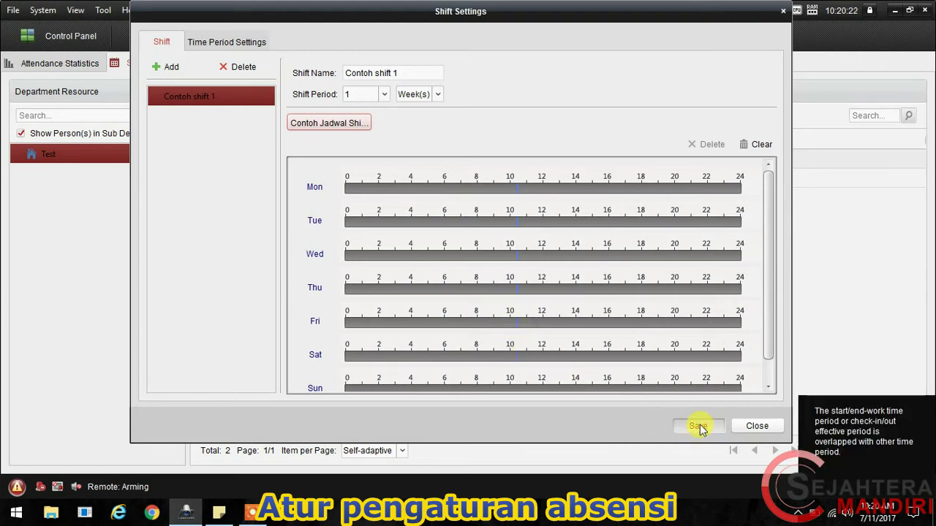
pyautogui.click(759, 431)
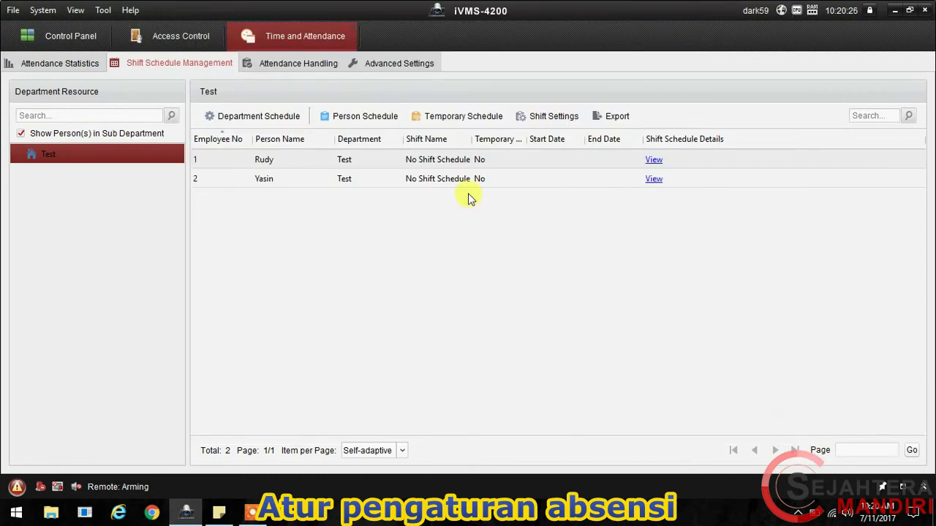
# Step: Widen the Temporary Shift Schedule column and change the sticky note's hours to 10:25-10:30
pyautogui.moveTo(525, 140); pyautogui.dragTo(587, 143)
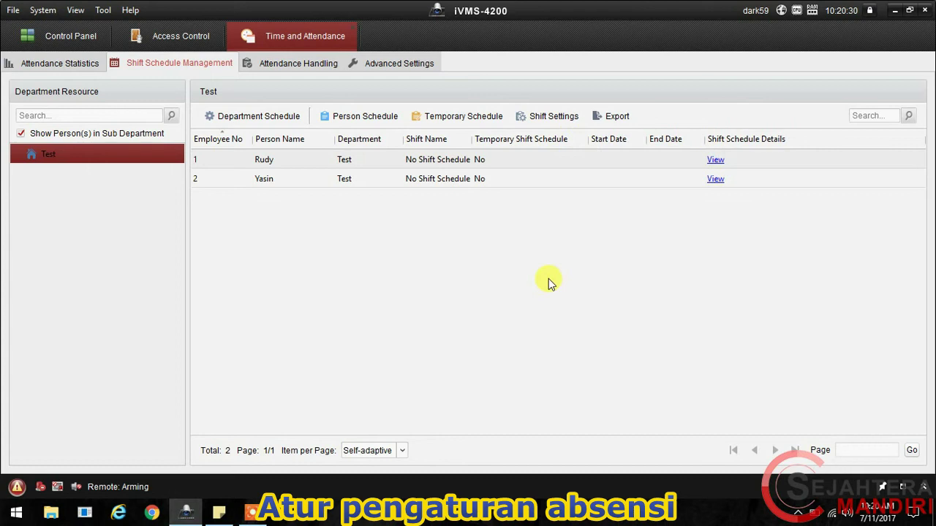
pyautogui.click(218, 512)
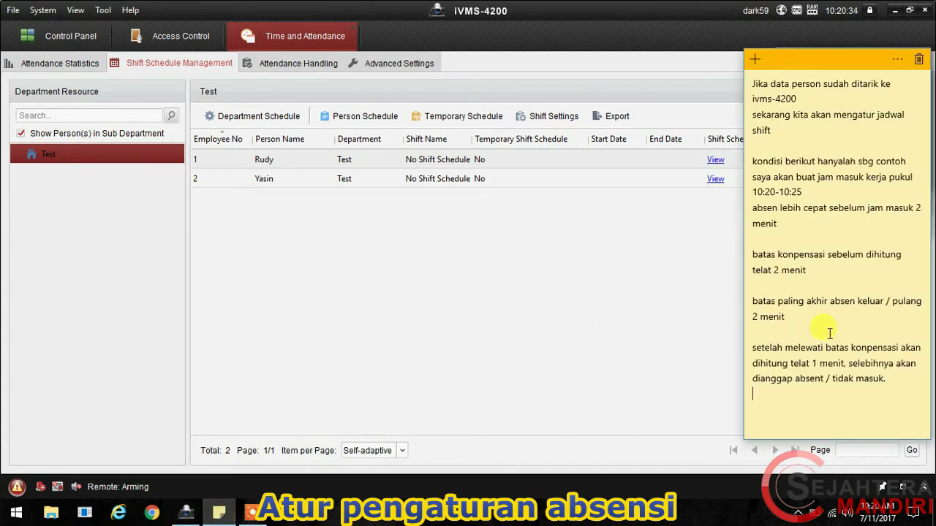
pyautogui.doubleClick(769, 193)
pyautogui.write('25')
pyautogui.moveTo(776, 192); pyautogui.dragTo(799, 192)
pyautogui.write('30')
pyautogui.click(896, 400)
pyautogui.hotkey('ctrl', 'a')
pyautogui.write('s')
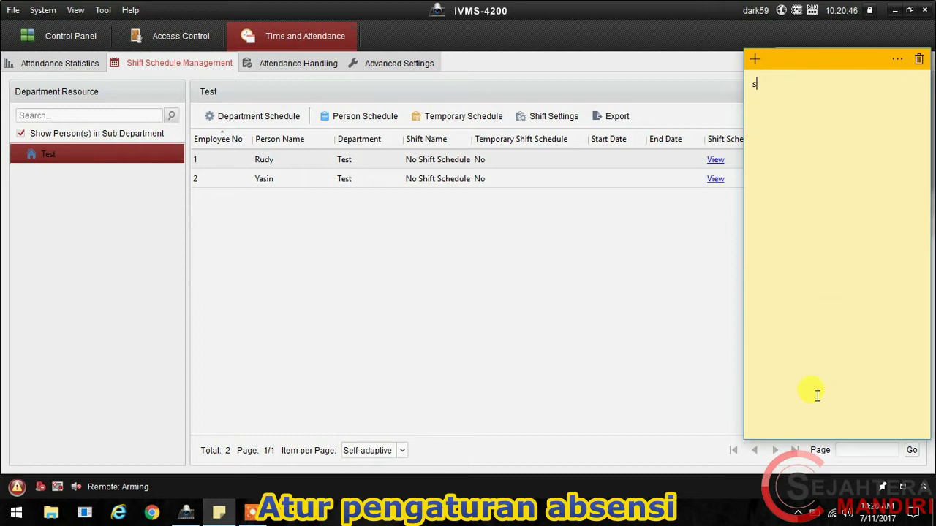
pyautogui.write('etelah itu')
pyautogui.press('BackSpace')
pyautogui.press('BackSpace')
pyautogui.press('BackSpace')
pyautogui.write('m')
pyautogui.press('BackSpace')
pyautogui.write('shift diatur, sekarang kita daf')
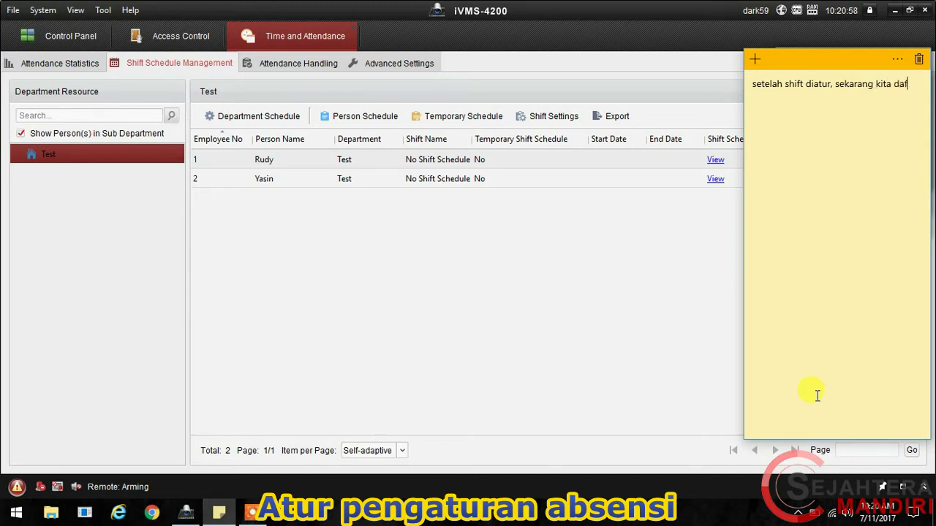
pyautogui.write('tarkan sh')
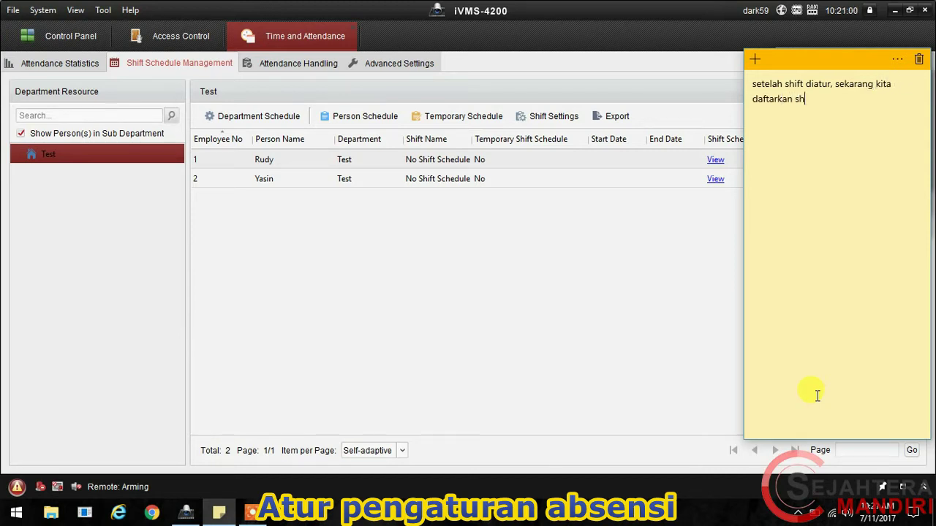
pyautogui.write('ift ke masing2 person')
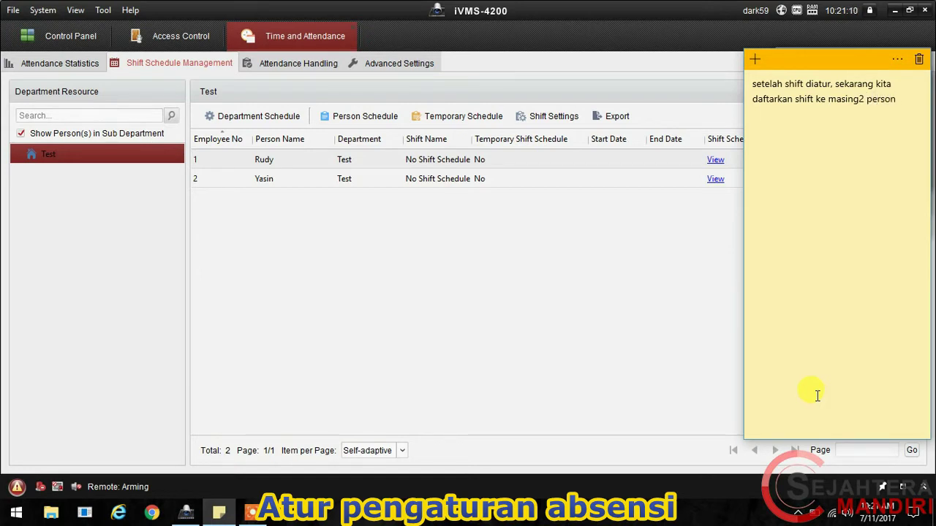
pyautogui.write('at didaftarkan ')
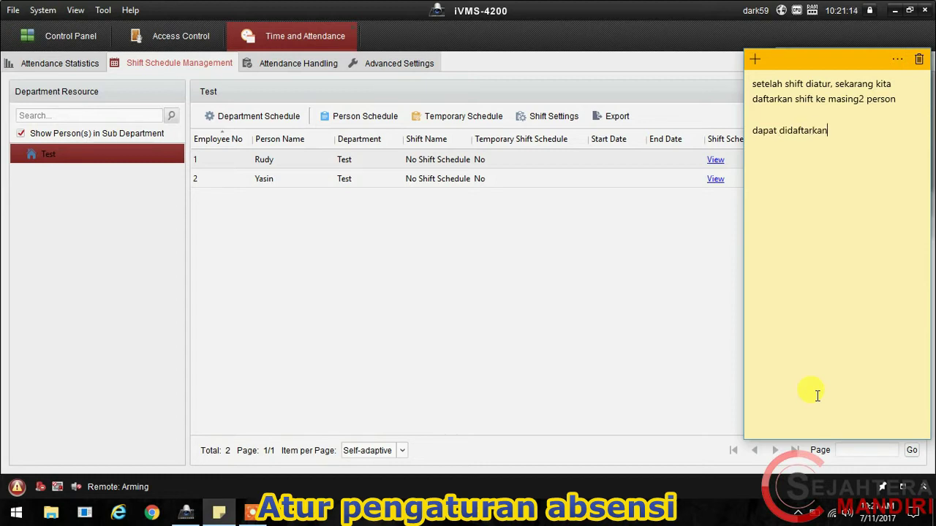
pyautogui.write('secara individu maupun departemen')
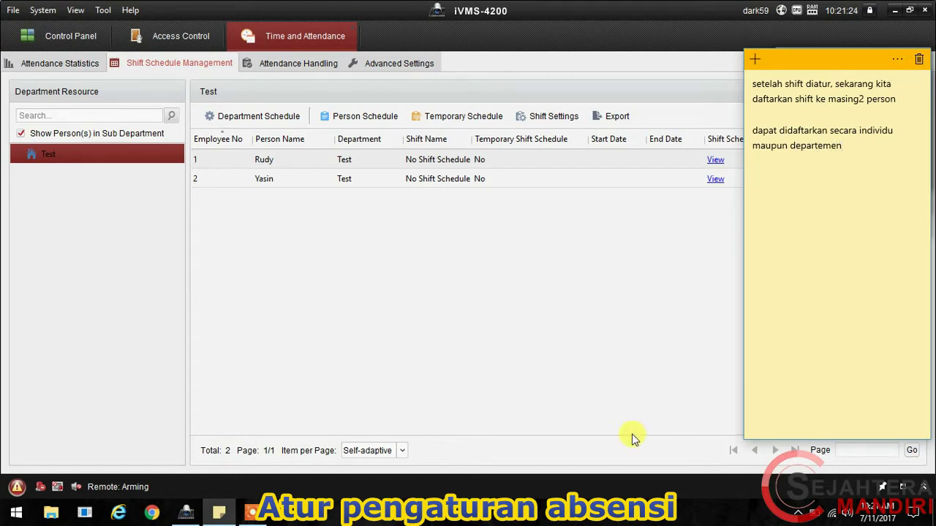
# Step: Select the first person and view, then close, their Person Schedule without changes
pyautogui.click(548, 214)
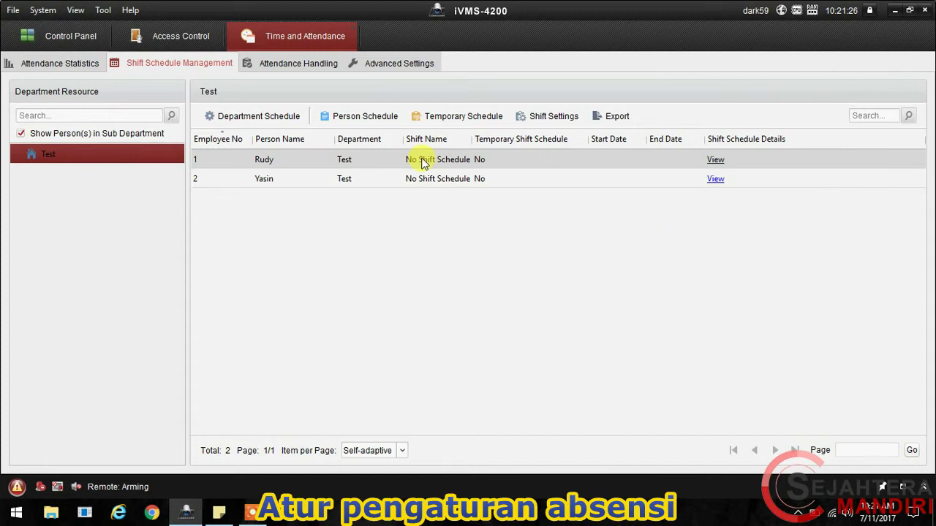
pyautogui.click(530, 161)
pyautogui.click(361, 120)
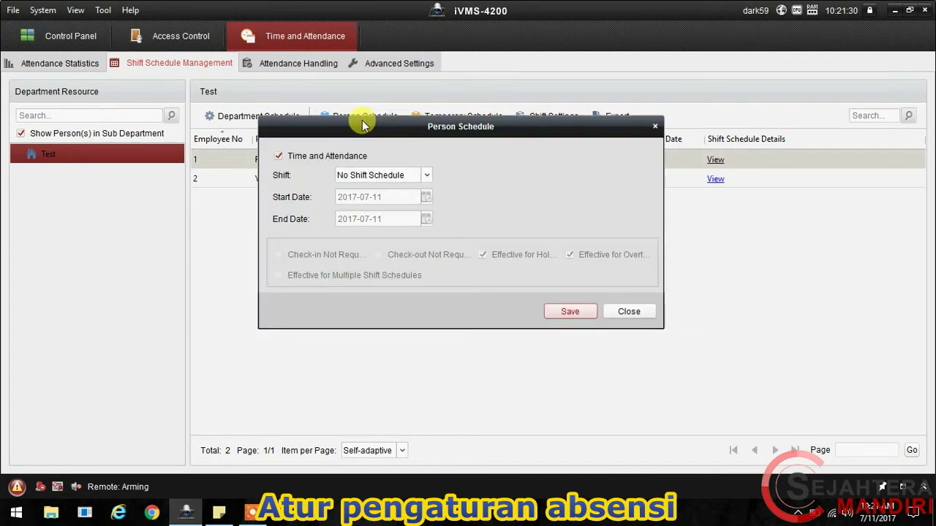
pyautogui.click(618, 312)
# Step: Set the Department Schedule to Contoh shift 1 with end date 2018-07-31
pyautogui.click(268, 117)
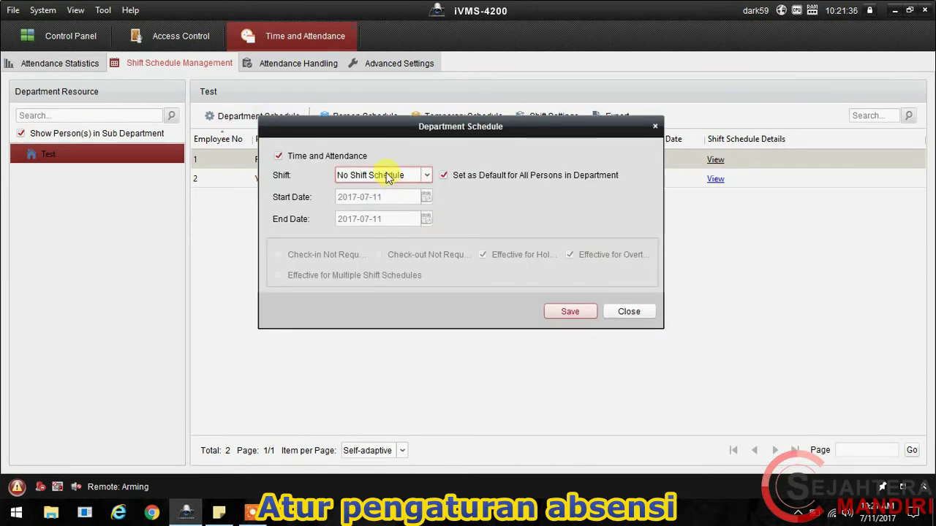
pyautogui.click(387, 176)
pyautogui.click(387, 202)
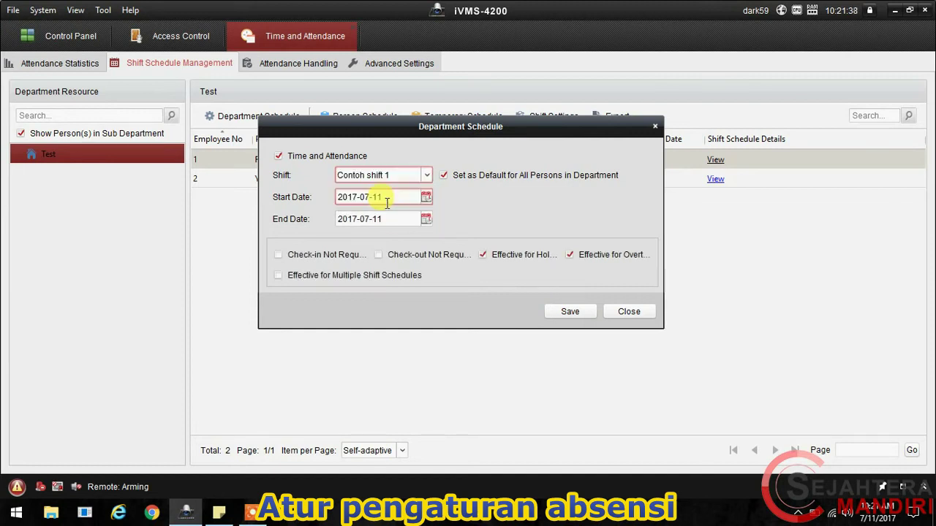
pyautogui.click(427, 218)
pyautogui.click(454, 239)
pyautogui.click(363, 368)
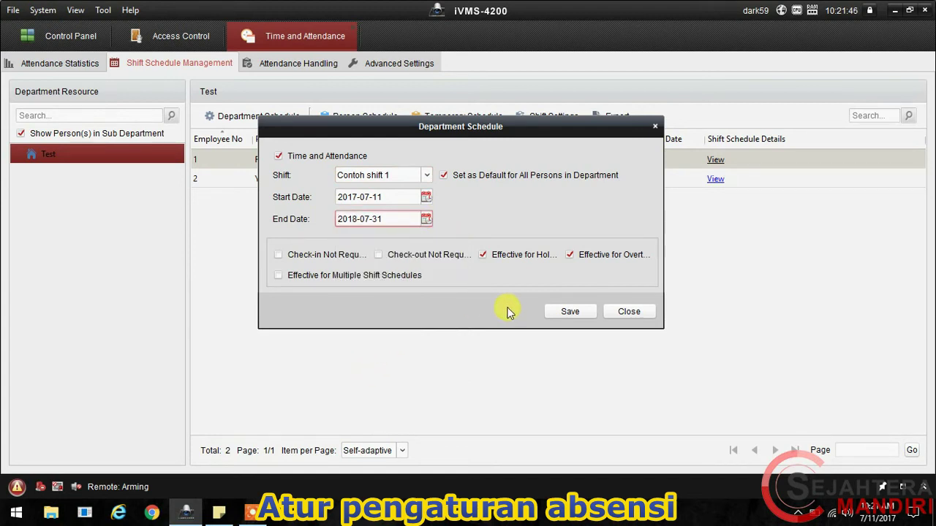
pyautogui.click(232, 514)
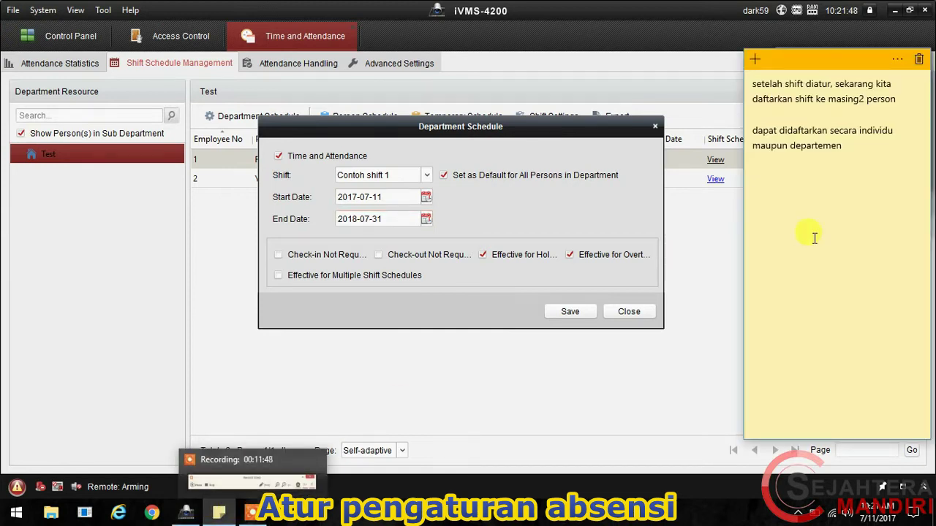
pyautogui.write('atu')
pyautogui.press('BackSpace')
pyautogui.press('BackSpace')
pyautogui.press('BackSpace')
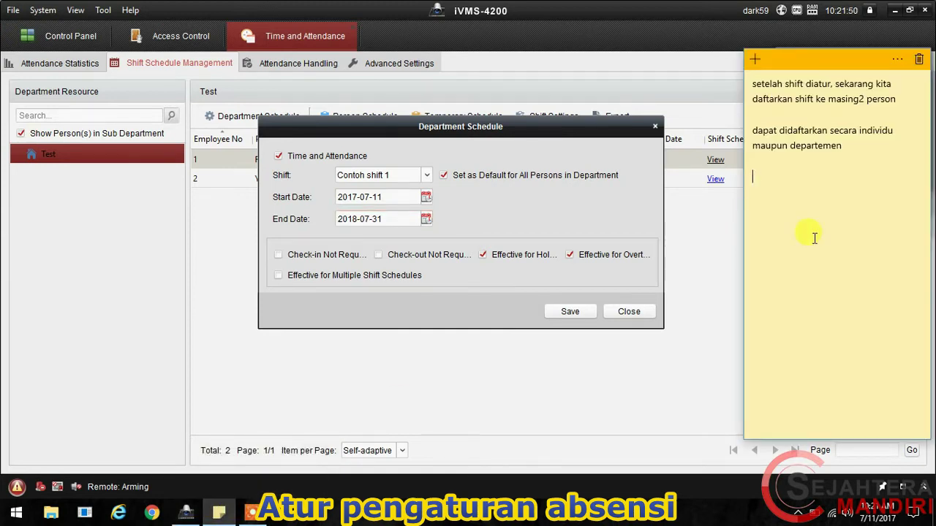
pyautogui.write('di contoh ini sy gunakan')
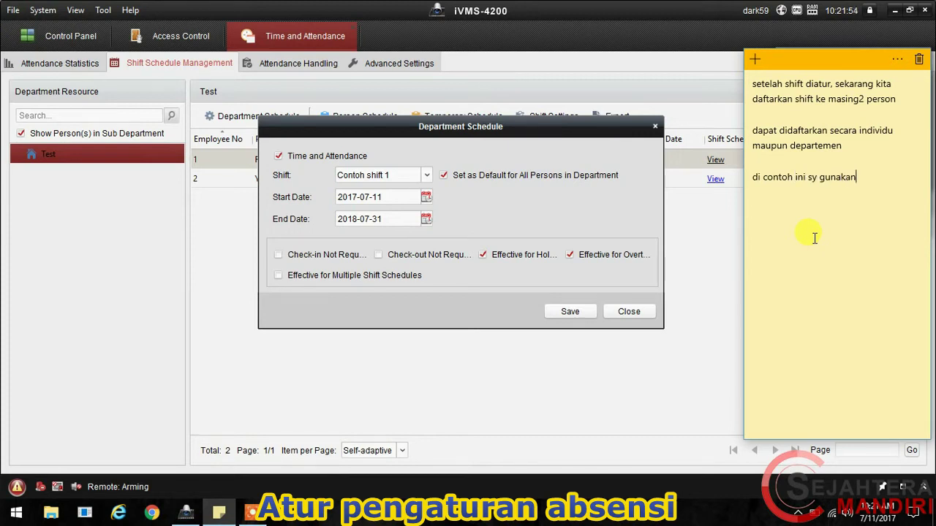
pyautogui.write(' by departemen')
pyautogui.write('di bagian in')
pyautogui.write('i pilih da')
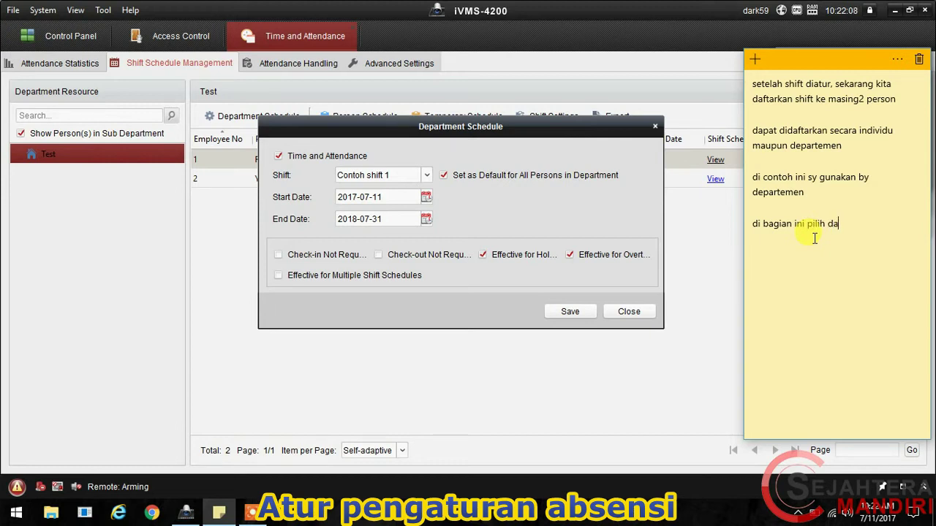
pyautogui.write('n atur shift utk de')
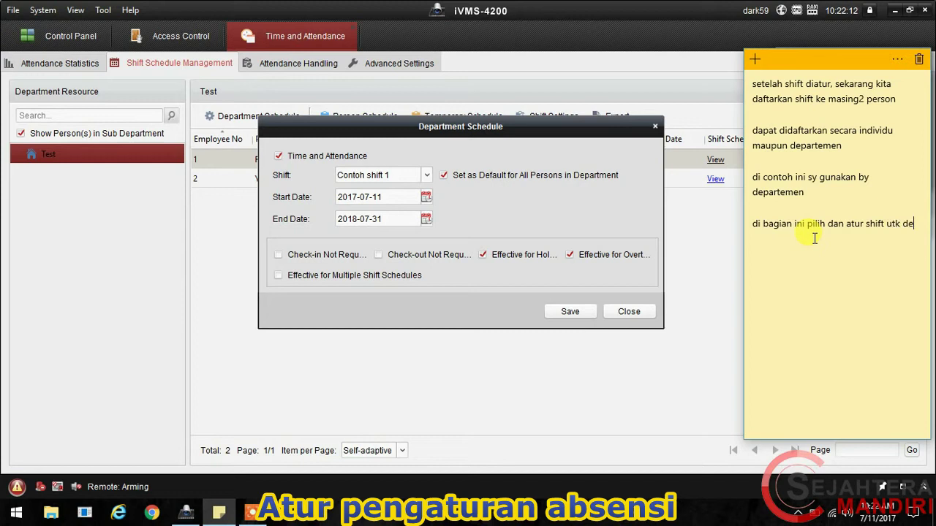
pyautogui.write('partemen din juga atur ')
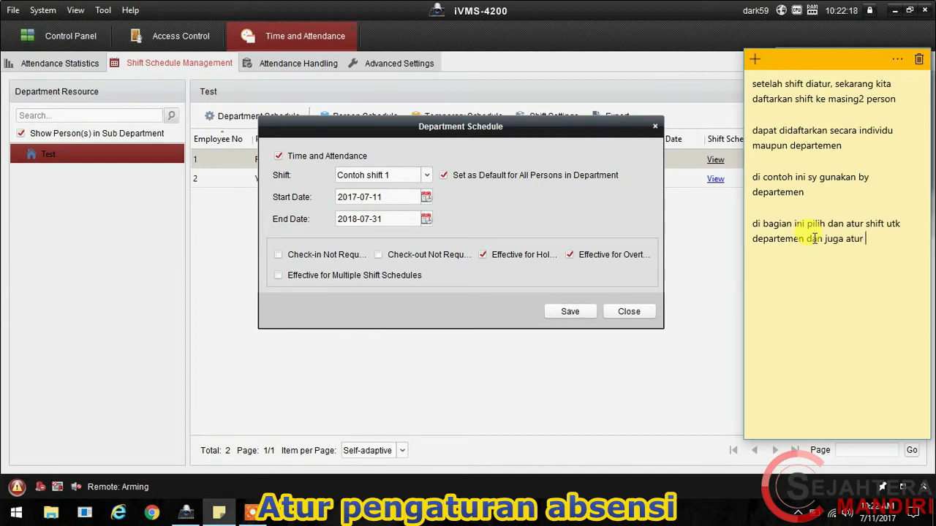
pyautogui.write('tanggal berlaku dan ')
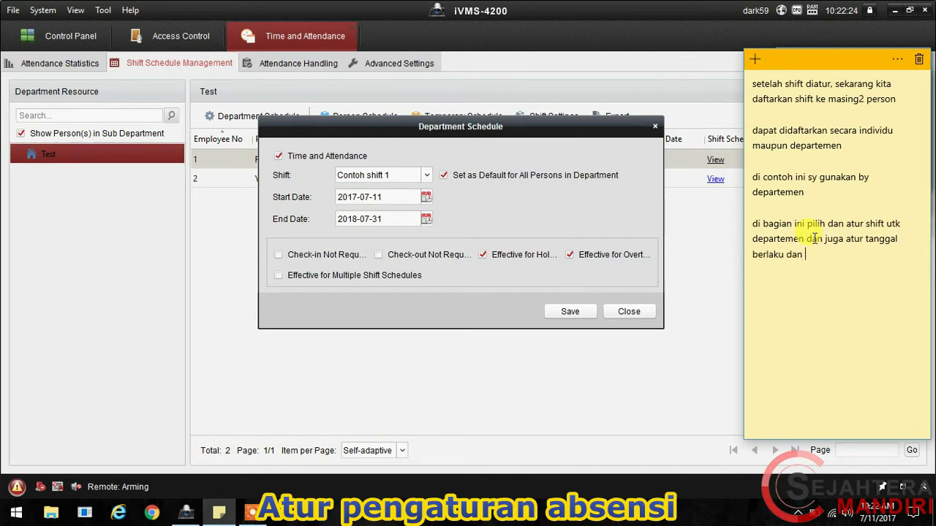
pyautogui.write('akhi')
pyautogui.press('BackSpace')
pyautogui.press('BackSpace')
pyautogui.press('BackSpace')
pyautogui.press('BackSpace')
pyautogui.write('kadaluarsa shift.')
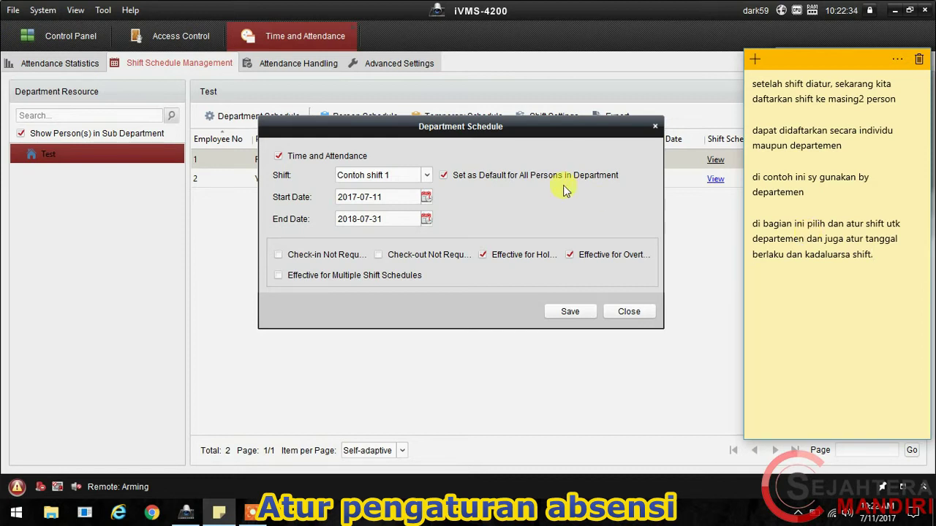
pyautogui.click(474, 208)
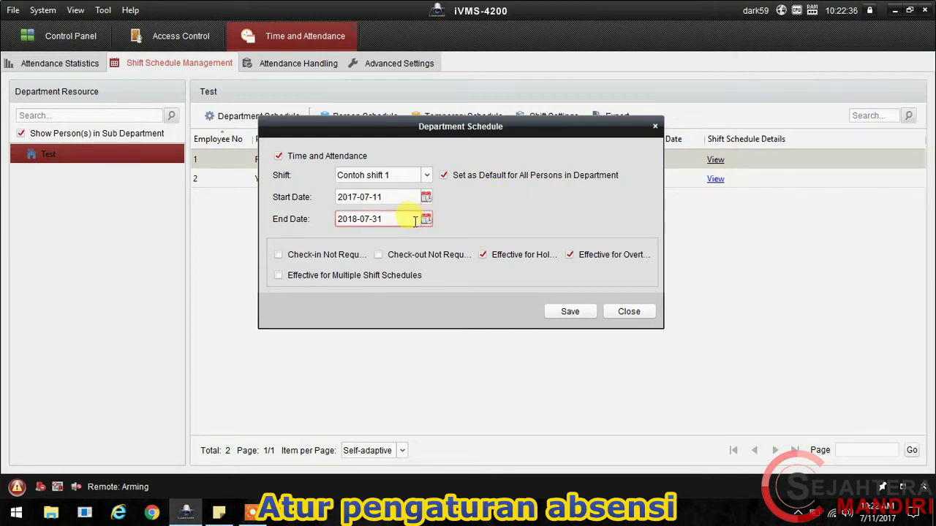
# Step: Save the department schedule, widen the Shift Name column, and check today's date
pyautogui.click(563, 314)
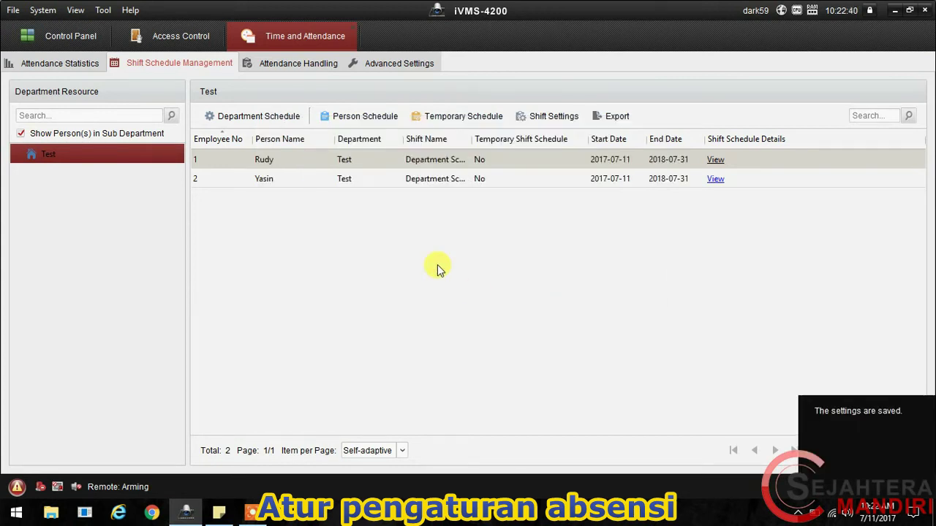
pyautogui.moveTo(473, 139); pyautogui.dragTo(519, 132)
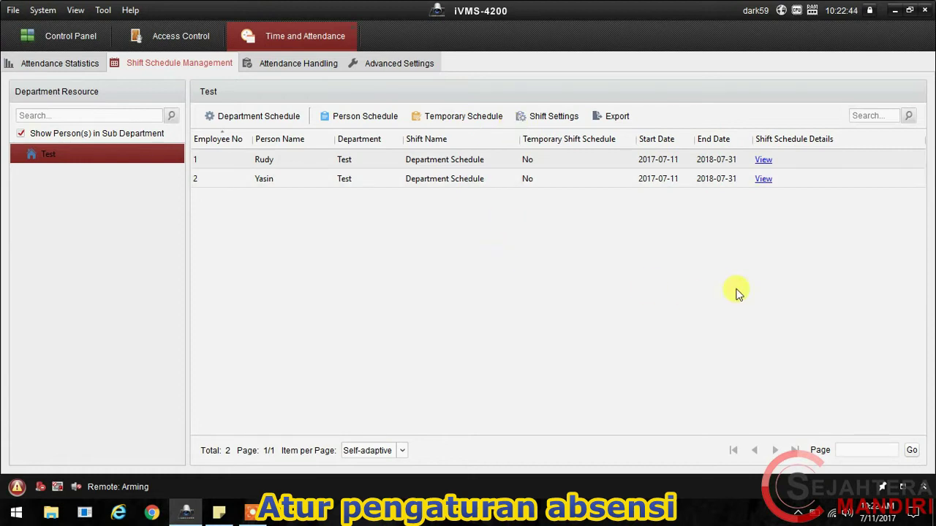
pyautogui.click(869, 517)
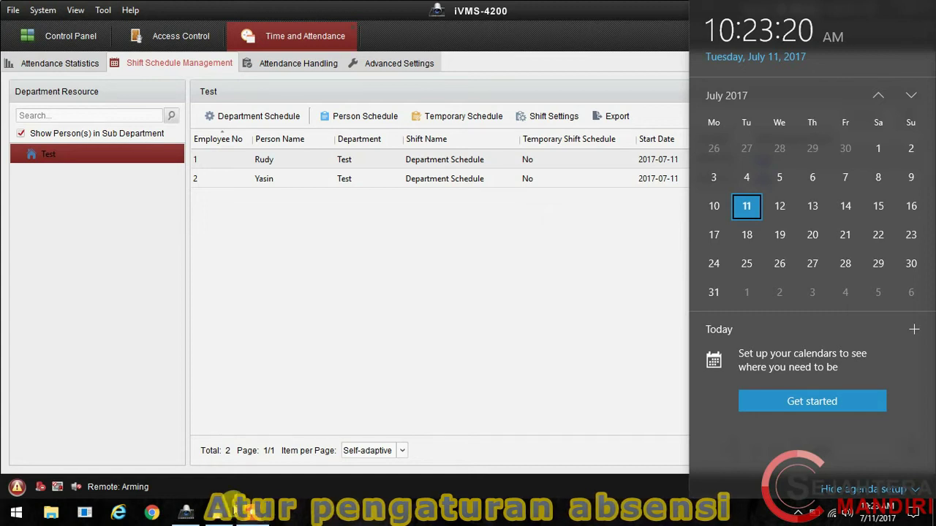
pyautogui.moveTo(221, 513)
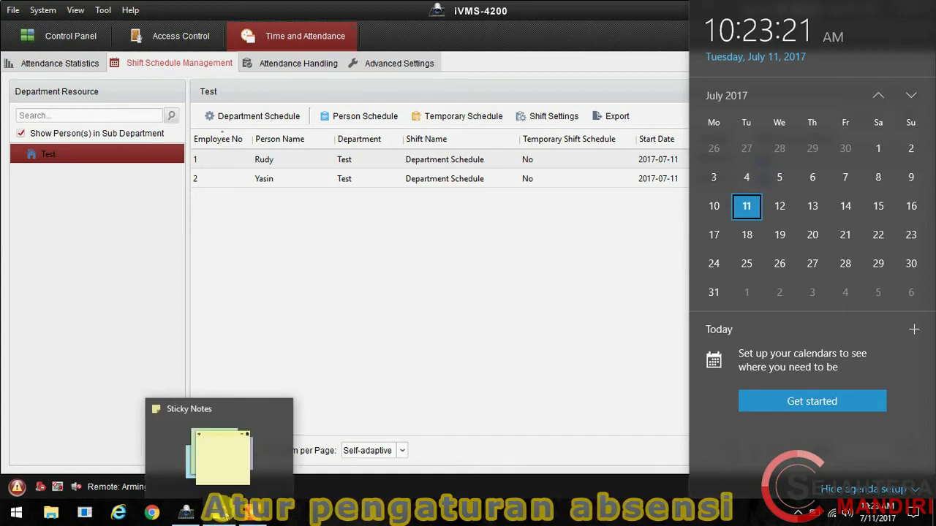
# Step: Replace the note with rules 'absen lebih cepat 2 menit' and the 2-minute compensation late-leave line
pyautogui.click(221, 514)
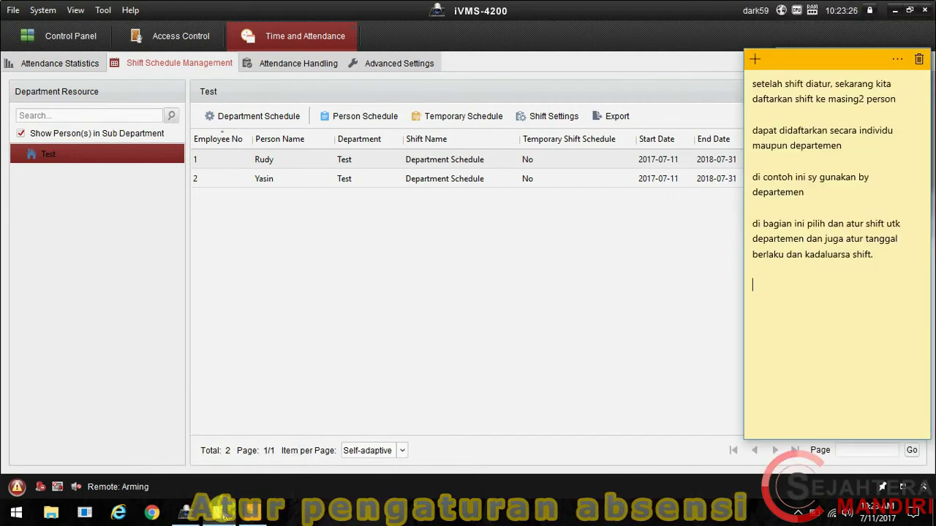
pyautogui.hotkey('ctrl', 'a')
pyautogui.press('Delete')
pyautogui.write('sebel')
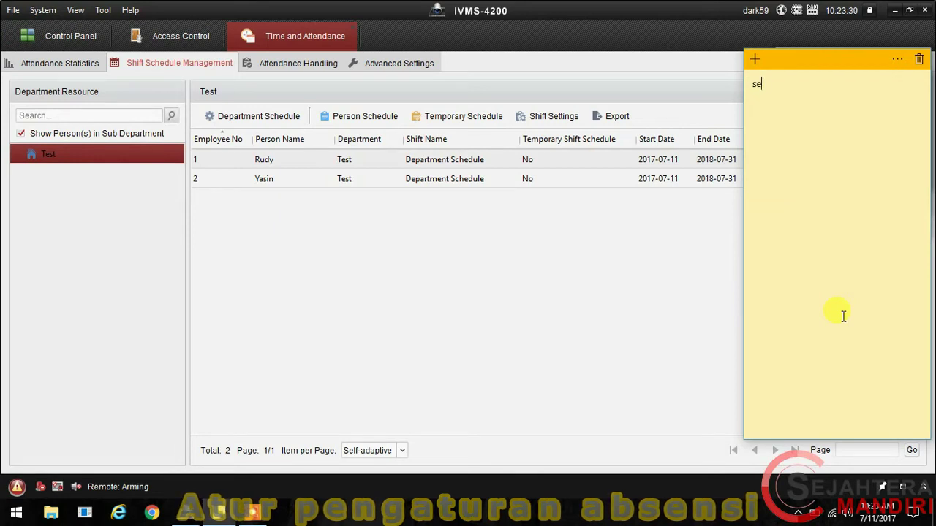
pyautogui.press('BackSpace')
pyautogui.press('BackSpace')
pyautogui.press('BackSpace')
pyautogui.press('BackSpace')
pyautogui.write('absen lebih cepat 2 m')
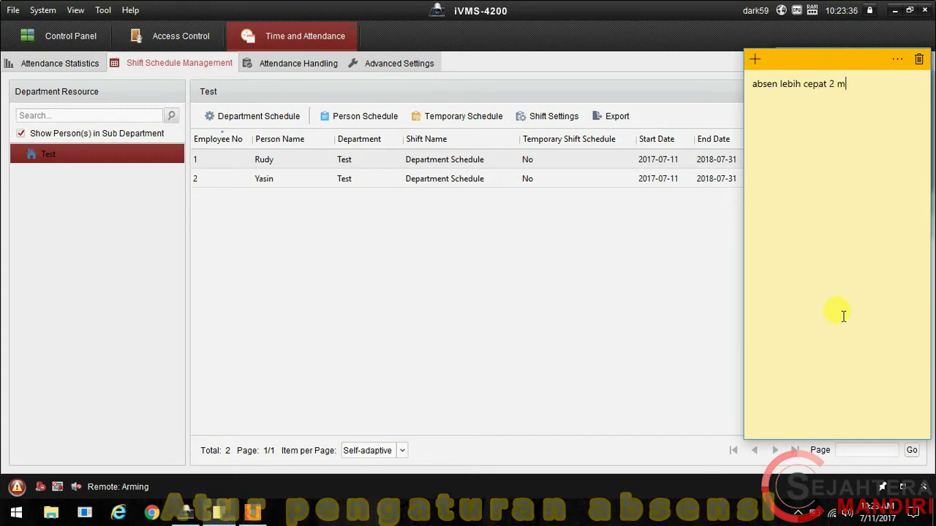
pyautogui.write('enit')
pyautogui.press('Return')
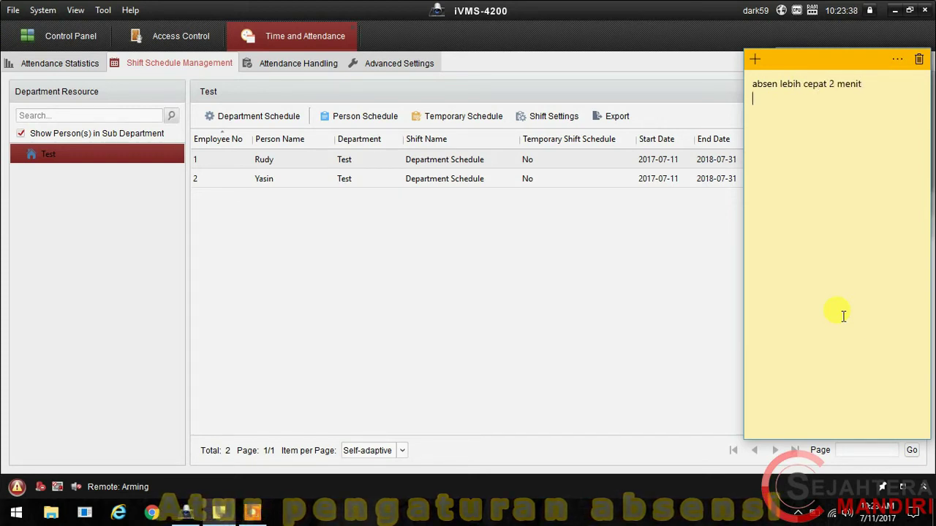
pyautogui.write('konpensasi 2 men')
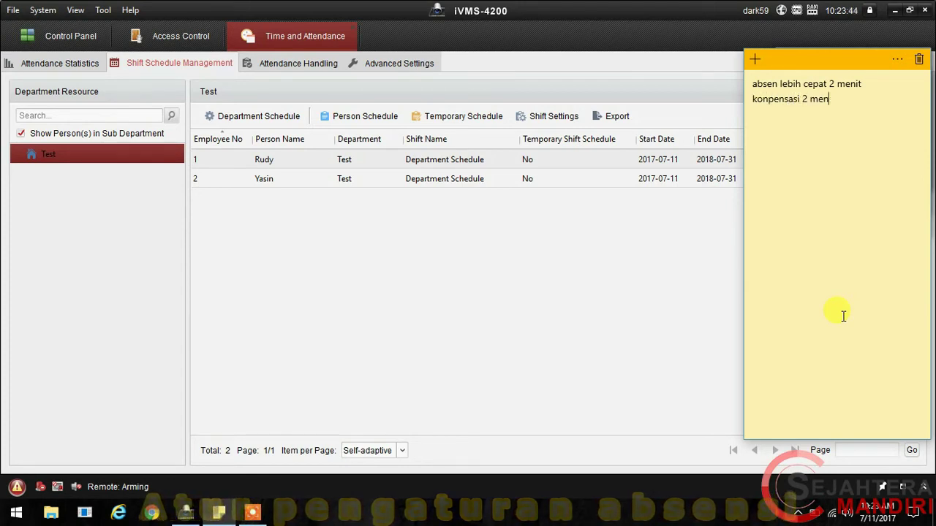
pyautogui.write('it setel')
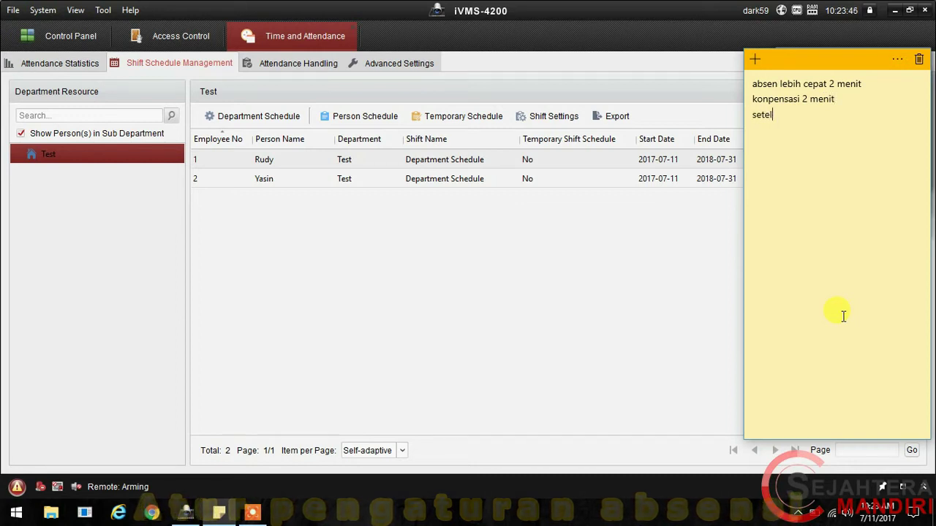
pyautogui.write('ah konpensa')
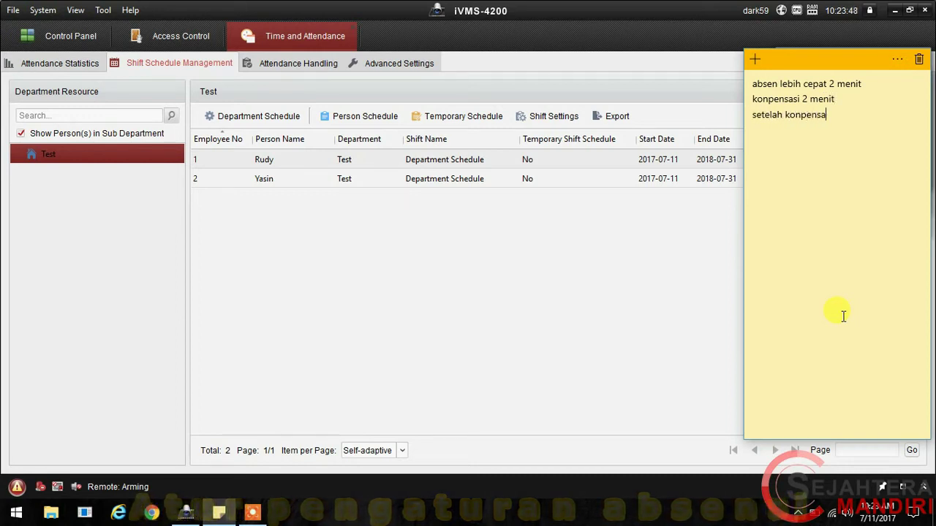
pyautogui.write('si 1 menit ')
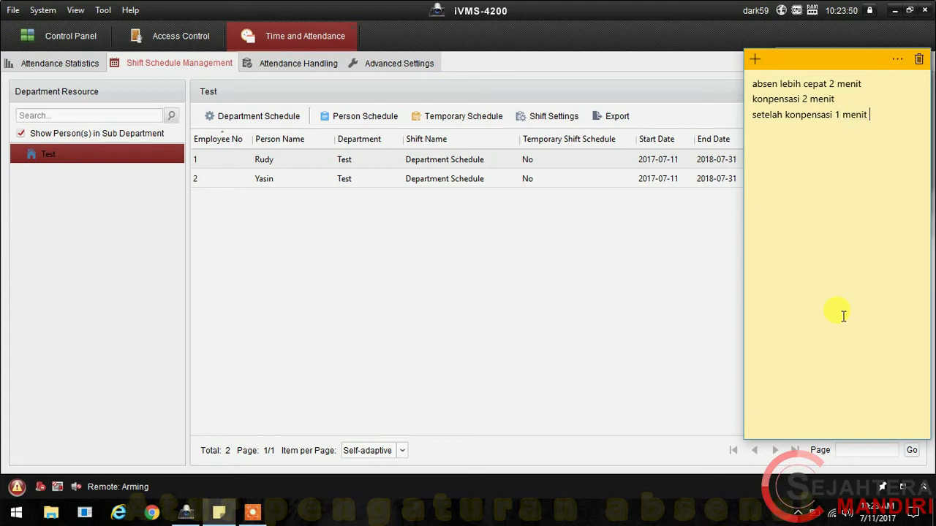
pyautogui.write('maksimal akan ')
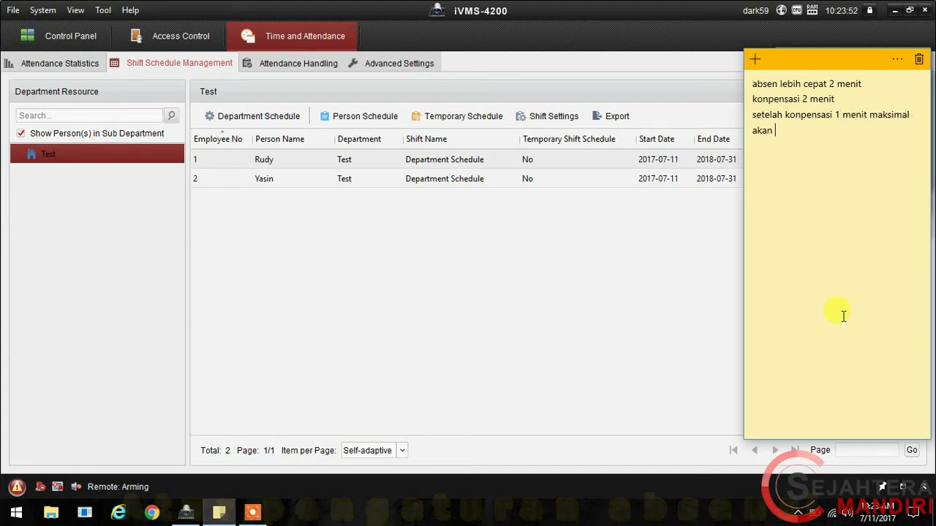
pyautogui.write('dihitung telat ')
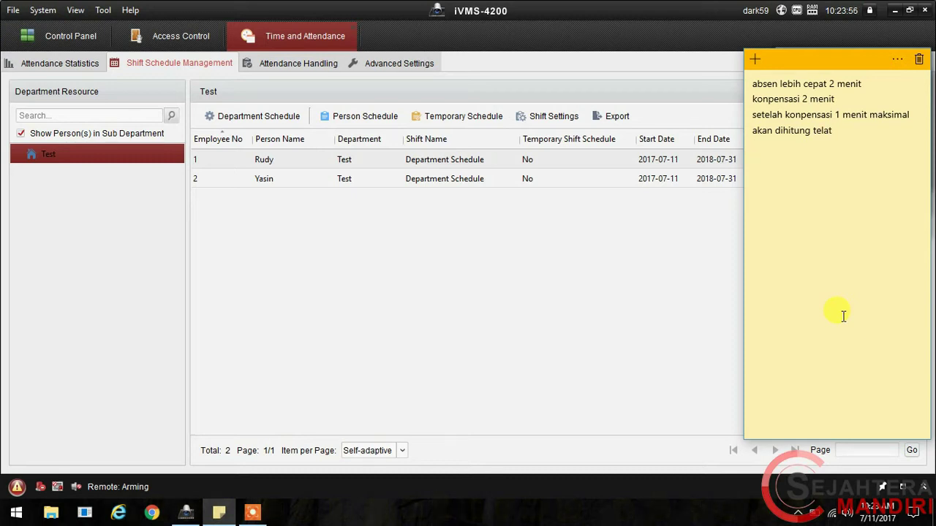
pyautogui.write('pulang paling')
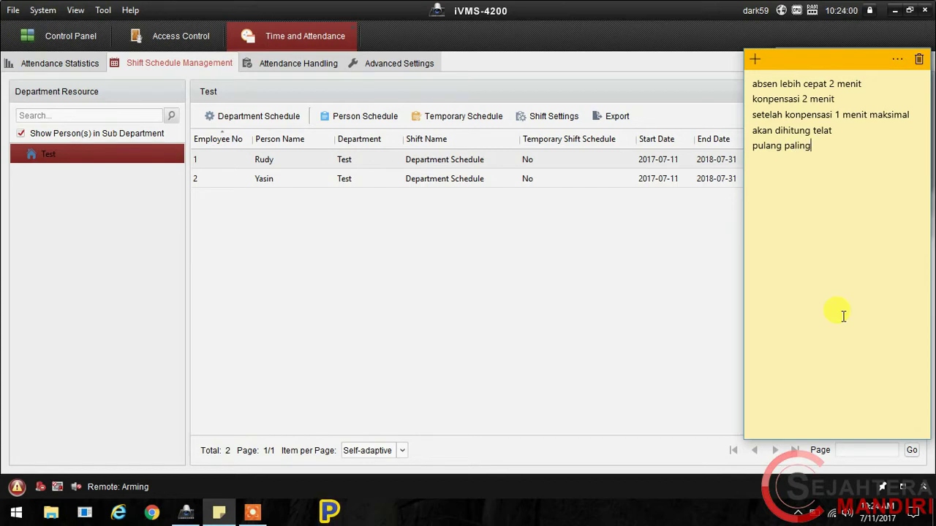
pyautogui.write(' lambat 2 menit')
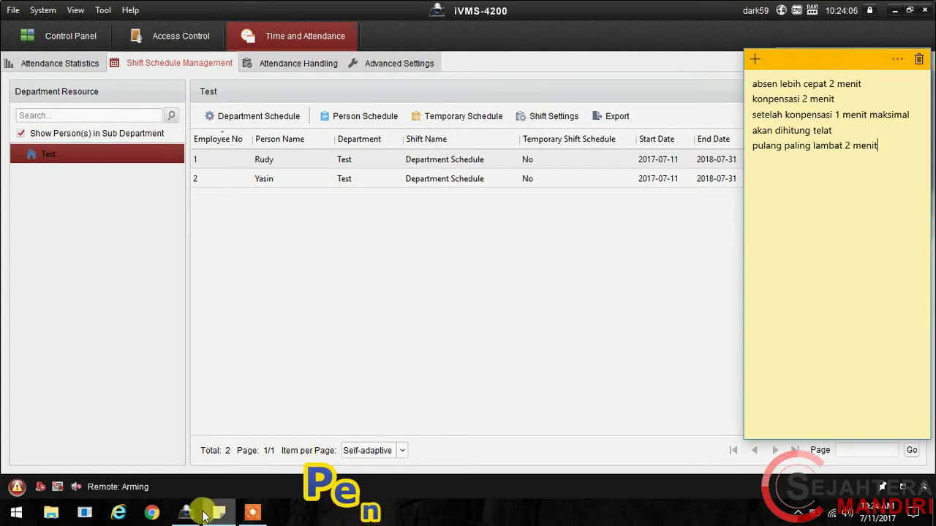
pyautogui.click(870, 517)
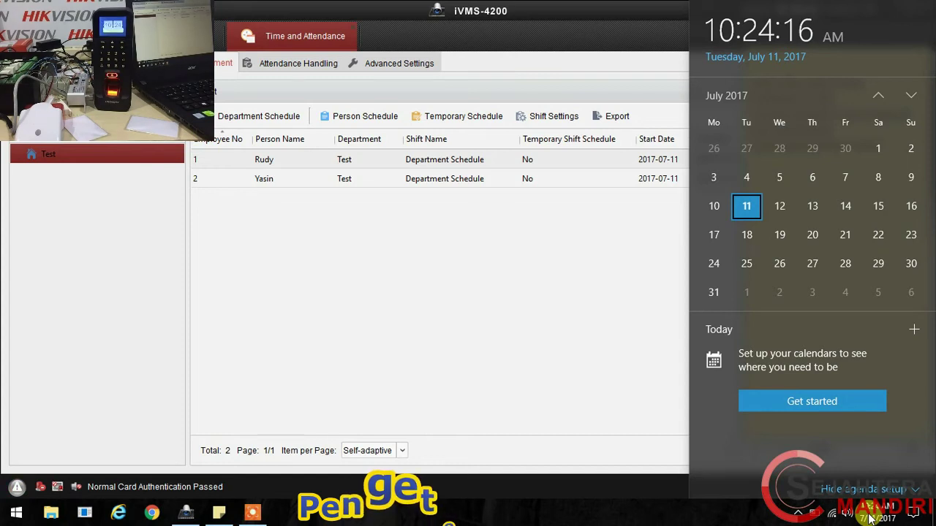
# Step: Add a note line recording the first person's 10:24 check-in '(lebih cepat 1 menit)'
pyautogui.click(589, 520)
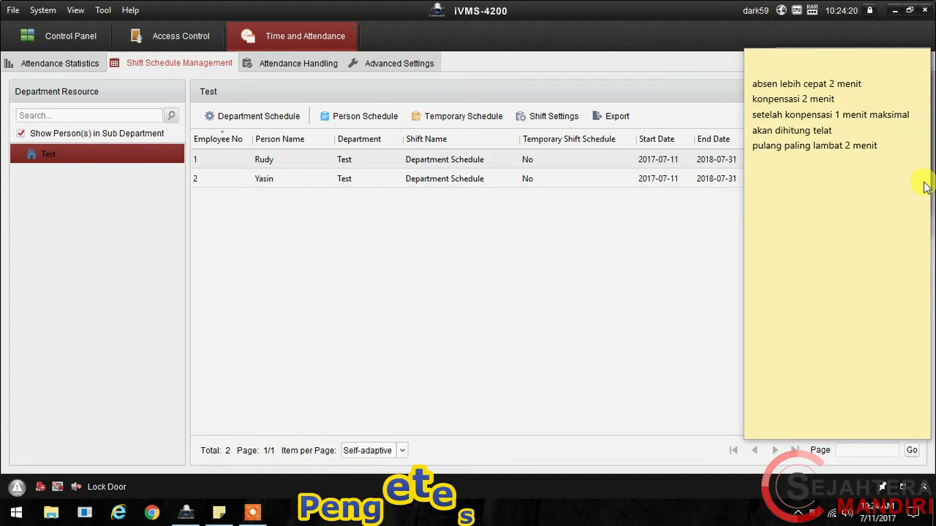
pyautogui.click(896, 174)
pyautogui.press('Return')
pyautogui.press('Return')
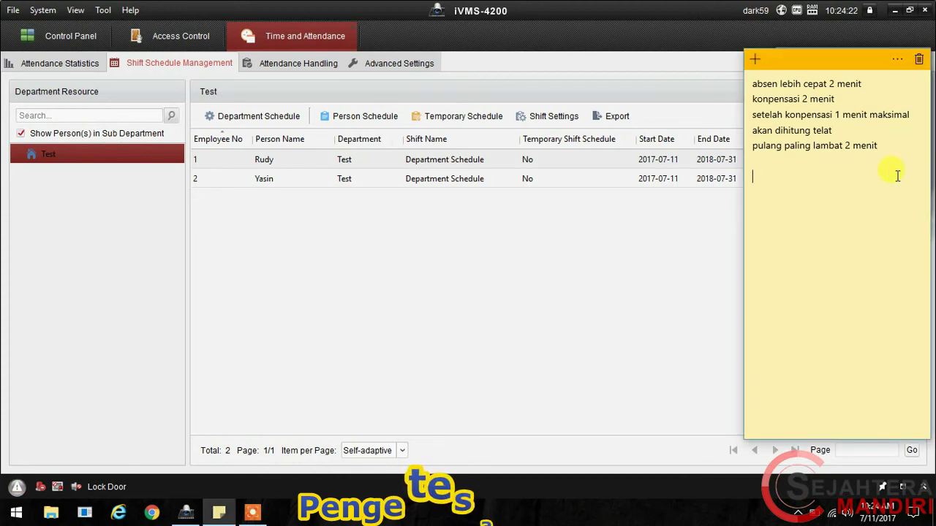
pyautogui.write('-Rudy ')
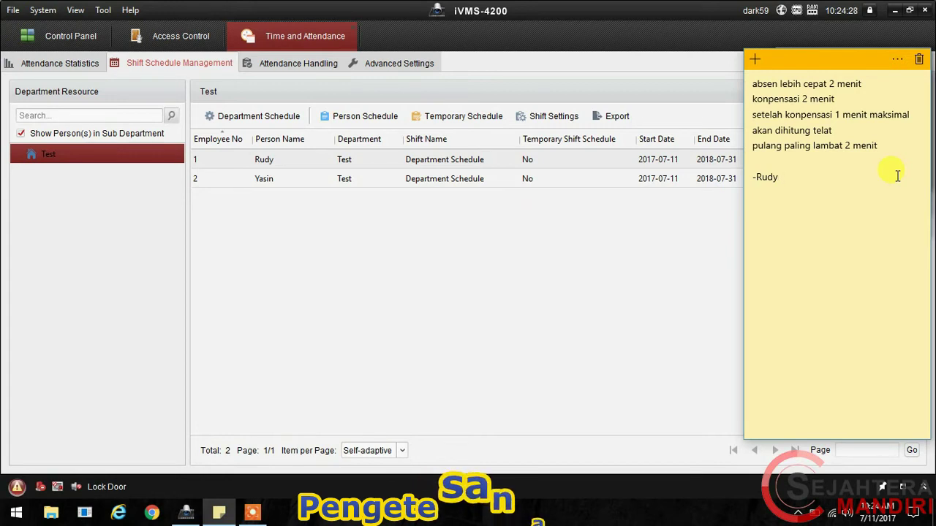
pyautogui.write('absen puk')
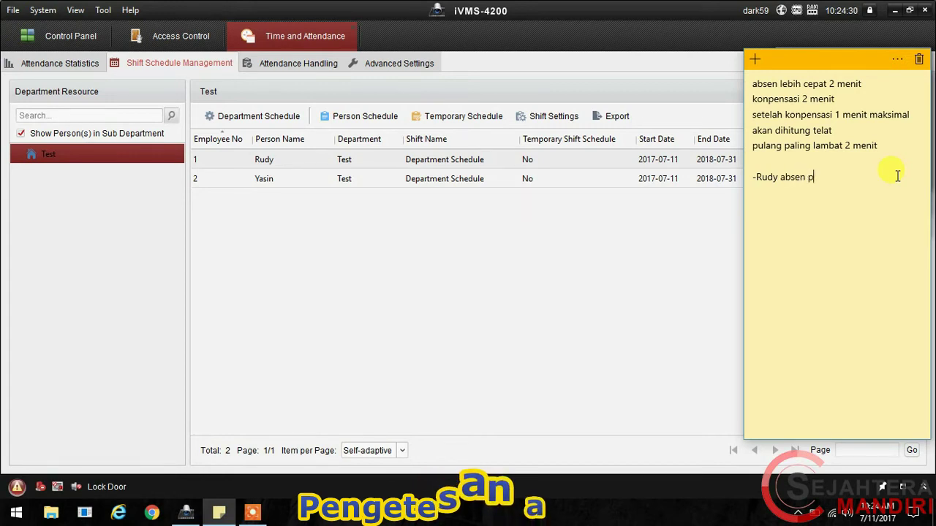
pyautogui.write('10')
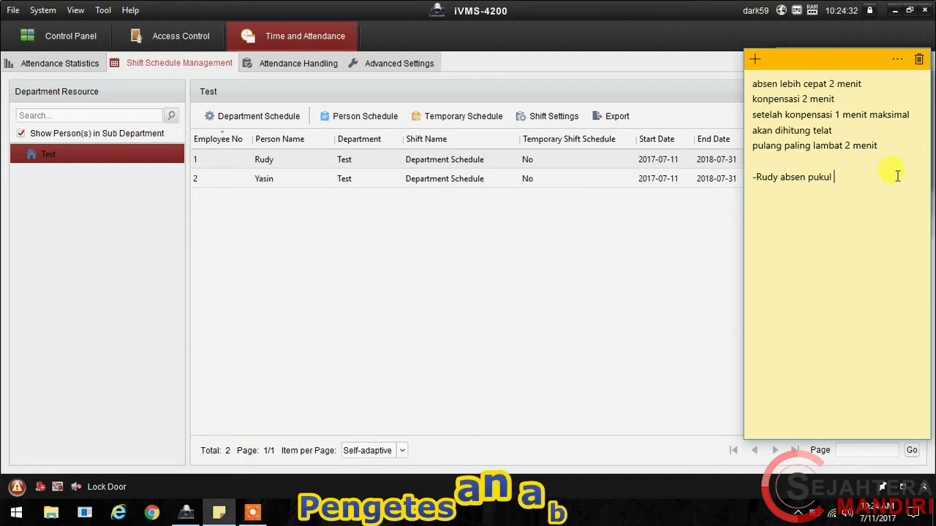
pyautogui.write(':2')
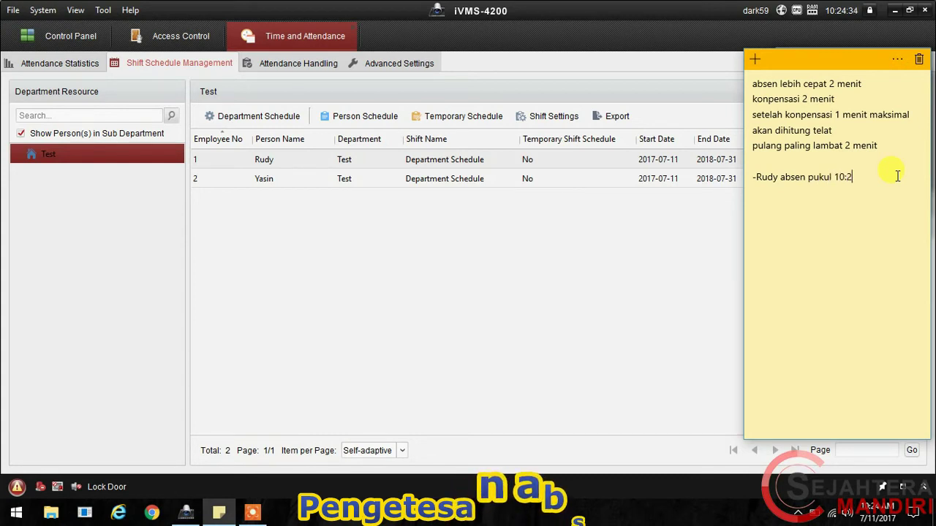
pyautogui.write('4 ')
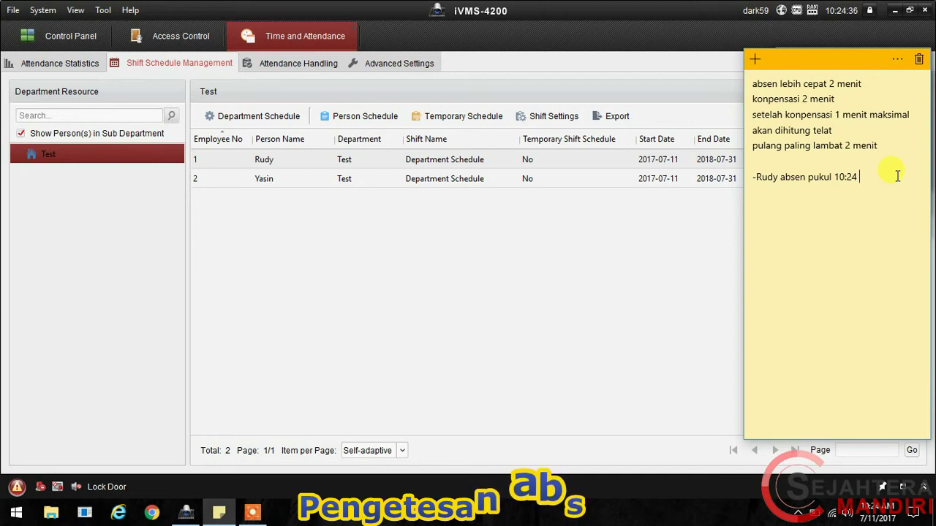
pyautogui.write('(lebi')
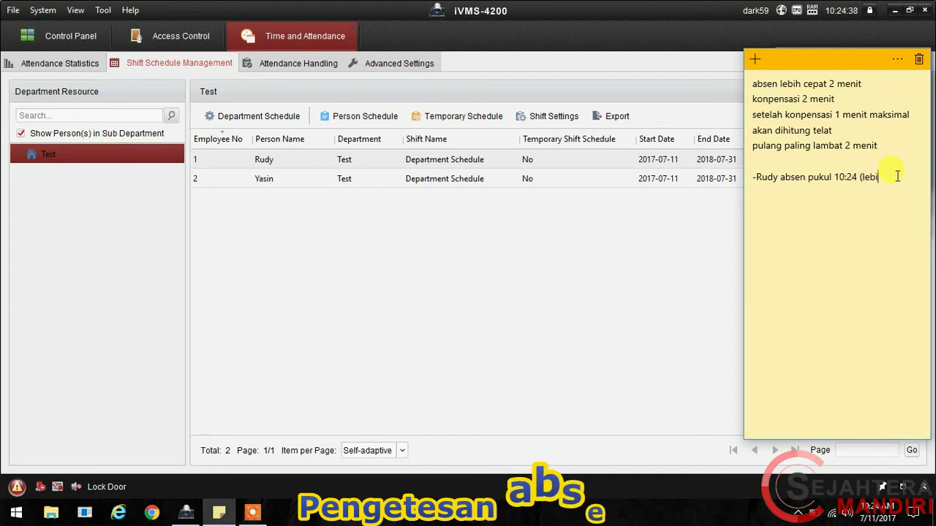
pyautogui.write('h cepat 1 menit')
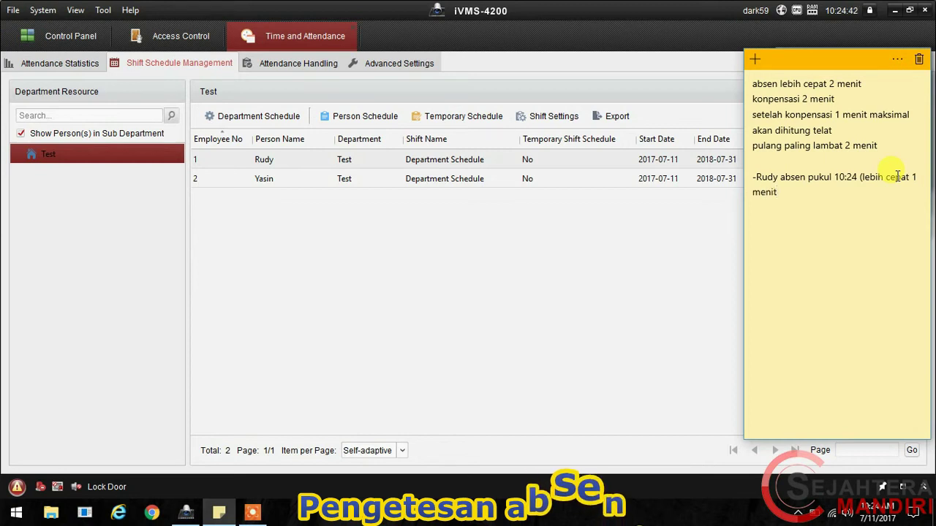
pyautogui.write(')')
pyautogui.press('Return')
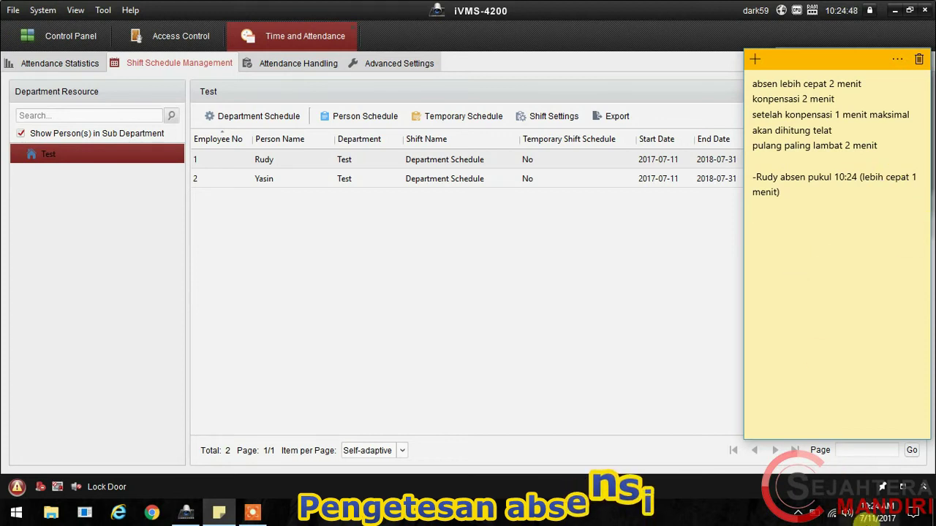
pyautogui.moveTo(874, 518)
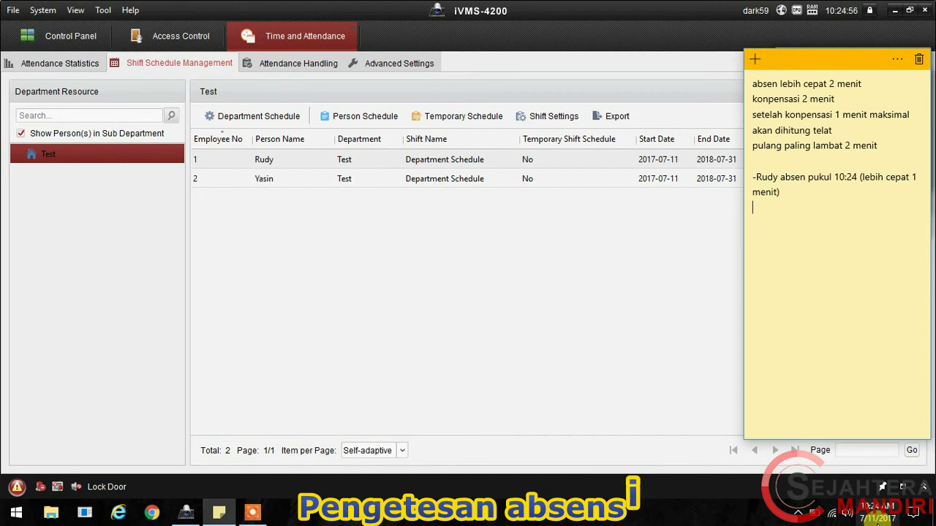
# Step: Open the taskbar calendar to check the current time, 10:26
pyautogui.click(878, 513)
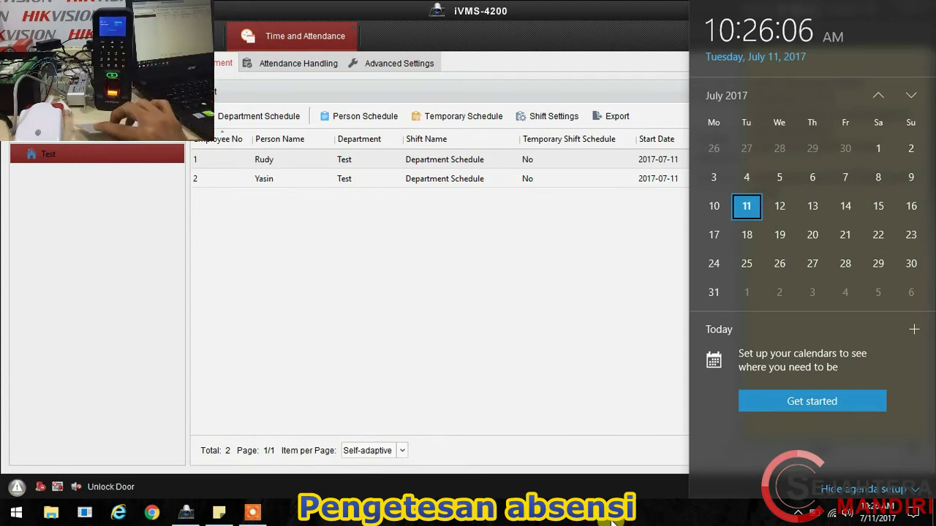
# Step: Add the second person's 10:26 check-in line, noting it is within the compensation duration
pyautogui.click(614, 518)
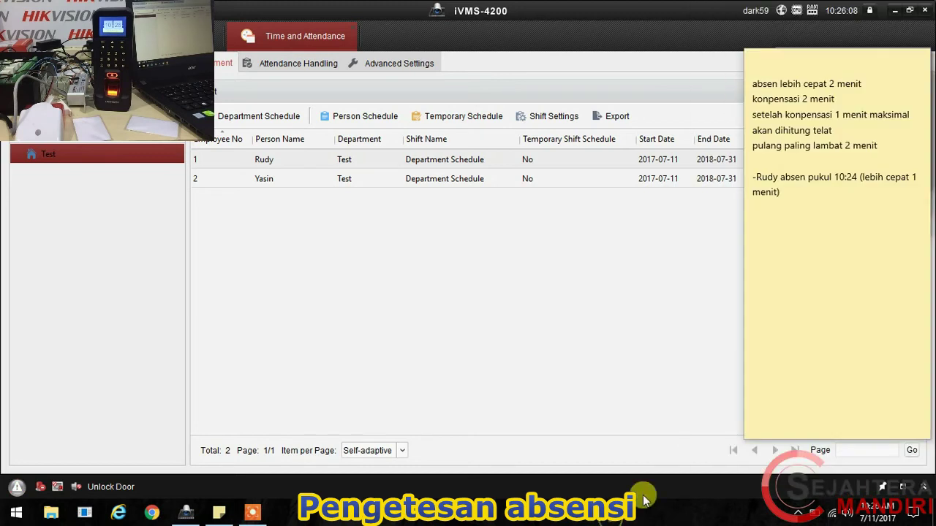
pyautogui.click(851, 274)
pyautogui.write('-')
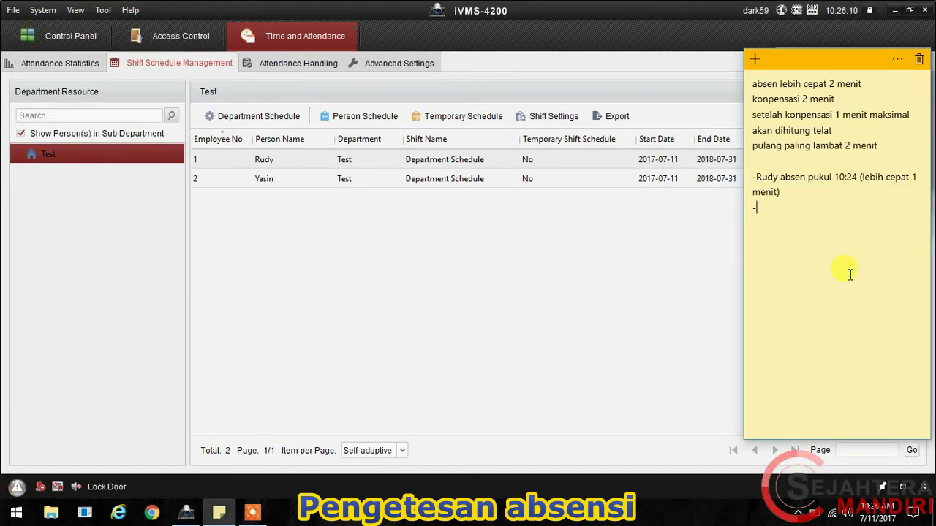
pyautogui.write('Yasin absen pukul 10:26 ')
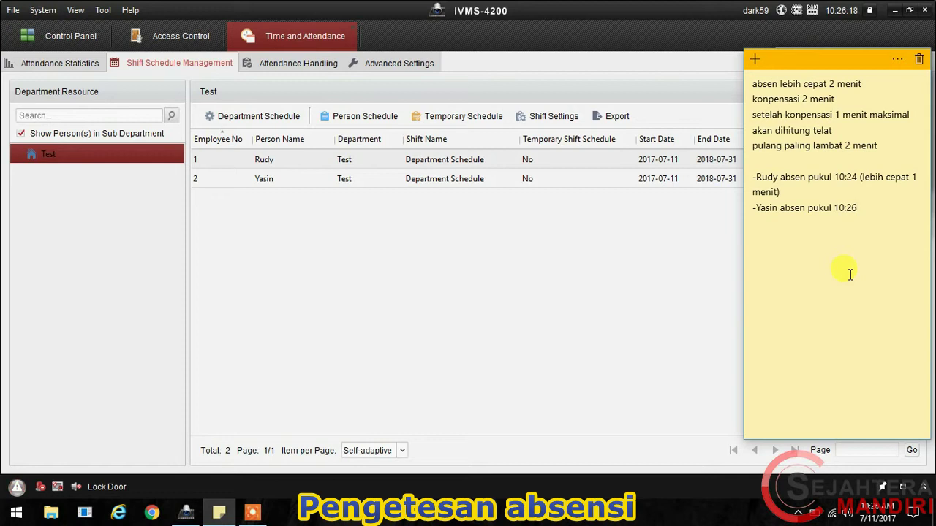
pyautogui.write('(melebihi')
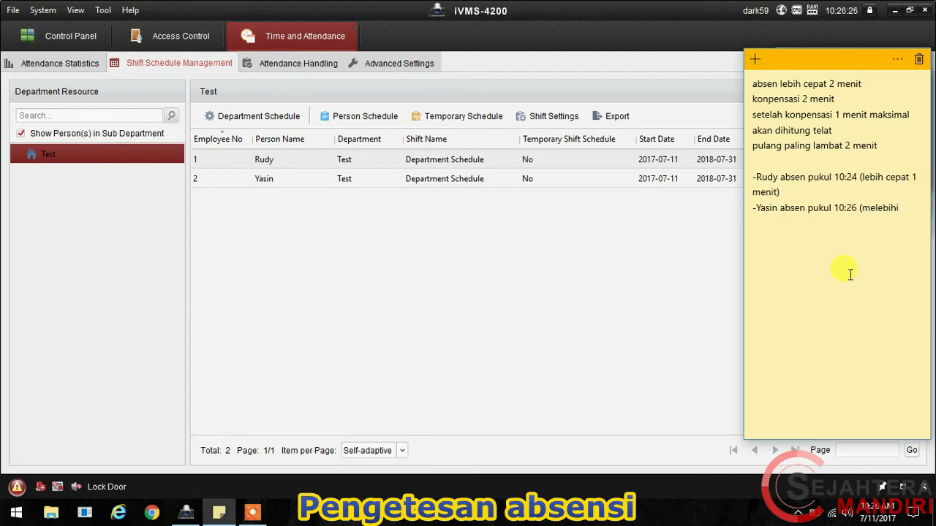
pyautogui.write(' jam masuk, namun masih dalam')
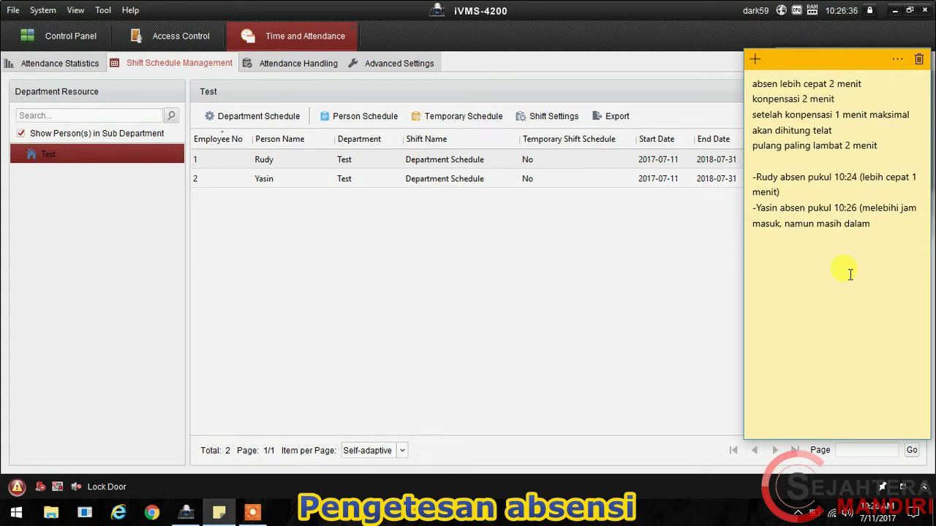
pyautogui.press('BackSpace')
pyautogui.press('BackSpace')
pyautogui.press('BackSpace')
pyautogui.press('BackSpace')
pyautogui.press('BackSpace')
pyautogui.press('BackSpace')
pyautogui.write('termasuk')
pyautogui.write('durasi konpensasi)')
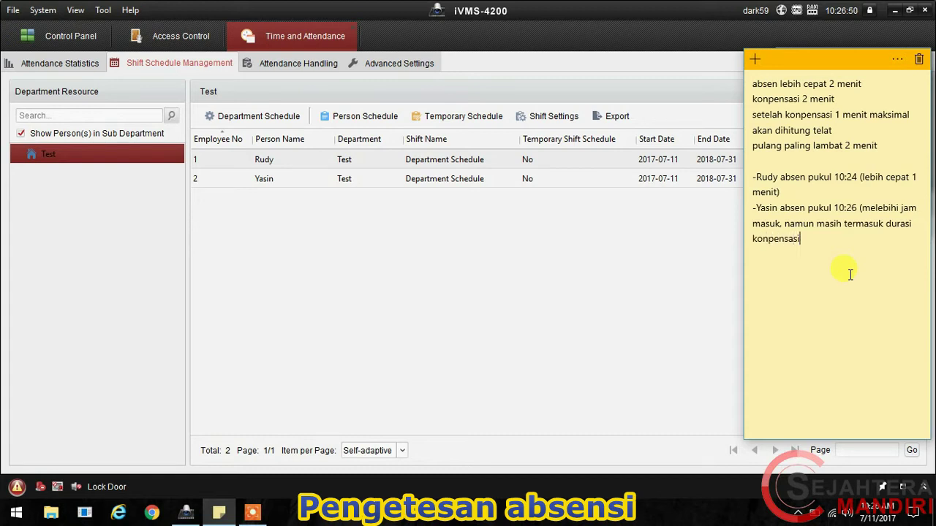
pyautogui.press('Return')
pyautogui.press('Return')
# Step: Open the taskbar calendar to check the current time, 10:30
pyautogui.click(877, 518)
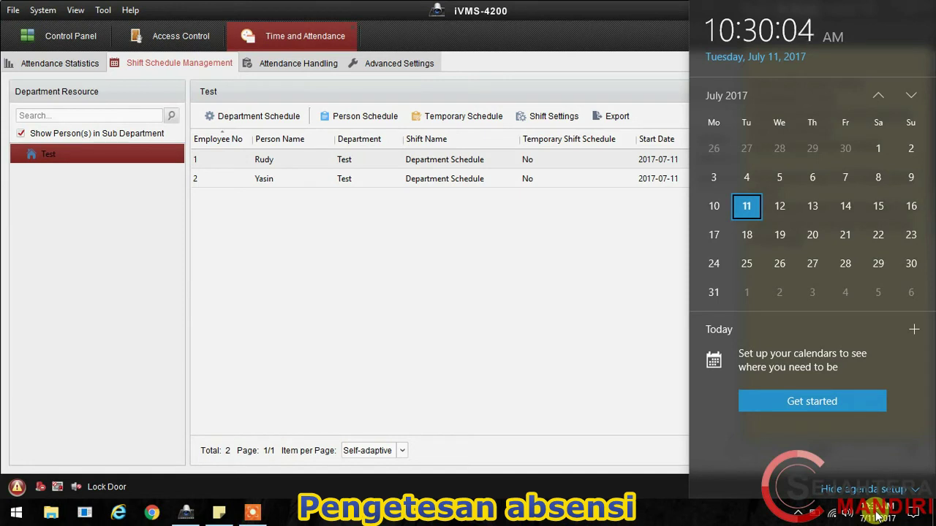
# Step: Add a Sticky Notes line saying the second employee clocked out ('absen pulang') at 10:30
pyautogui.click(538, 341)
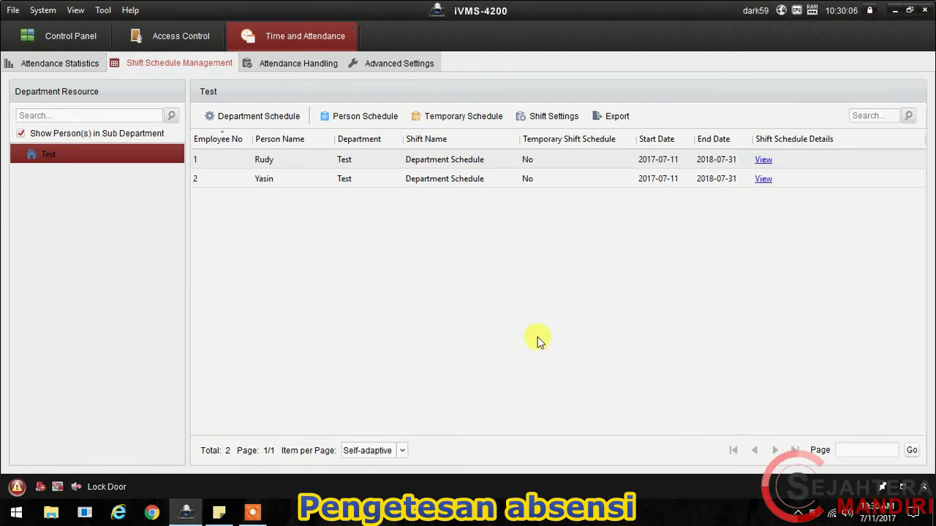
pyautogui.click(218, 514)
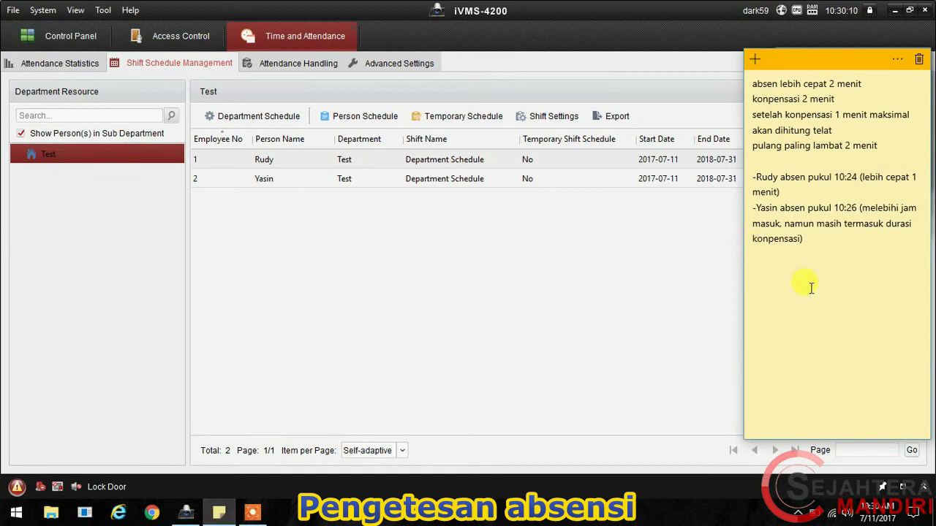
pyautogui.write('--Y')
pyautogui.press('BackSpace')
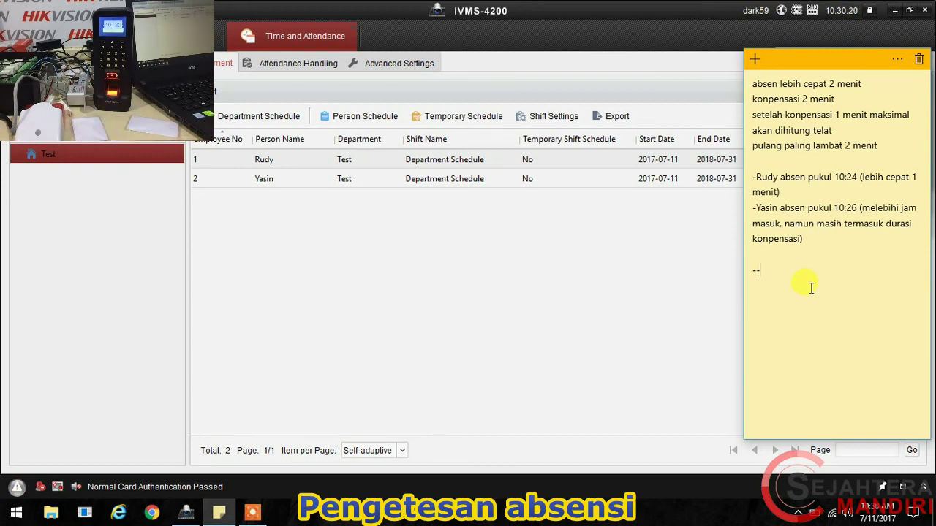
pyautogui.write('Yasin ')
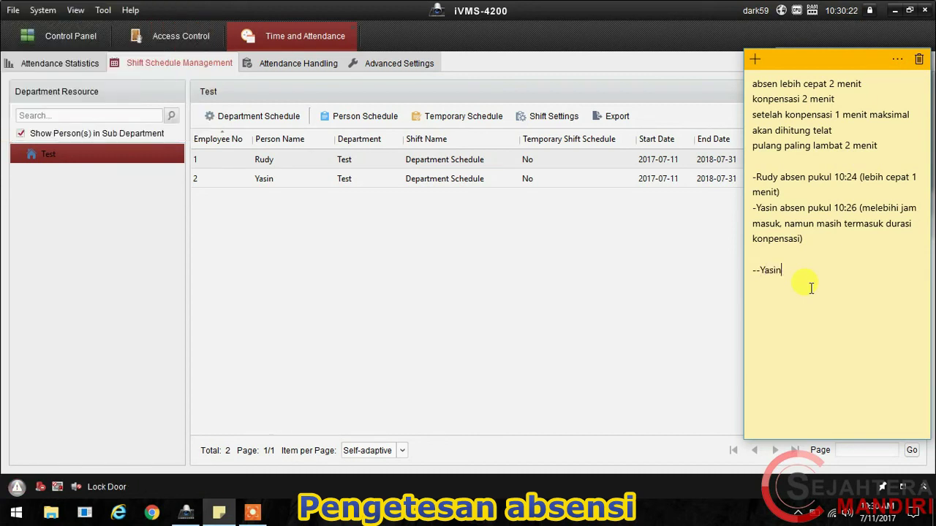
pyautogui.write('absen pulang pukul')
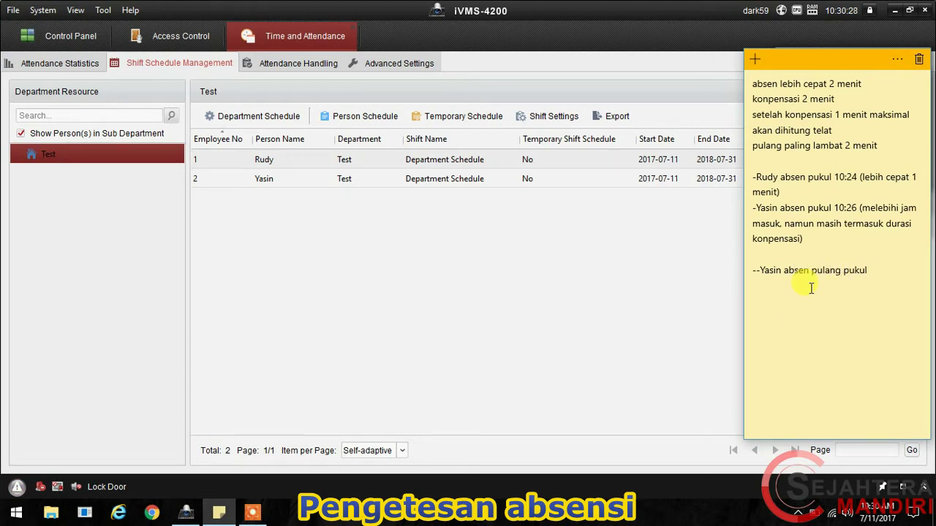
pyautogui.write(' 10:30')
pyautogui.press('Return')
# Step: Show the Windows calendar flyout with the time on Tuesday, July 11, 2017
pyautogui.click(873, 516)
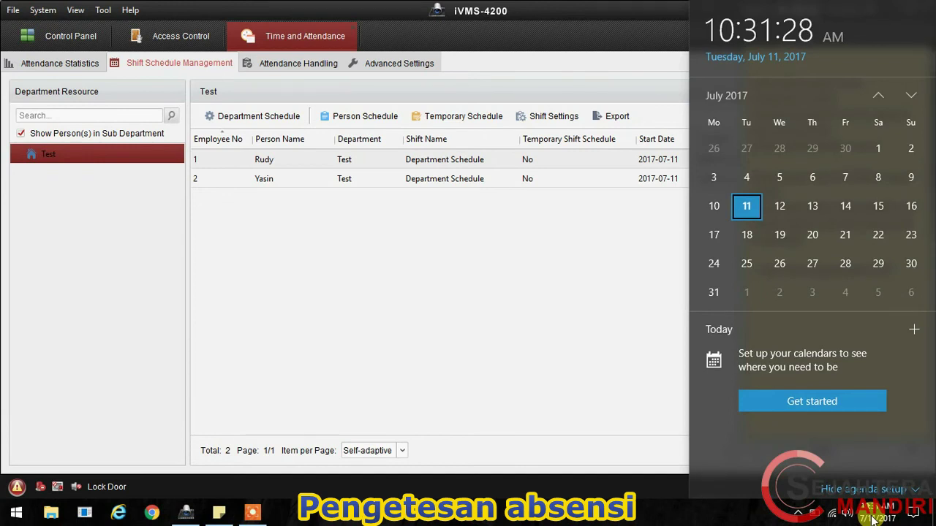
pyautogui.click(742, 508)
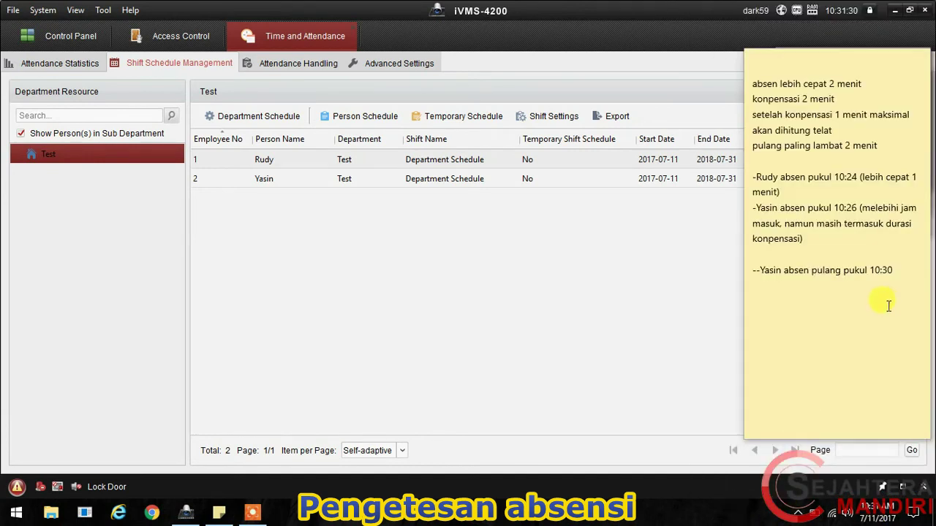
pyautogui.click(870, 518)
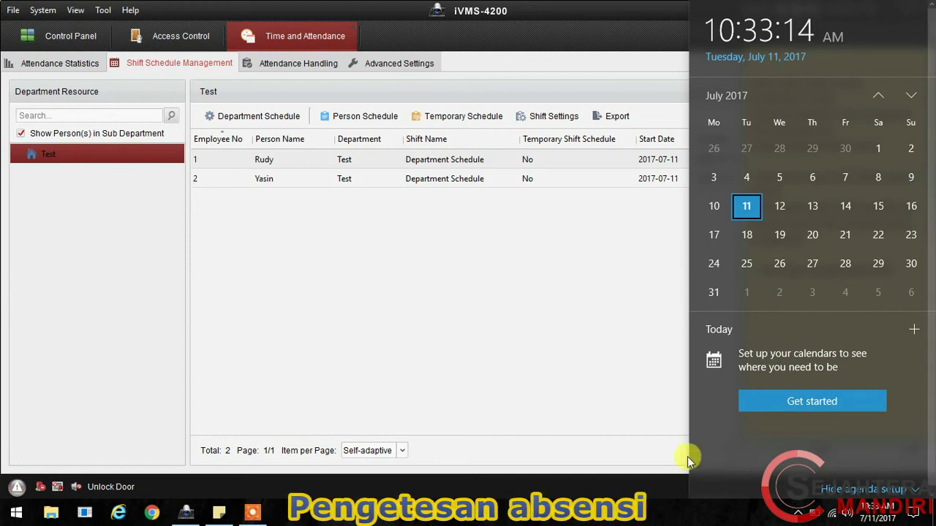
# Step: Dismiss the calendar flyout to reveal the shift schedule list for both employees
pyautogui.click(592, 422)
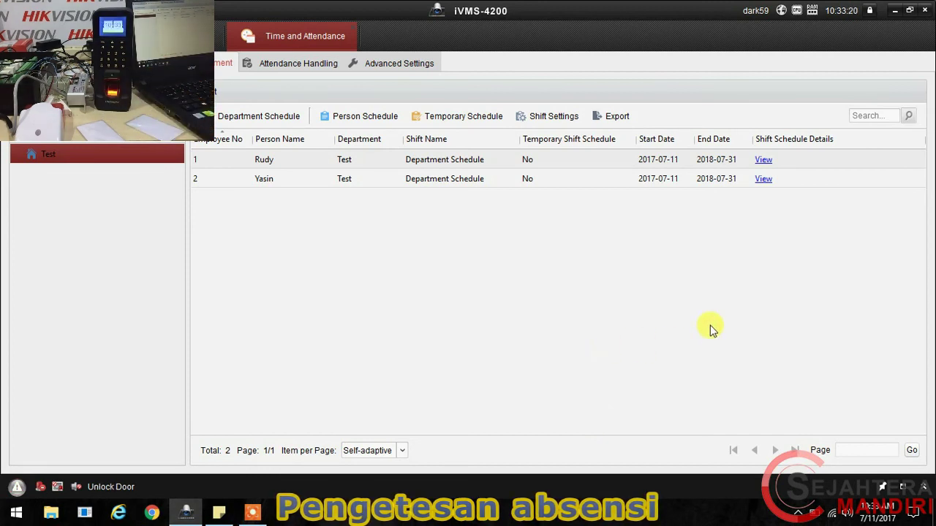
# Step: Note that the first employee clocked out at 10:33, past the latest leave limit
pyautogui.click(228, 509)
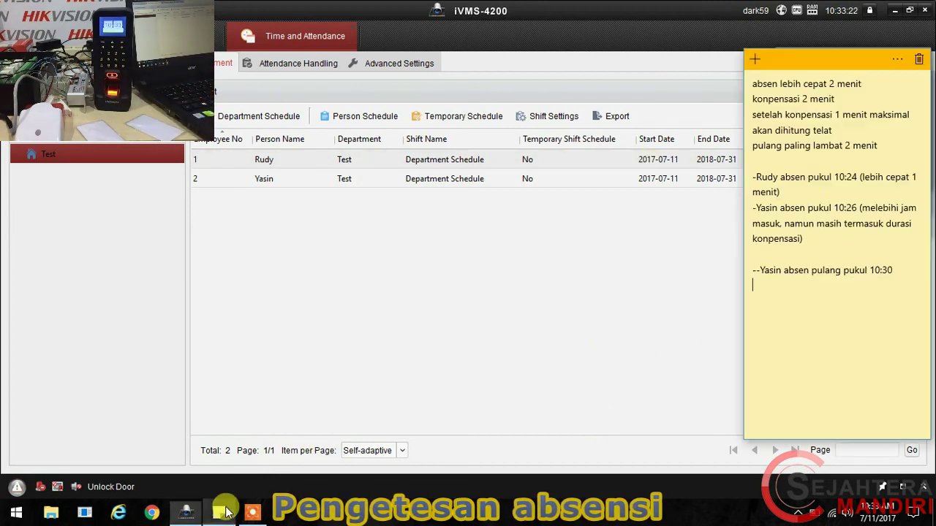
pyautogui.write('--Rudya')
pyautogui.press('BackSpace')
pyautogui.write('abs')
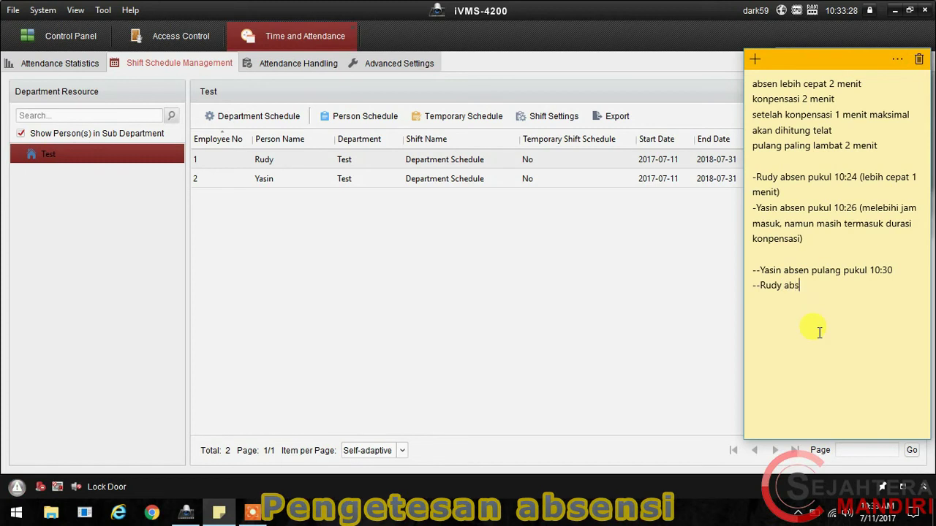
pyautogui.write('en pul')
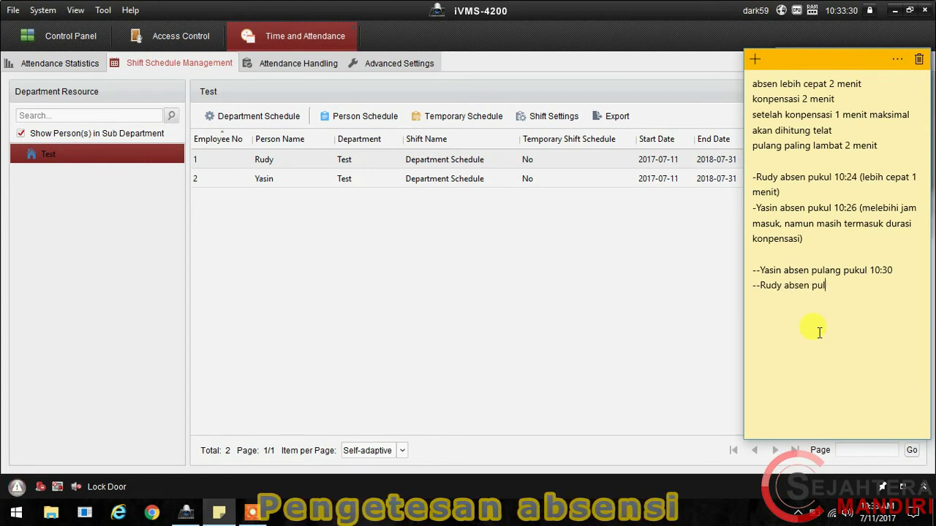
pyautogui.write('ang puk')
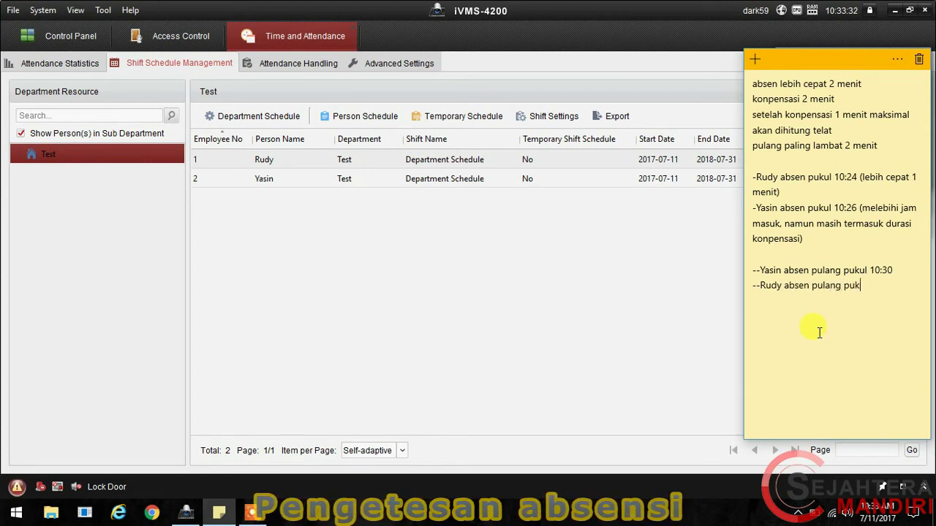
pyautogui.write('ul 10:33')
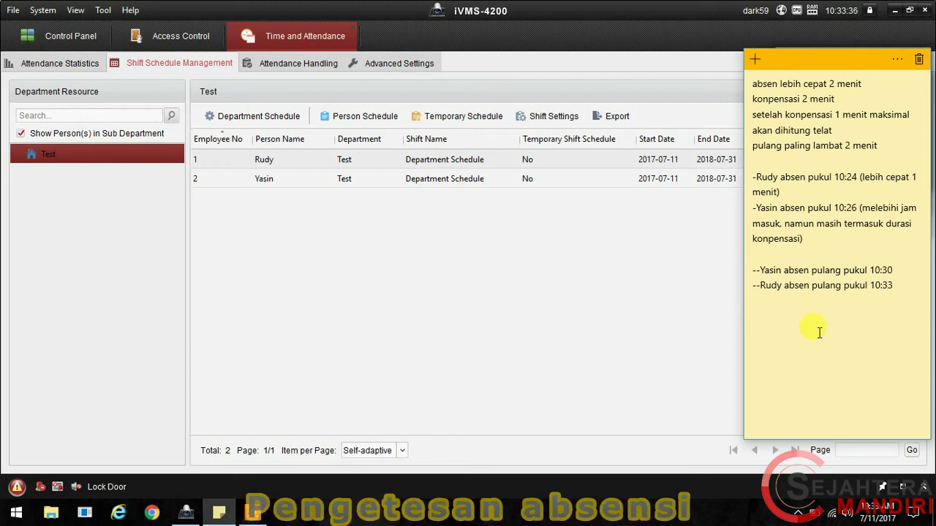
pyautogui.write(' (meleb')
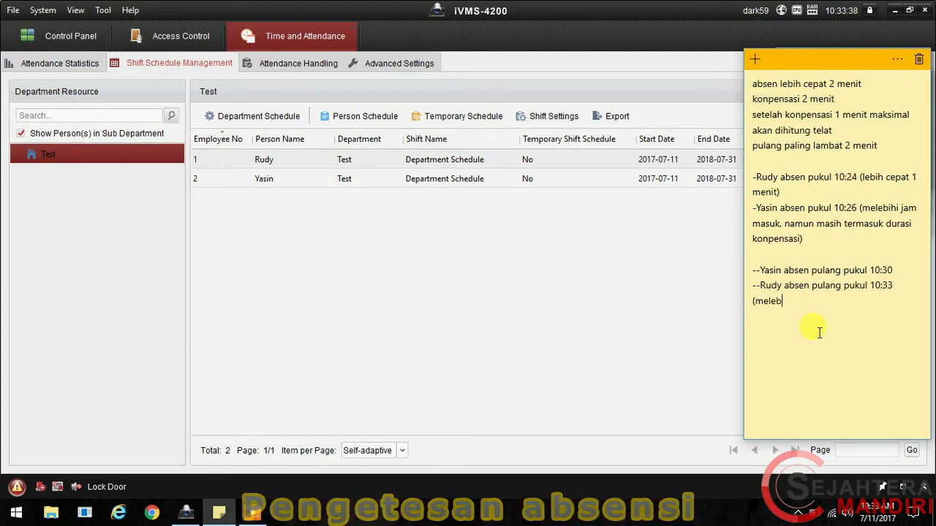
pyautogui.write('ihi batas ')
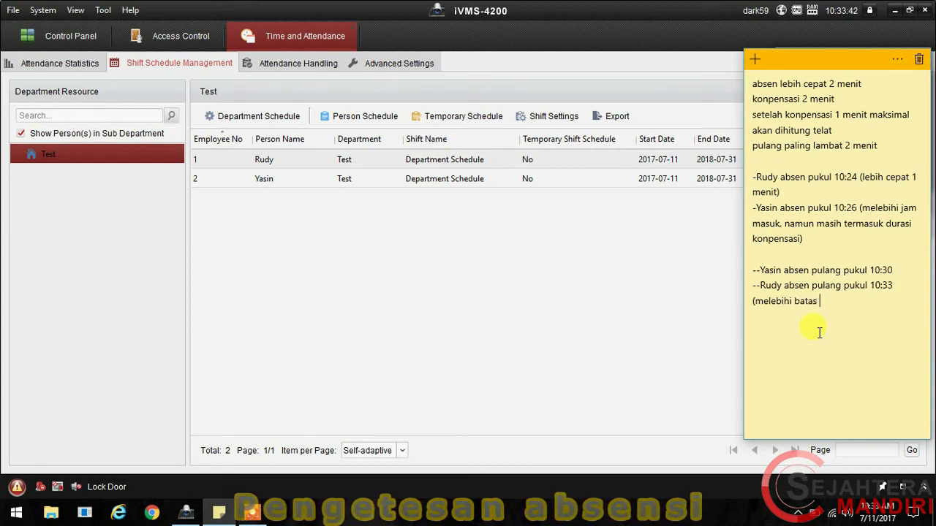
pyautogui.write('pulang')
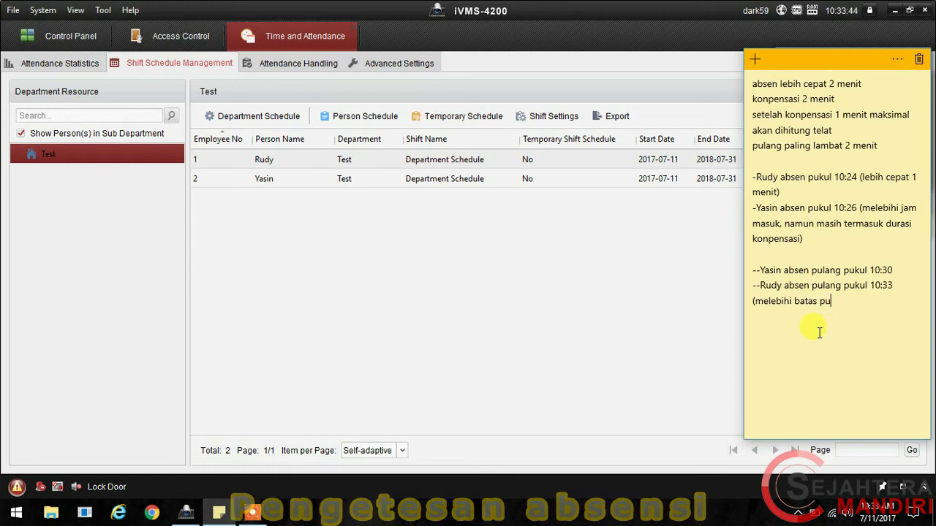
pyautogui.write(' paling ')
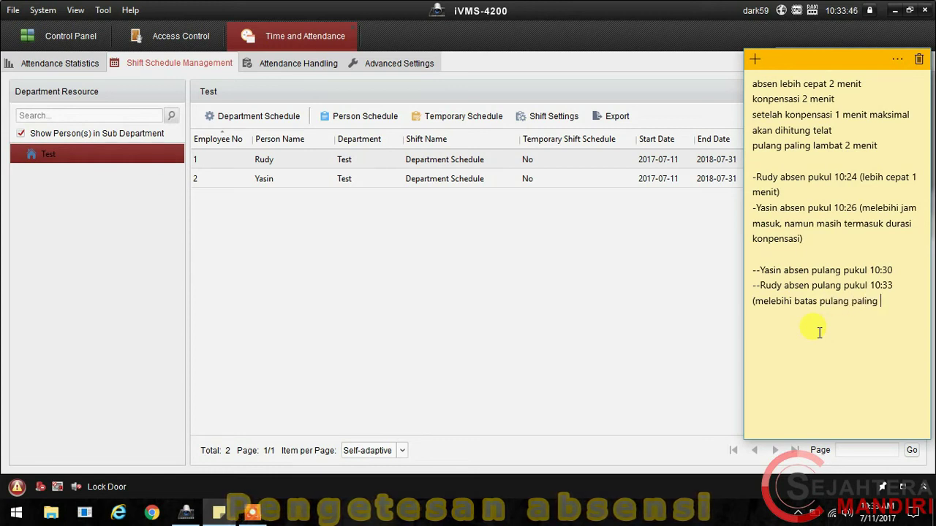
pyautogui.write('lama')
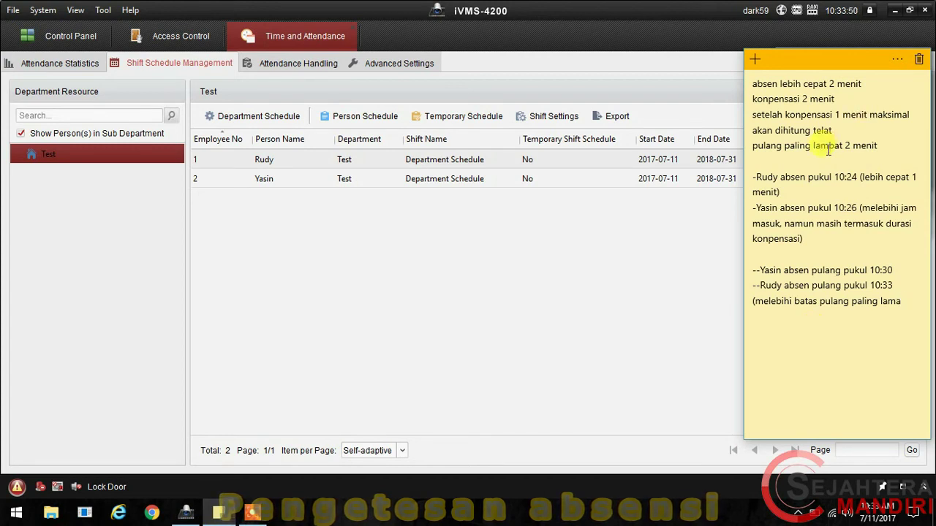
# Step: Change 'lambat' to 'lama' and add the line 'mari kita lihat hasil report absensi nya'
pyautogui.doubleClick(830, 146)
pyautogui.write('lama')
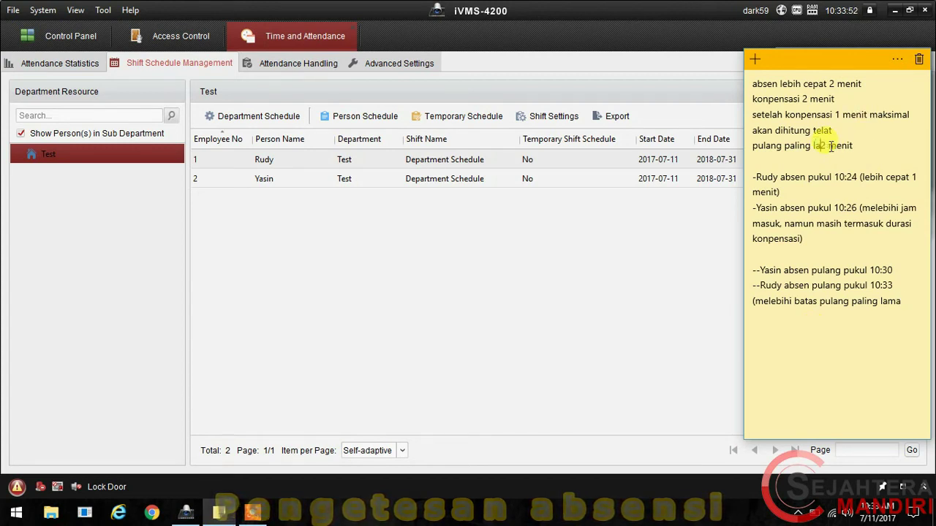
pyautogui.click(909, 317)
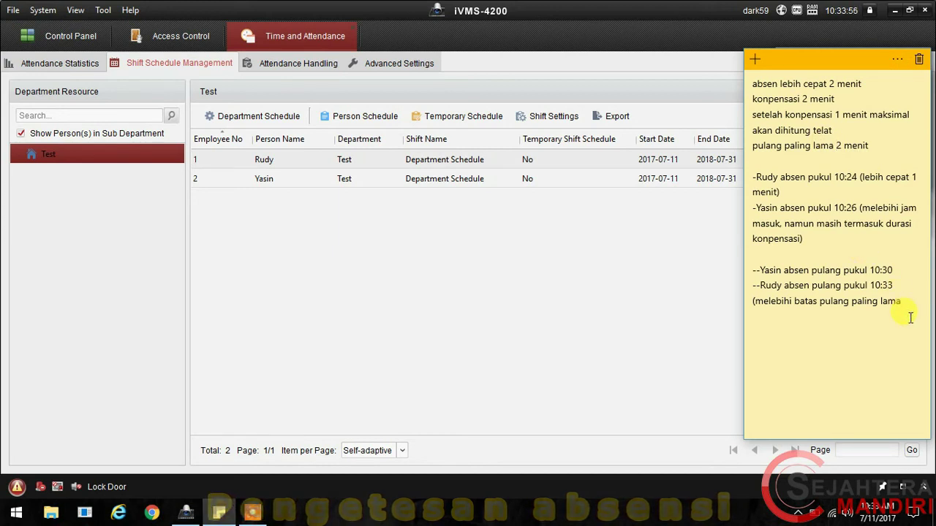
pyautogui.write(')')
pyautogui.press('Return')
pyautogui.press('Return')
pyautogui.write('mari kita lihat hasil report absensi nya')
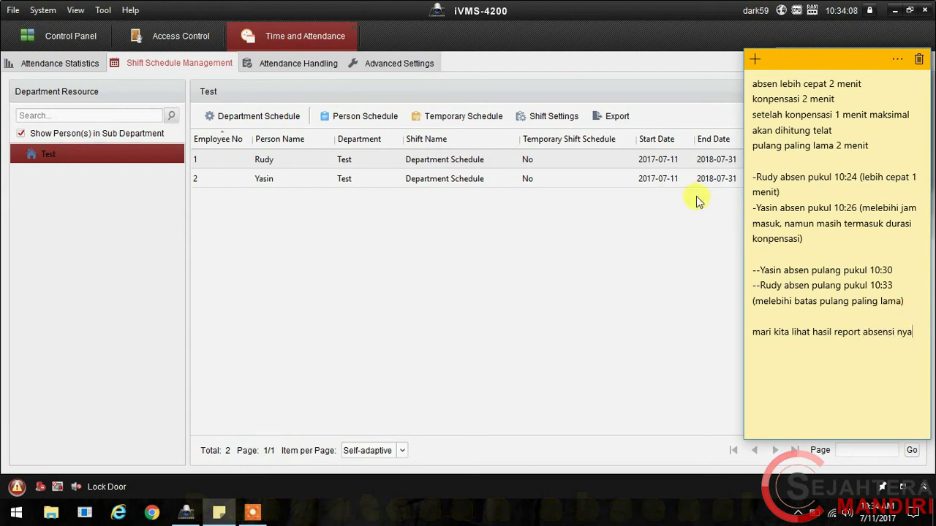
# Step: Run Manual Calculation of Attendance for 2017-07-11 under Attendance Handling
pyautogui.click(522, 255)
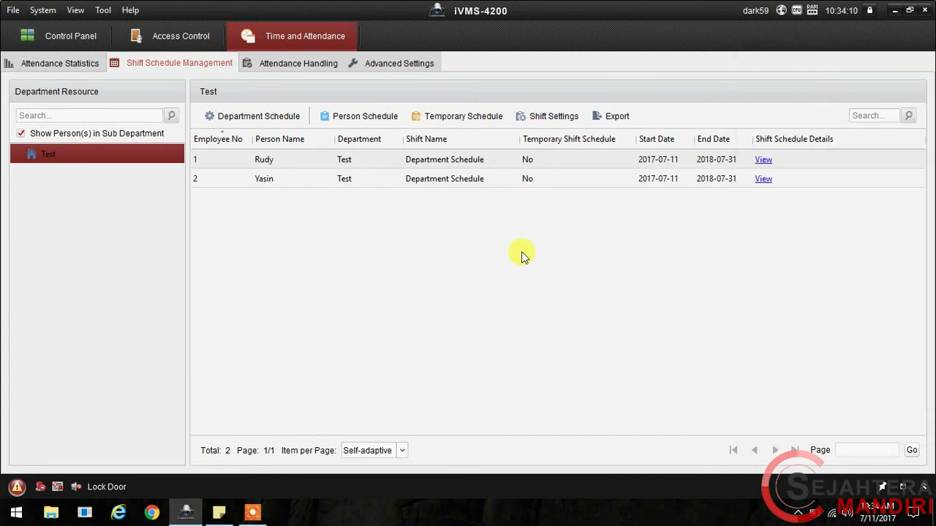
pyautogui.click(285, 70)
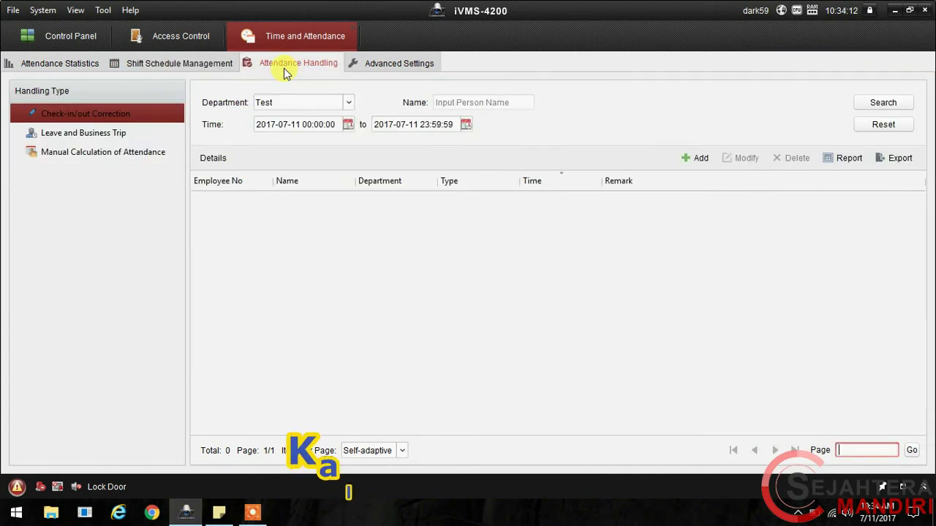
pyautogui.click(101, 158)
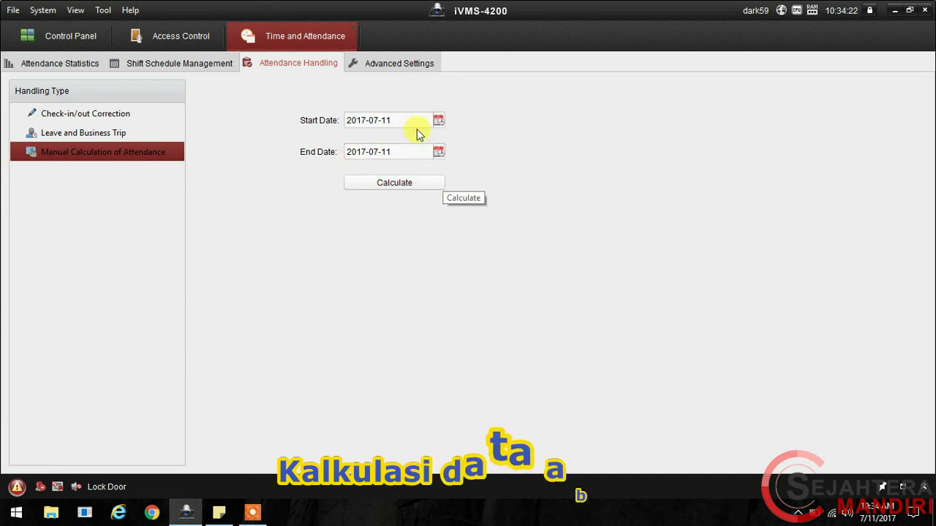
pyautogui.click(424, 183)
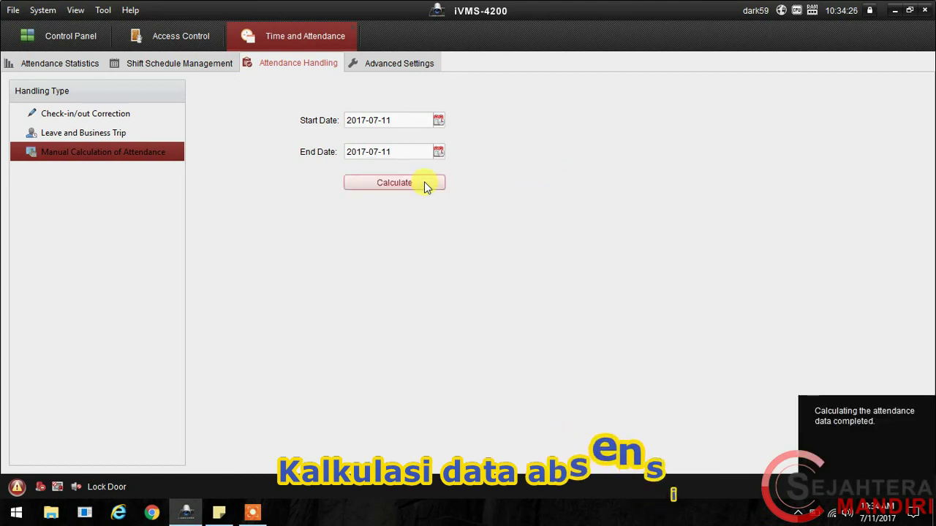
# Step: Search Attendance Details for the Test department on 2017-07-11
pyautogui.click(69, 64)
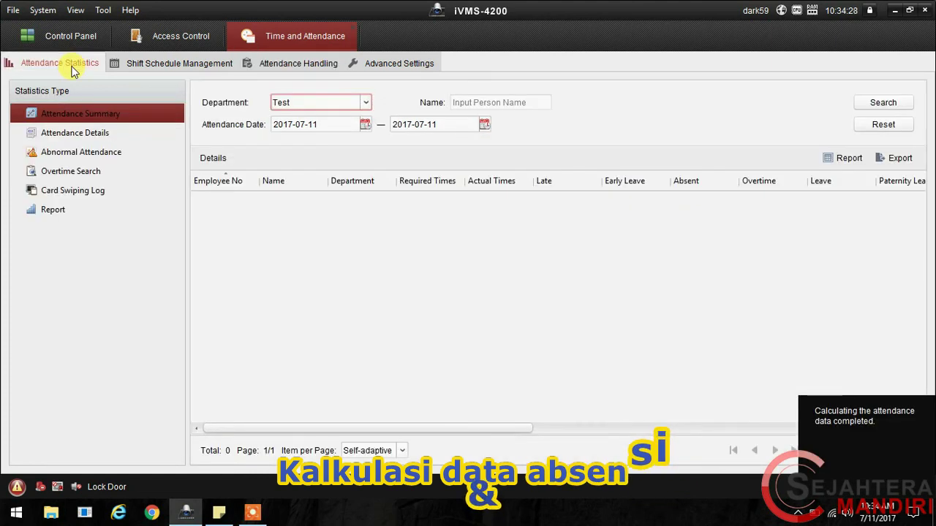
pyautogui.click(94, 134)
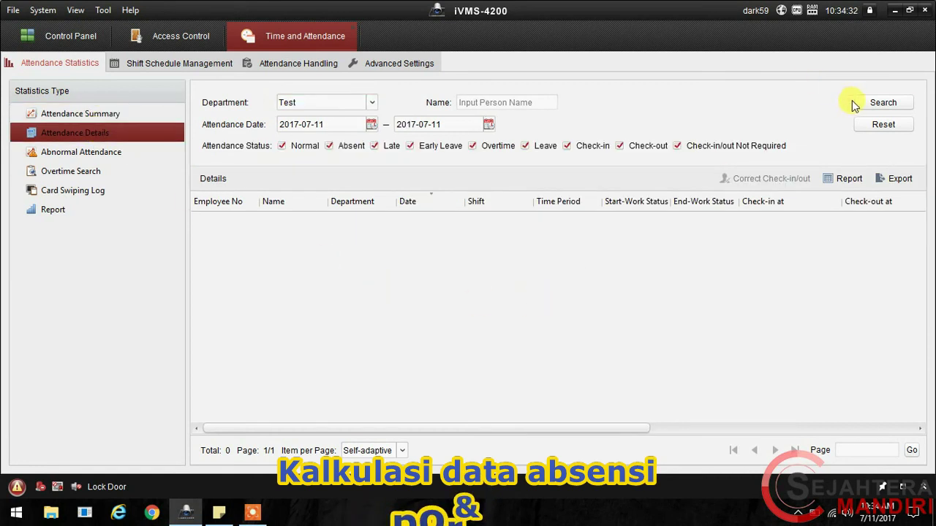
pyautogui.click(370, 103)
pyautogui.click(371, 103)
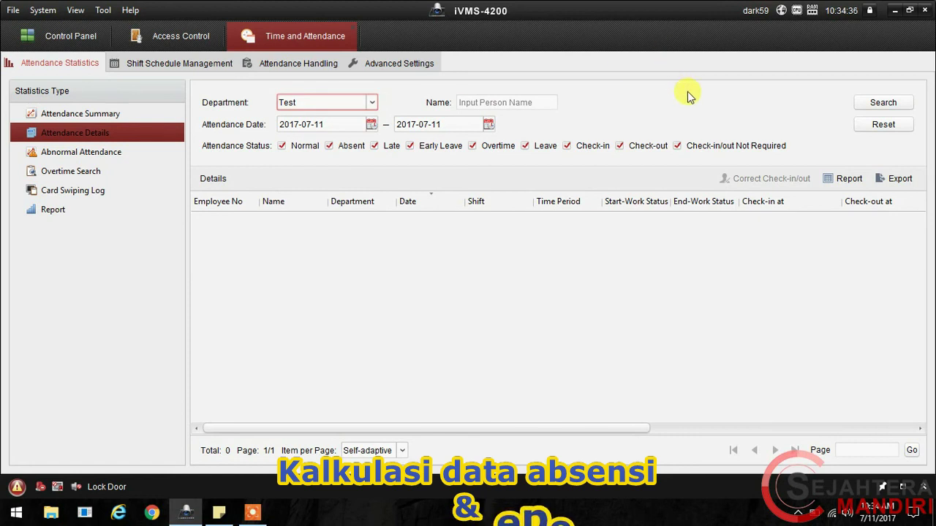
pyautogui.click(875, 105)
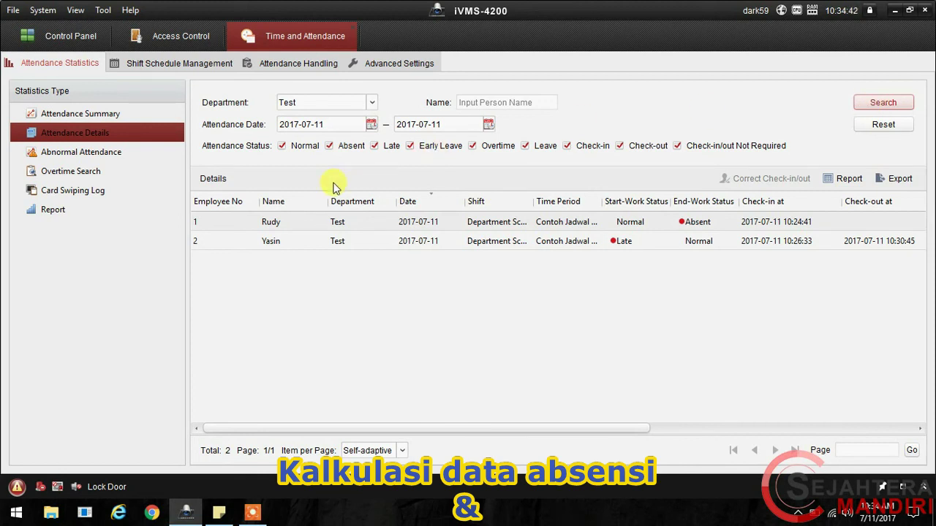
# Step: Narrow the Name and Department columns and widen Time Period to show Contoh Jadwal Shift 1
pyautogui.moveTo(326, 194); pyautogui.dragTo(250, 201)
pyautogui.moveTo(363, 195); pyautogui.dragTo(344, 194)
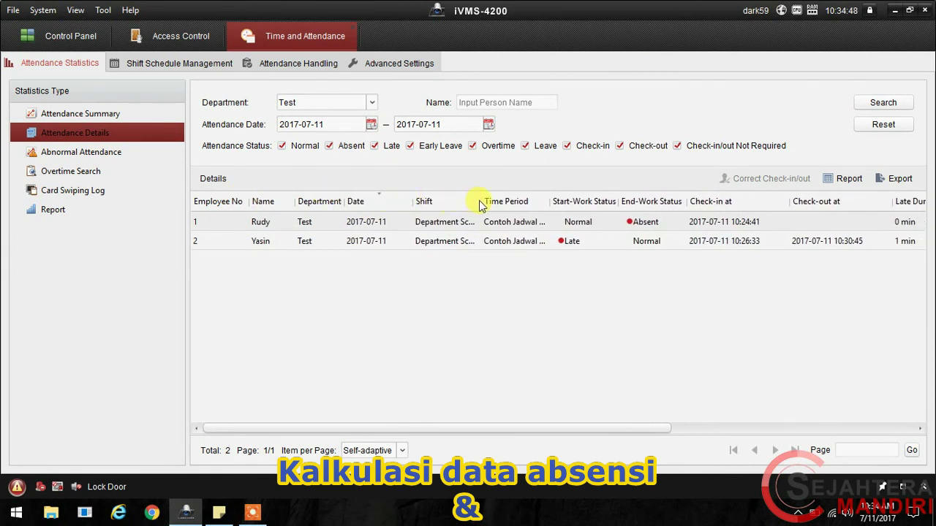
pyautogui.moveTo(550, 202); pyautogui.dragTo(569, 203)
pyautogui.moveTo(418, 428); pyautogui.dragTo(456, 429)
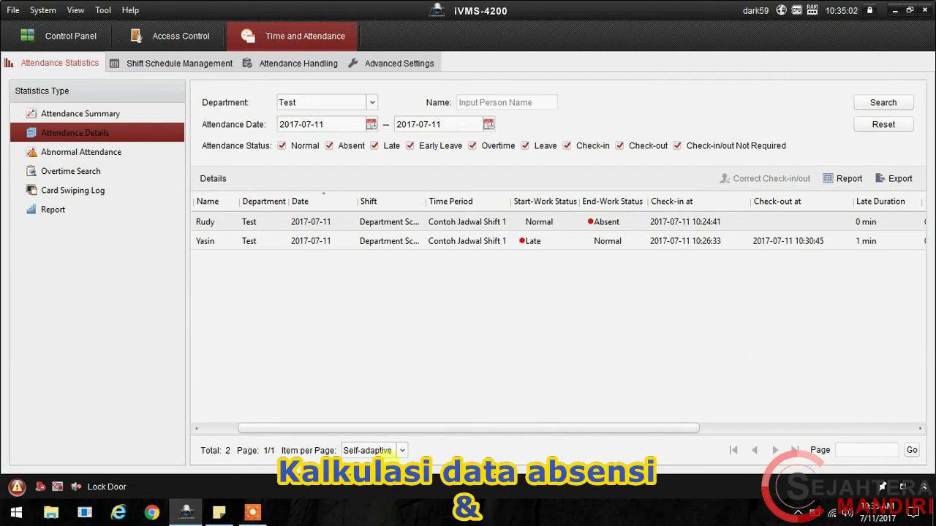
# Step: Note the first employee's normal 10:24 check-in but departure past the limit, counted absent
pyautogui.click(219, 512)
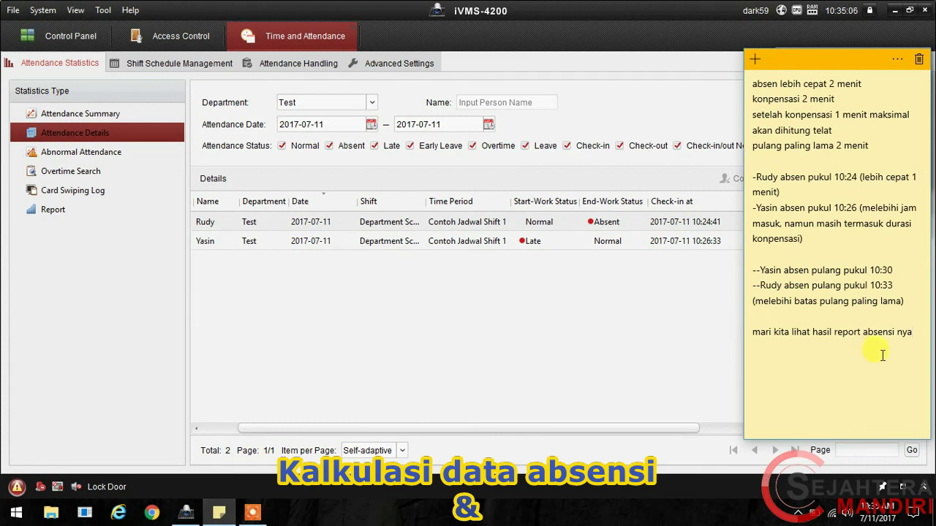
pyautogui.press('Return')
pyautogui.write('Rudy')
pyautogui.write(' masu')
pyautogui.press('BackSpace')
pyautogui.press('BackSpace')
pyautogui.press('BackSpace')
pyautogui.press('BackSpace')
pyautogui.write('absen masuk normal')
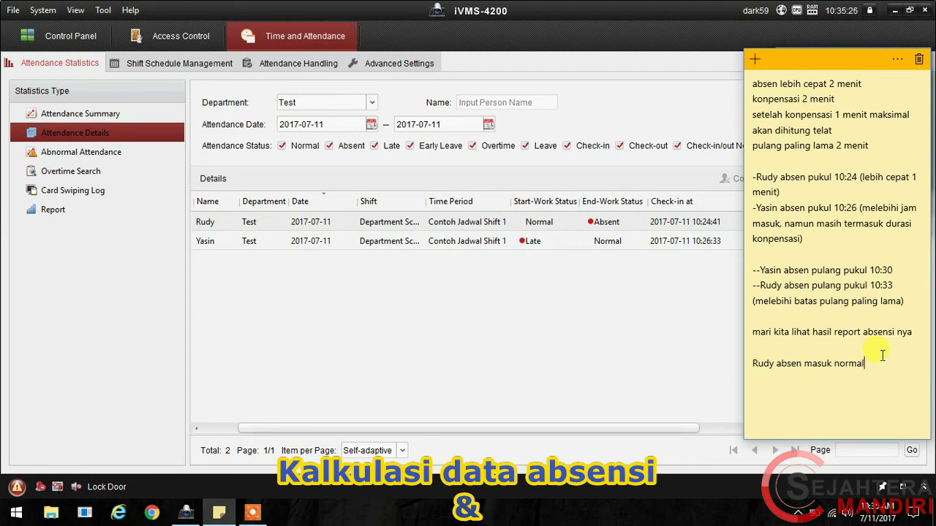
pyautogui.write(' pukul 10:24 (')
pyautogui.press('Return')
pyautogui.write('( lebih cepat)')
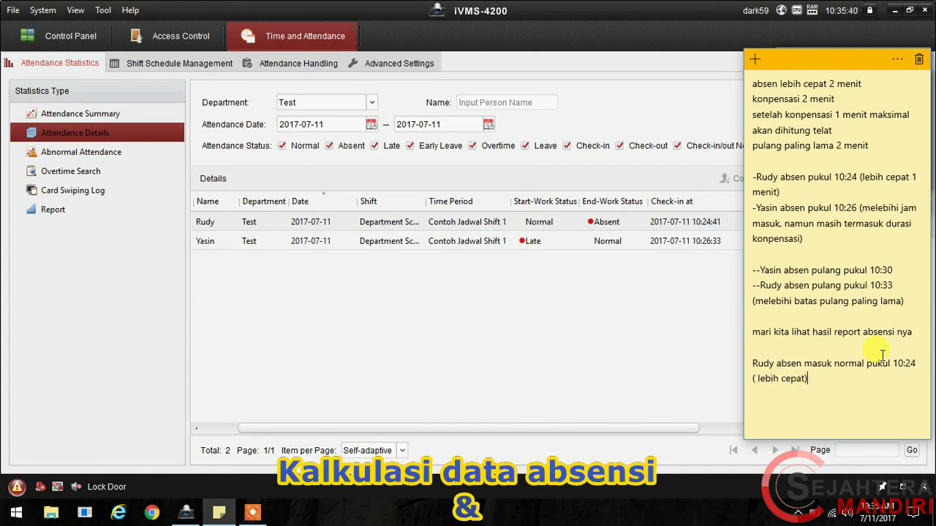
pyautogui.write(' namun pulang melewati ba')
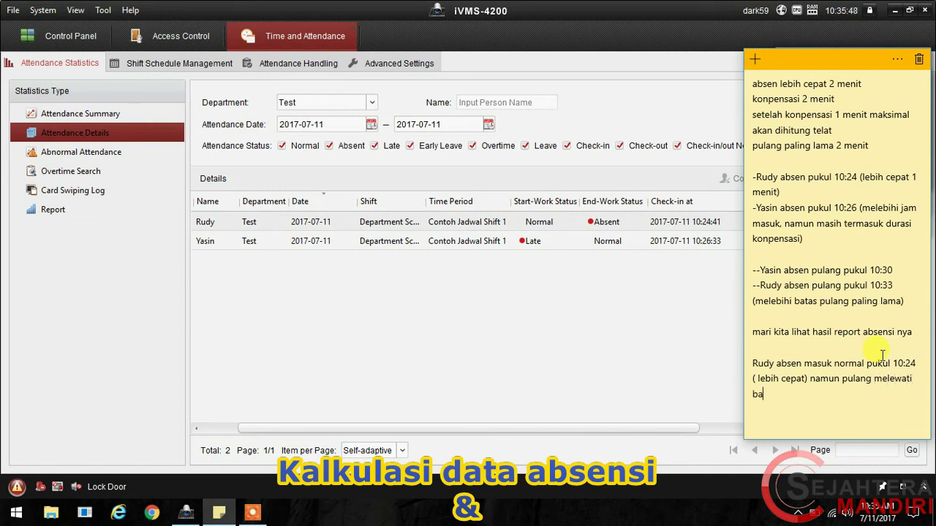
pyautogui.write('tas paling lama')
pyautogui.write('maka akan dianggap absent.')
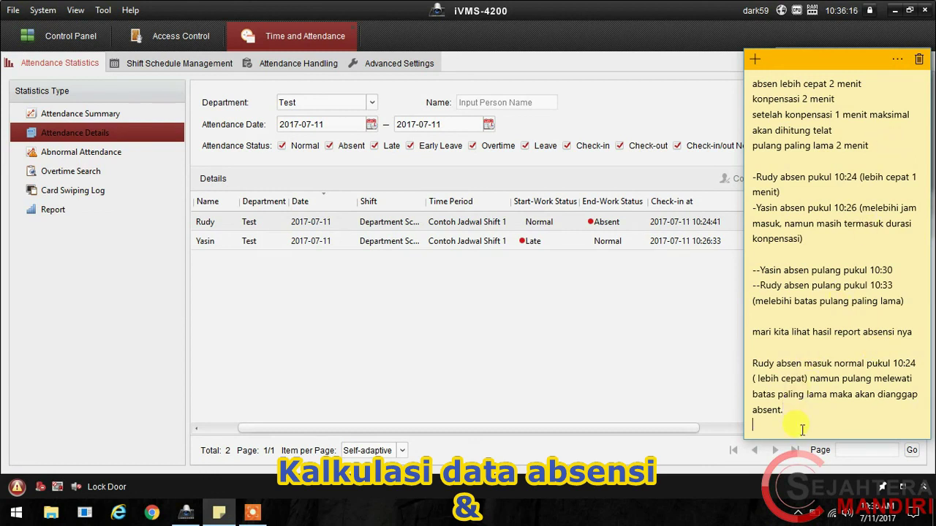
# Step: Note the second employee's late 10:26 check-in but on-time departure, counted normal
pyautogui.press('Return')
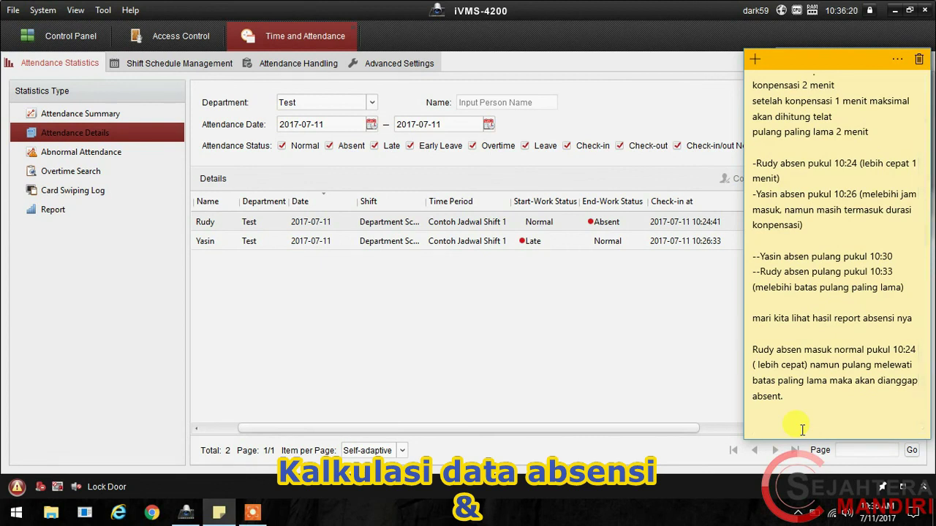
pyautogui.write('Yasin masuk pukul 10:2')
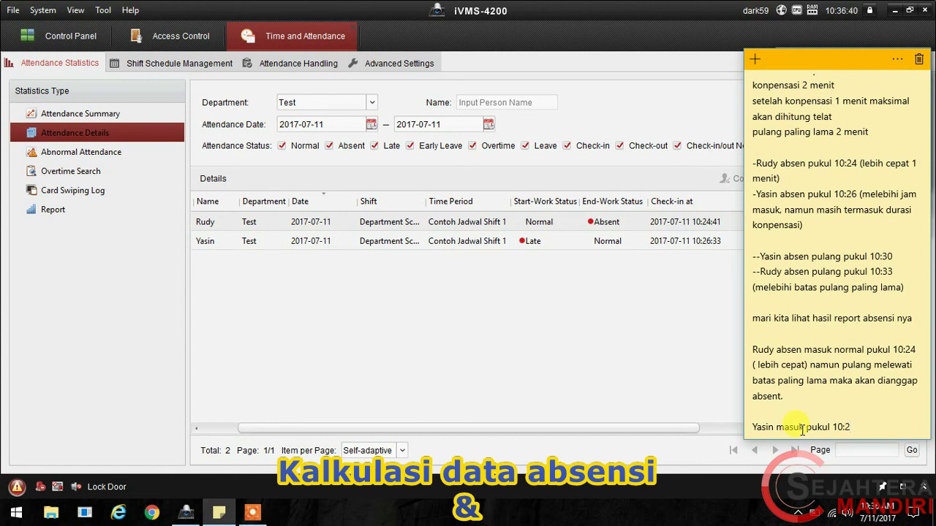
pyautogui.write('6')
pyautogui.write('dan dihitung telat')
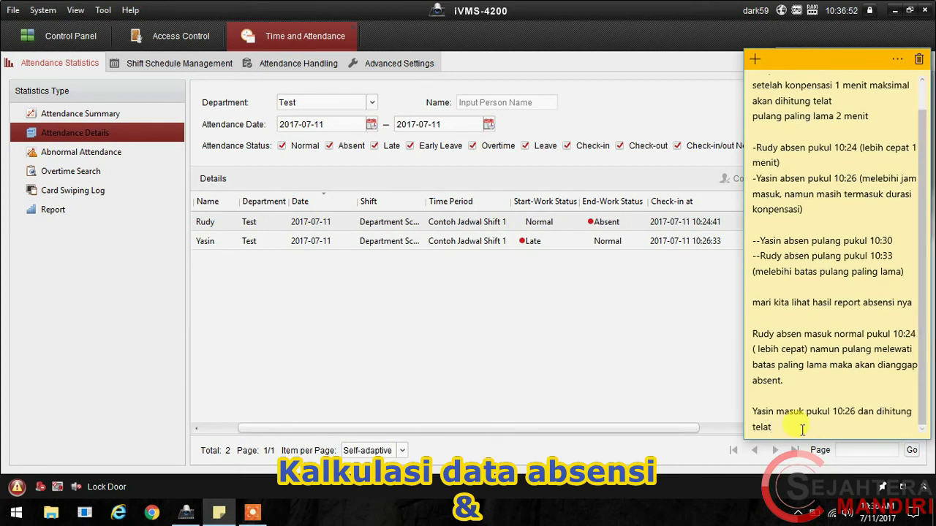
pyautogui.write('. namun')
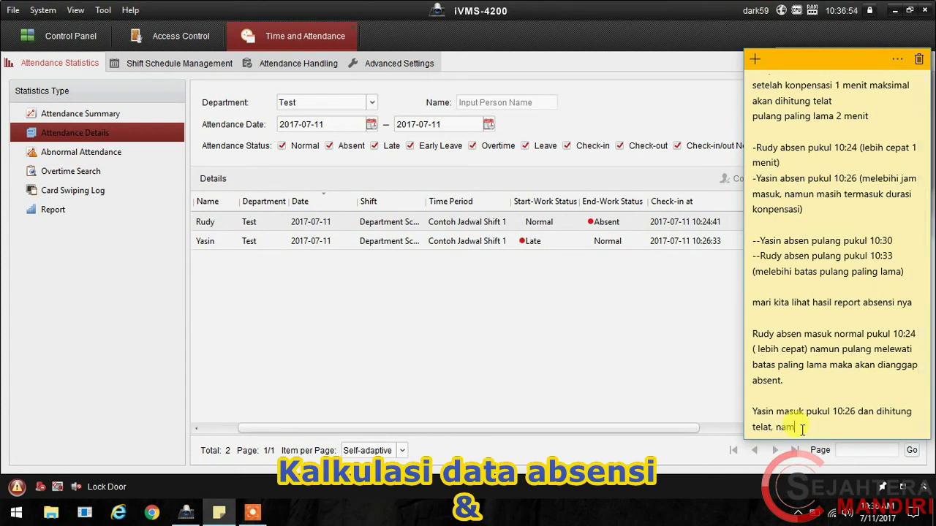
pyautogui.write(' yasin pula')
pyautogui.write('ng pukul')
pyautogui.press('BackSpace')
pyautogui.press('BackSpace')
pyautogui.press('BackSpace')
pyautogui.press('BackSpace')
pyautogui.press('BackSpace')
pyautogui.write('tepat waktu')
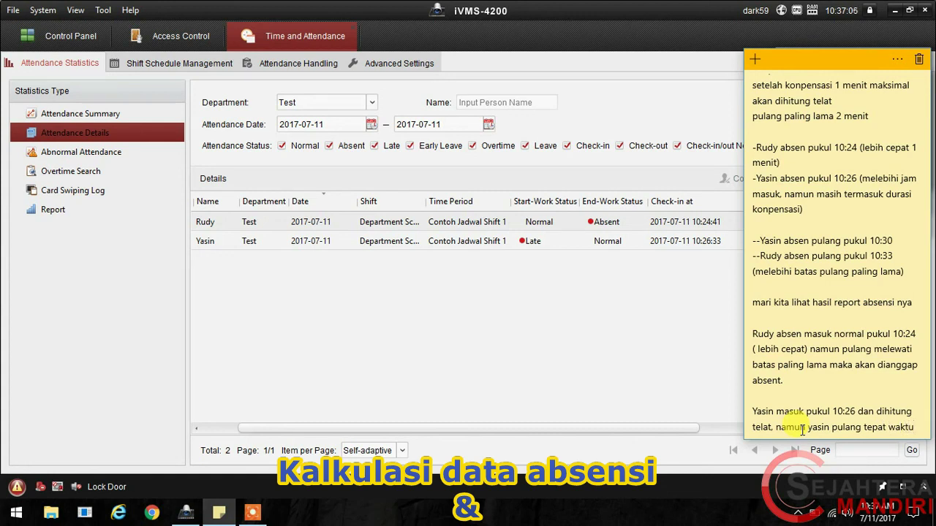
pyautogui.write(' maka tetap dihitung normal.')
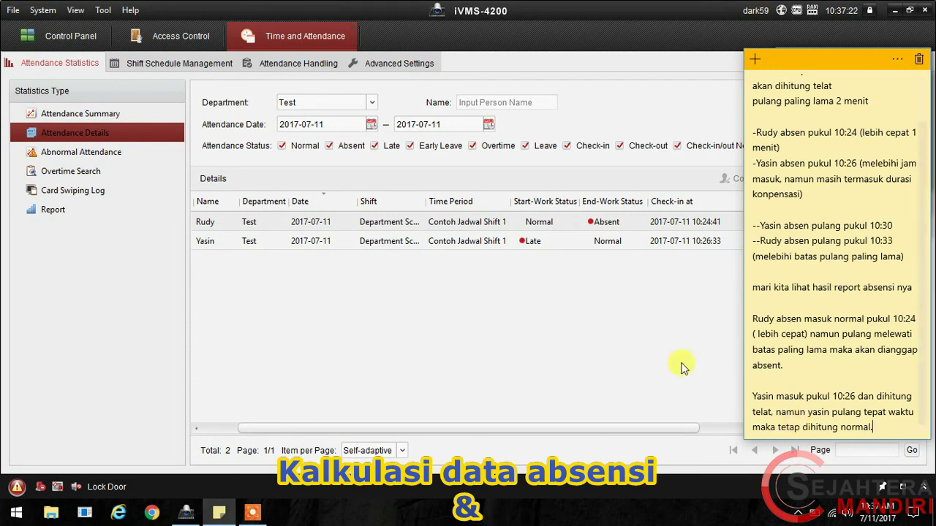
pyautogui.click(530, 338)
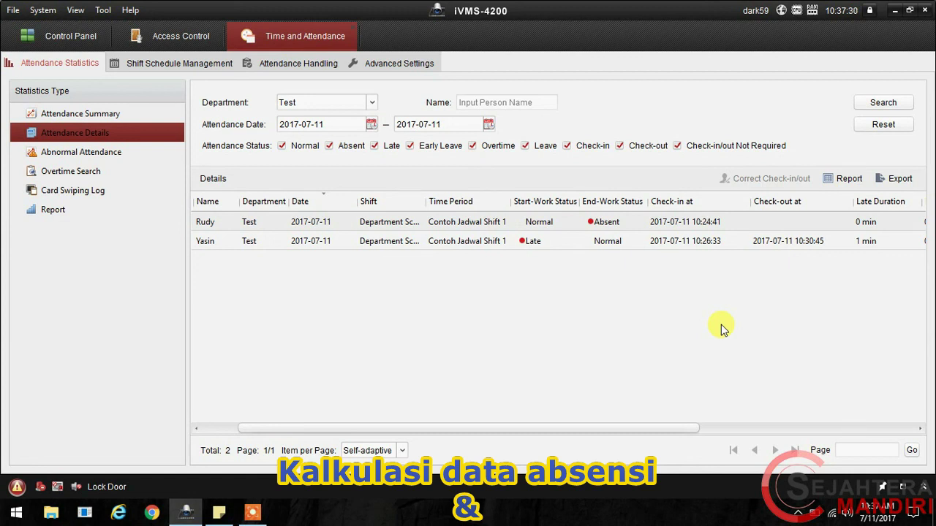
# Step: Export Attendance Details.csv to the Desktop, overwriting the old copy, then minimize iVMS-4200
pyautogui.click(902, 179)
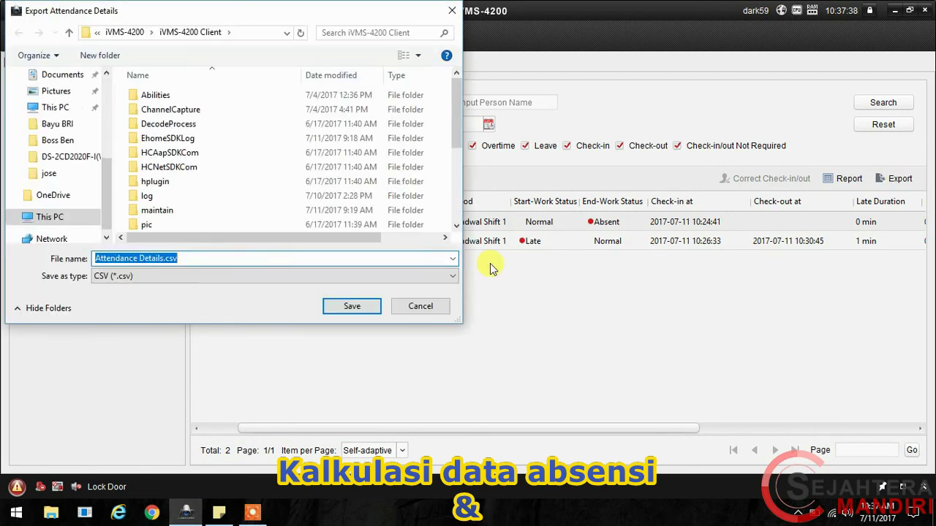
pyautogui.click(57, 98)
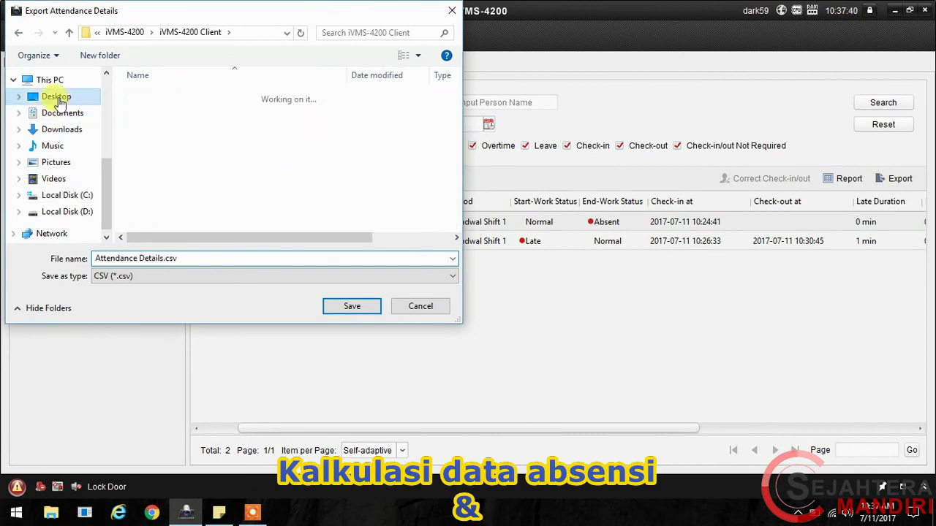
pyautogui.click(341, 311)
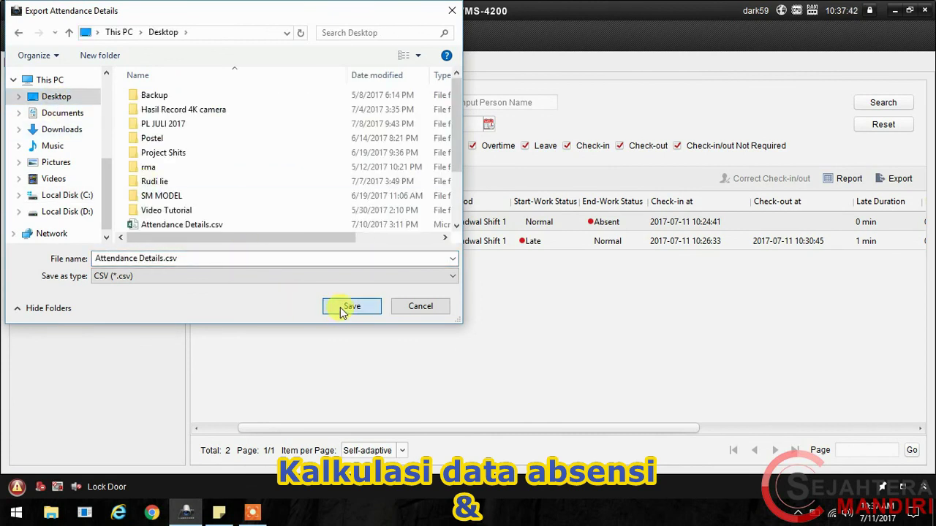
pyautogui.click(514, 261)
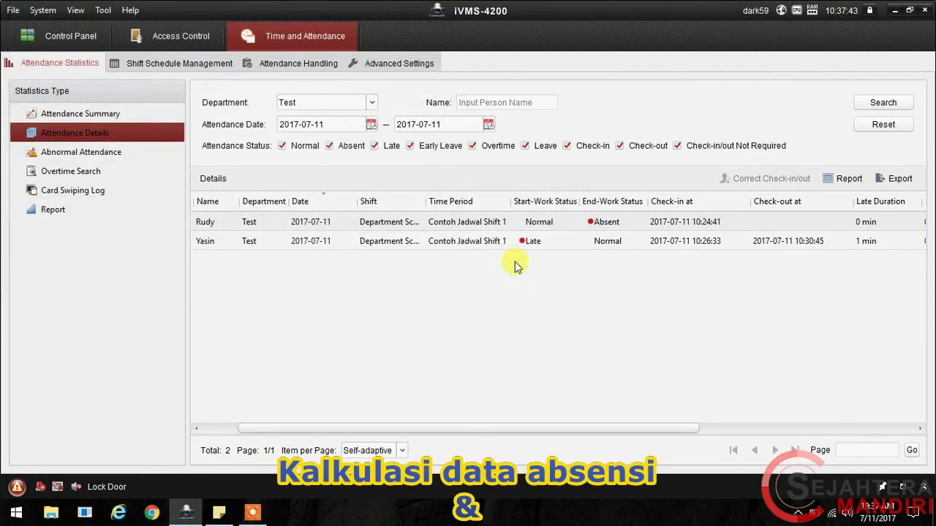
pyautogui.click(893, 11)
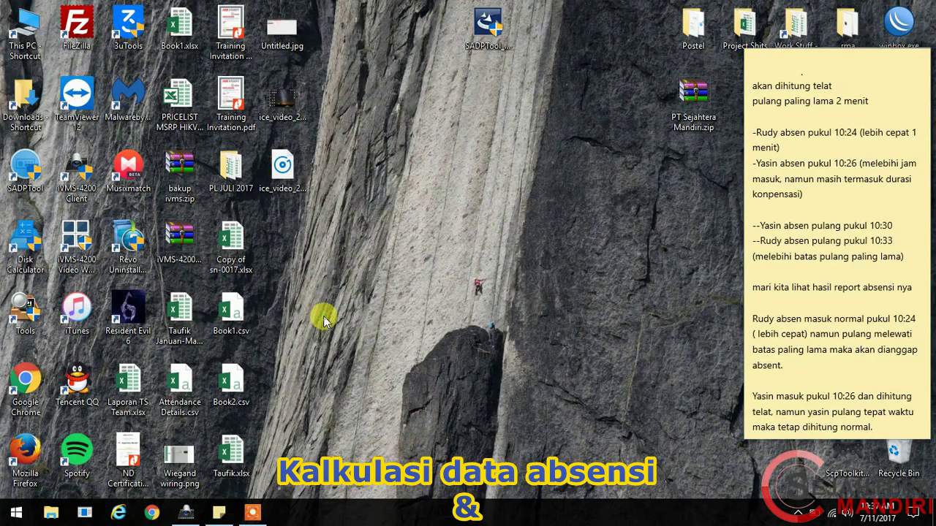
# Step: Select the exported Attendance Details.csv icon on the desktop
pyautogui.click(182, 385)
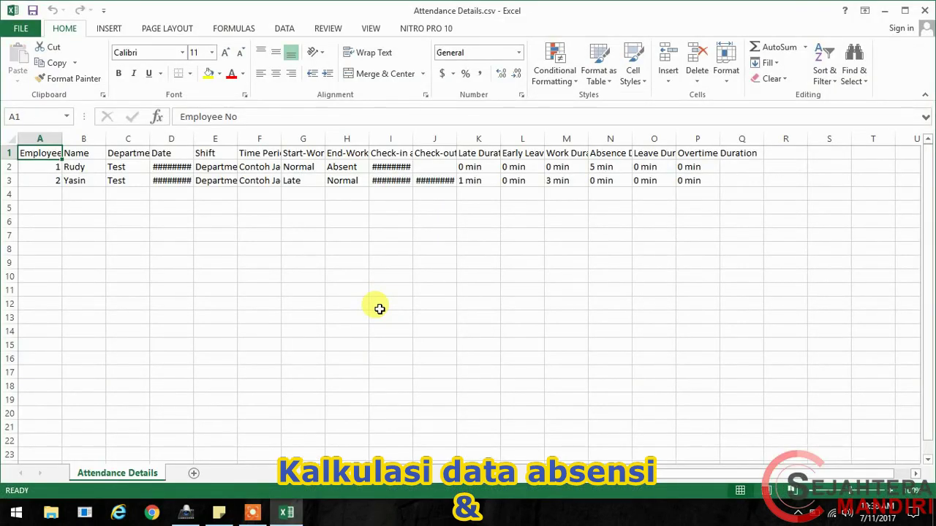
# Step: AutoFit columns D, I, J and A so the dates, check-in/check-out times and Employee No show fully
pyautogui.doubleClick(194, 140)
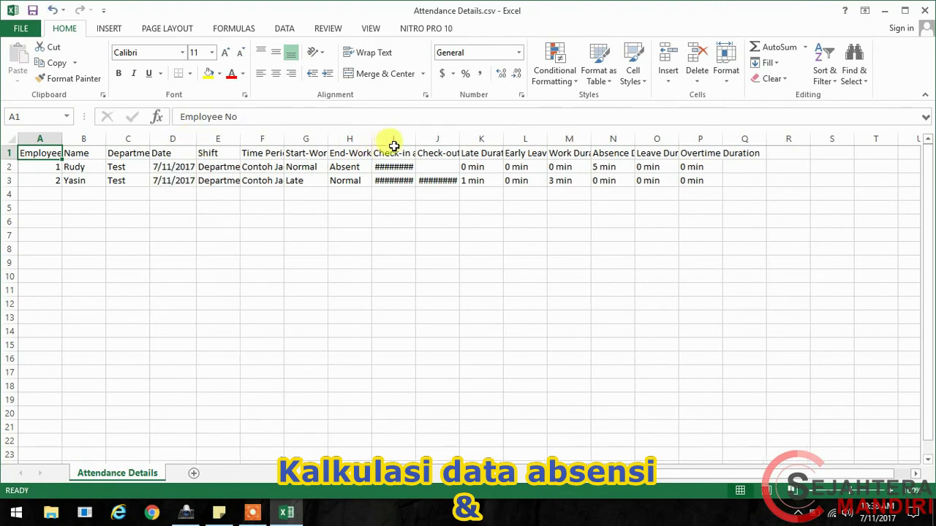
pyautogui.doubleClick(416, 142)
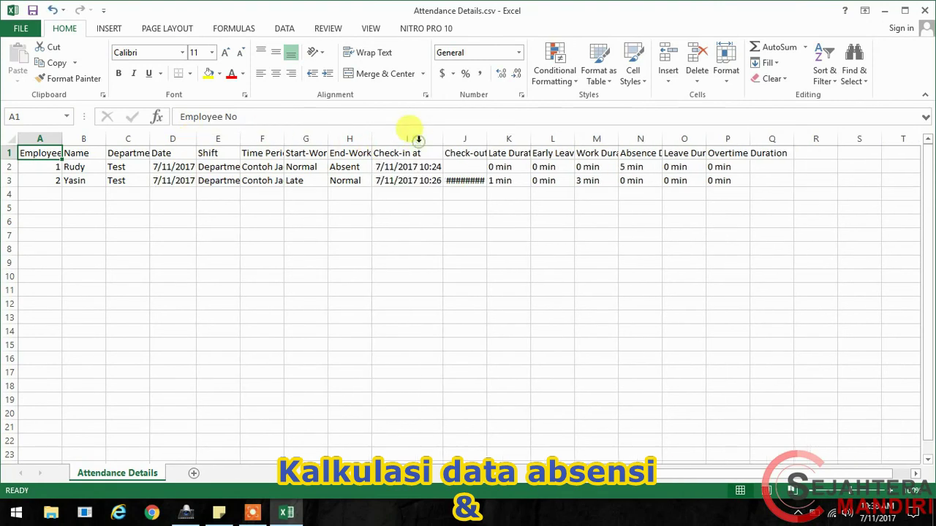
pyautogui.doubleClick(487, 139)
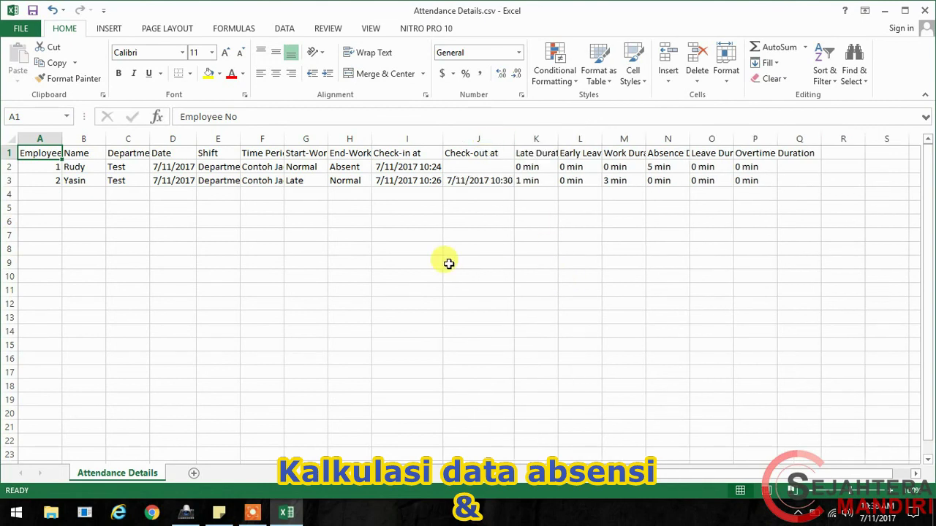
pyautogui.doubleClick(62, 139)
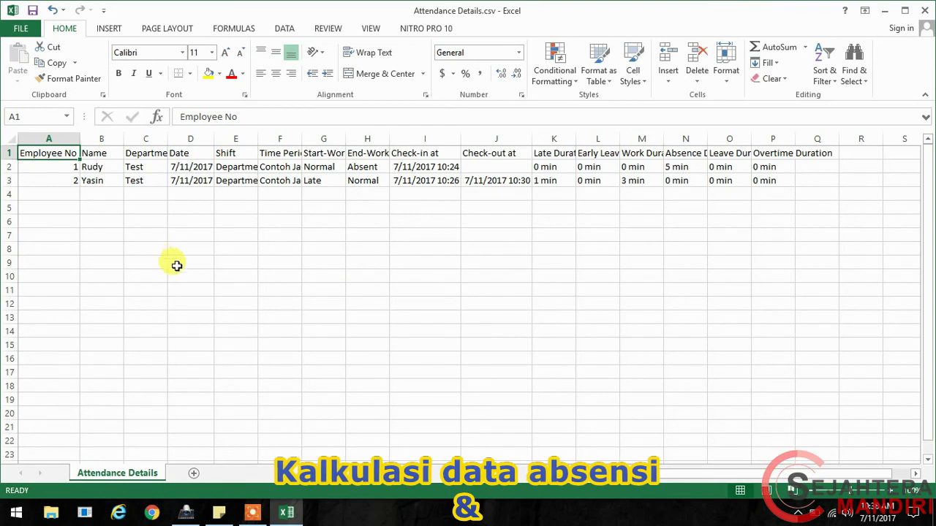
pyautogui.click(219, 512)
pyautogui.hotkey('ctrl', 'a')
pyautogui.press('Delete')
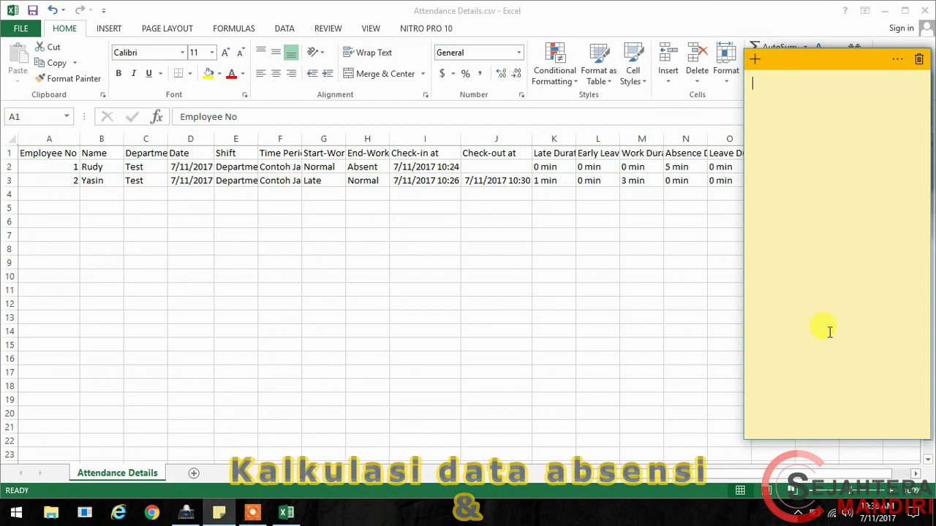
pyautogui.write('T')
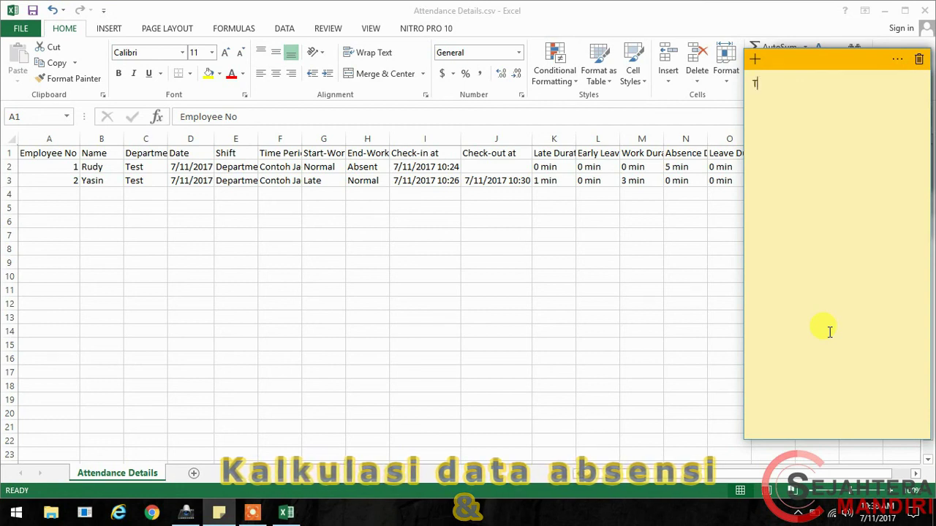
pyautogui.write('hanks for ')
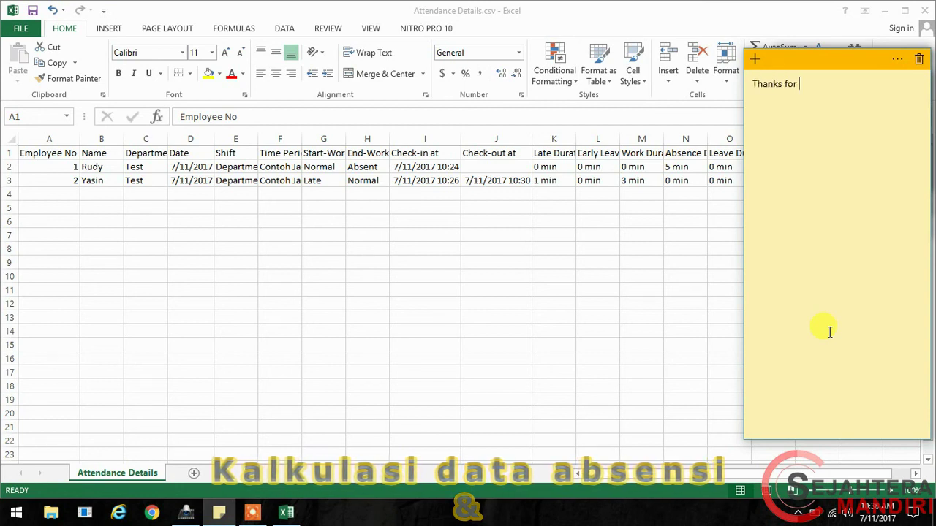
pyautogui.write('watching :)')
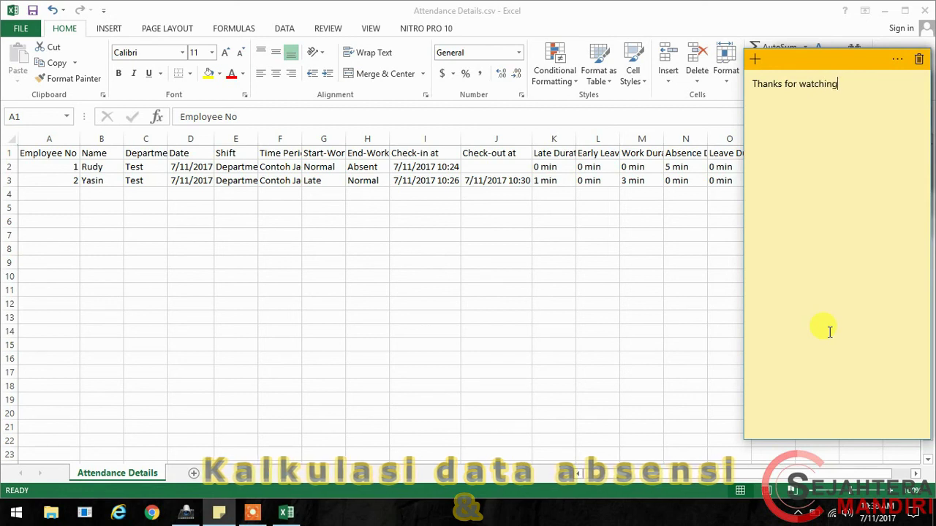
pyautogui.press('Return')
pyautogui.press('Return')
pyautogui.write('for mor')
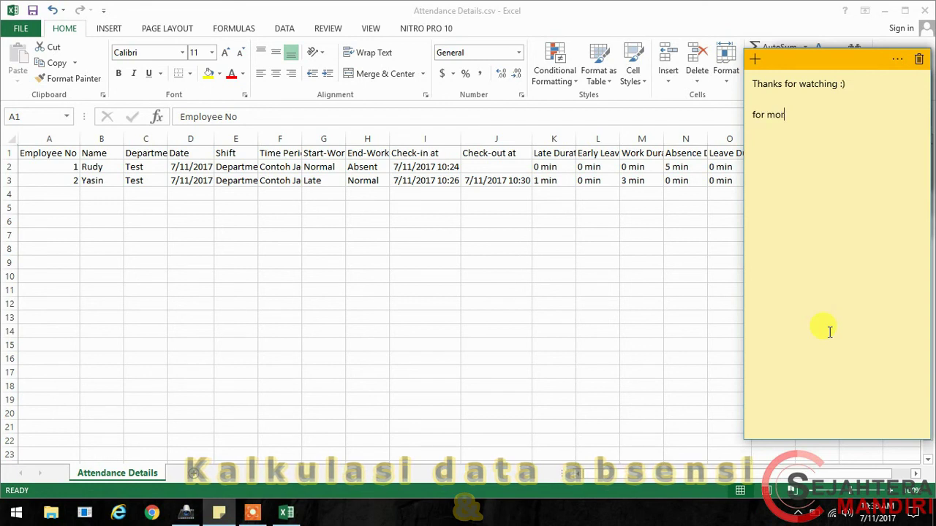
pyautogui.write('e informatio')
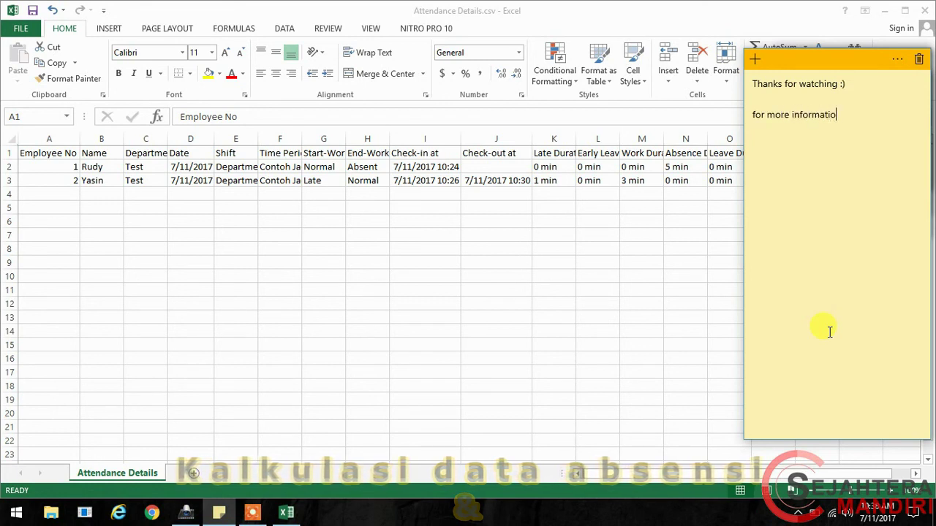
pyautogui.write('n pleas')
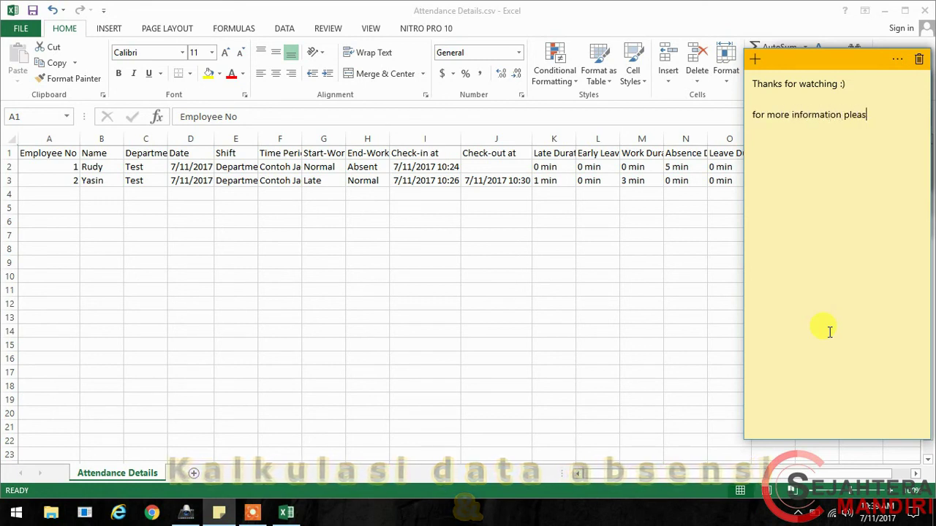
pyautogui.write('e visit ')
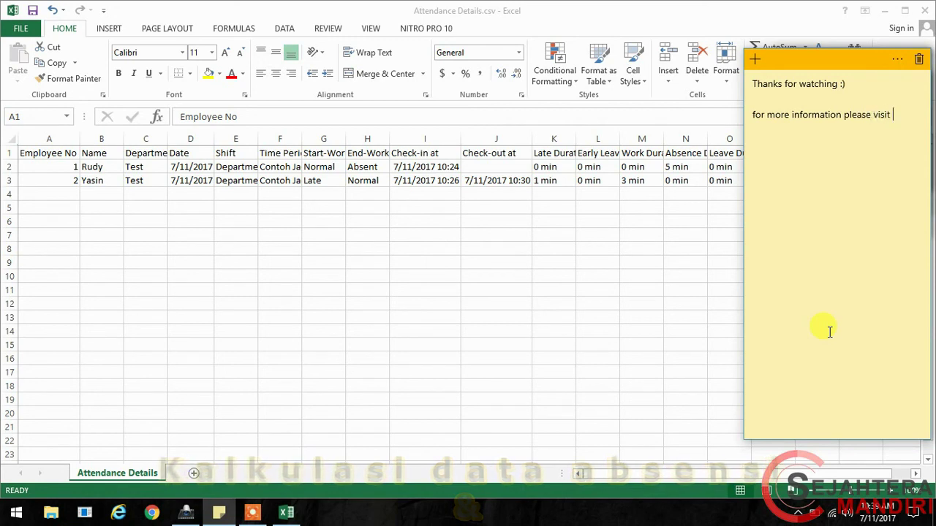
pyautogui.write('www.sejahter')
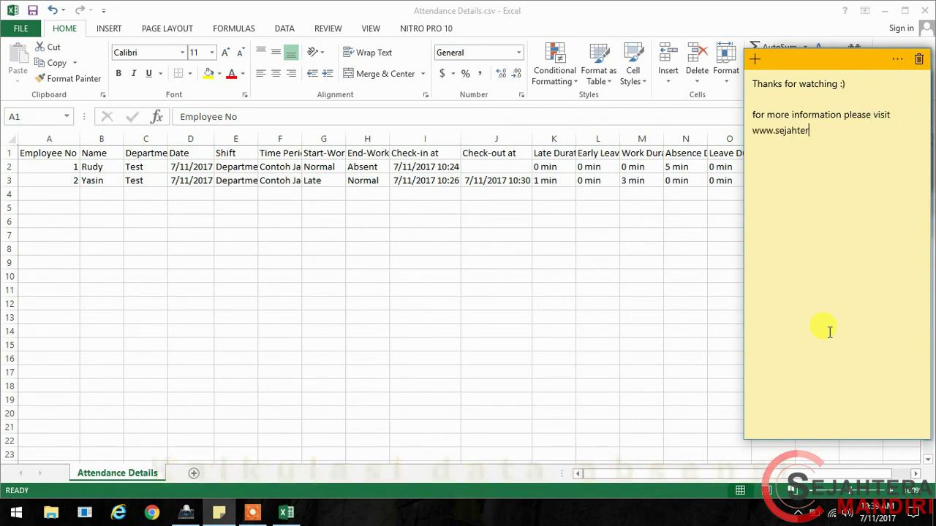
pyautogui.write('amandiri.com')
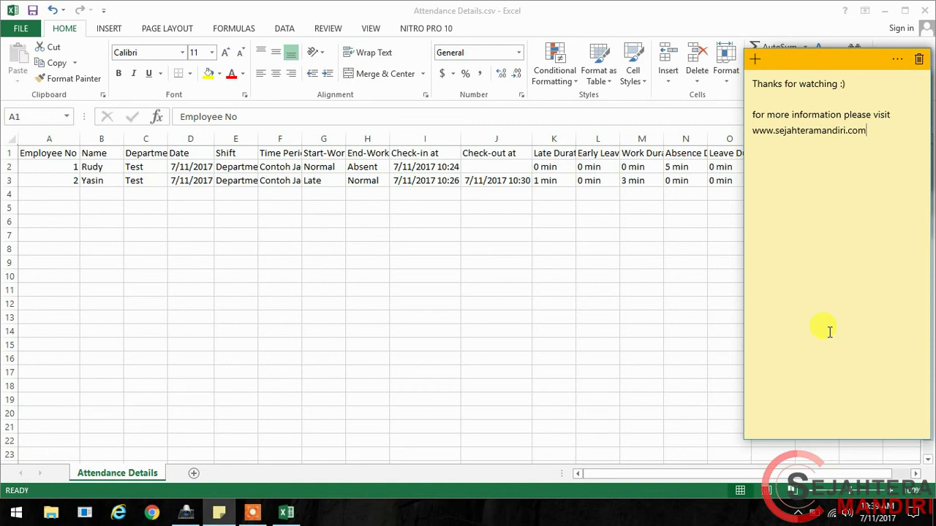